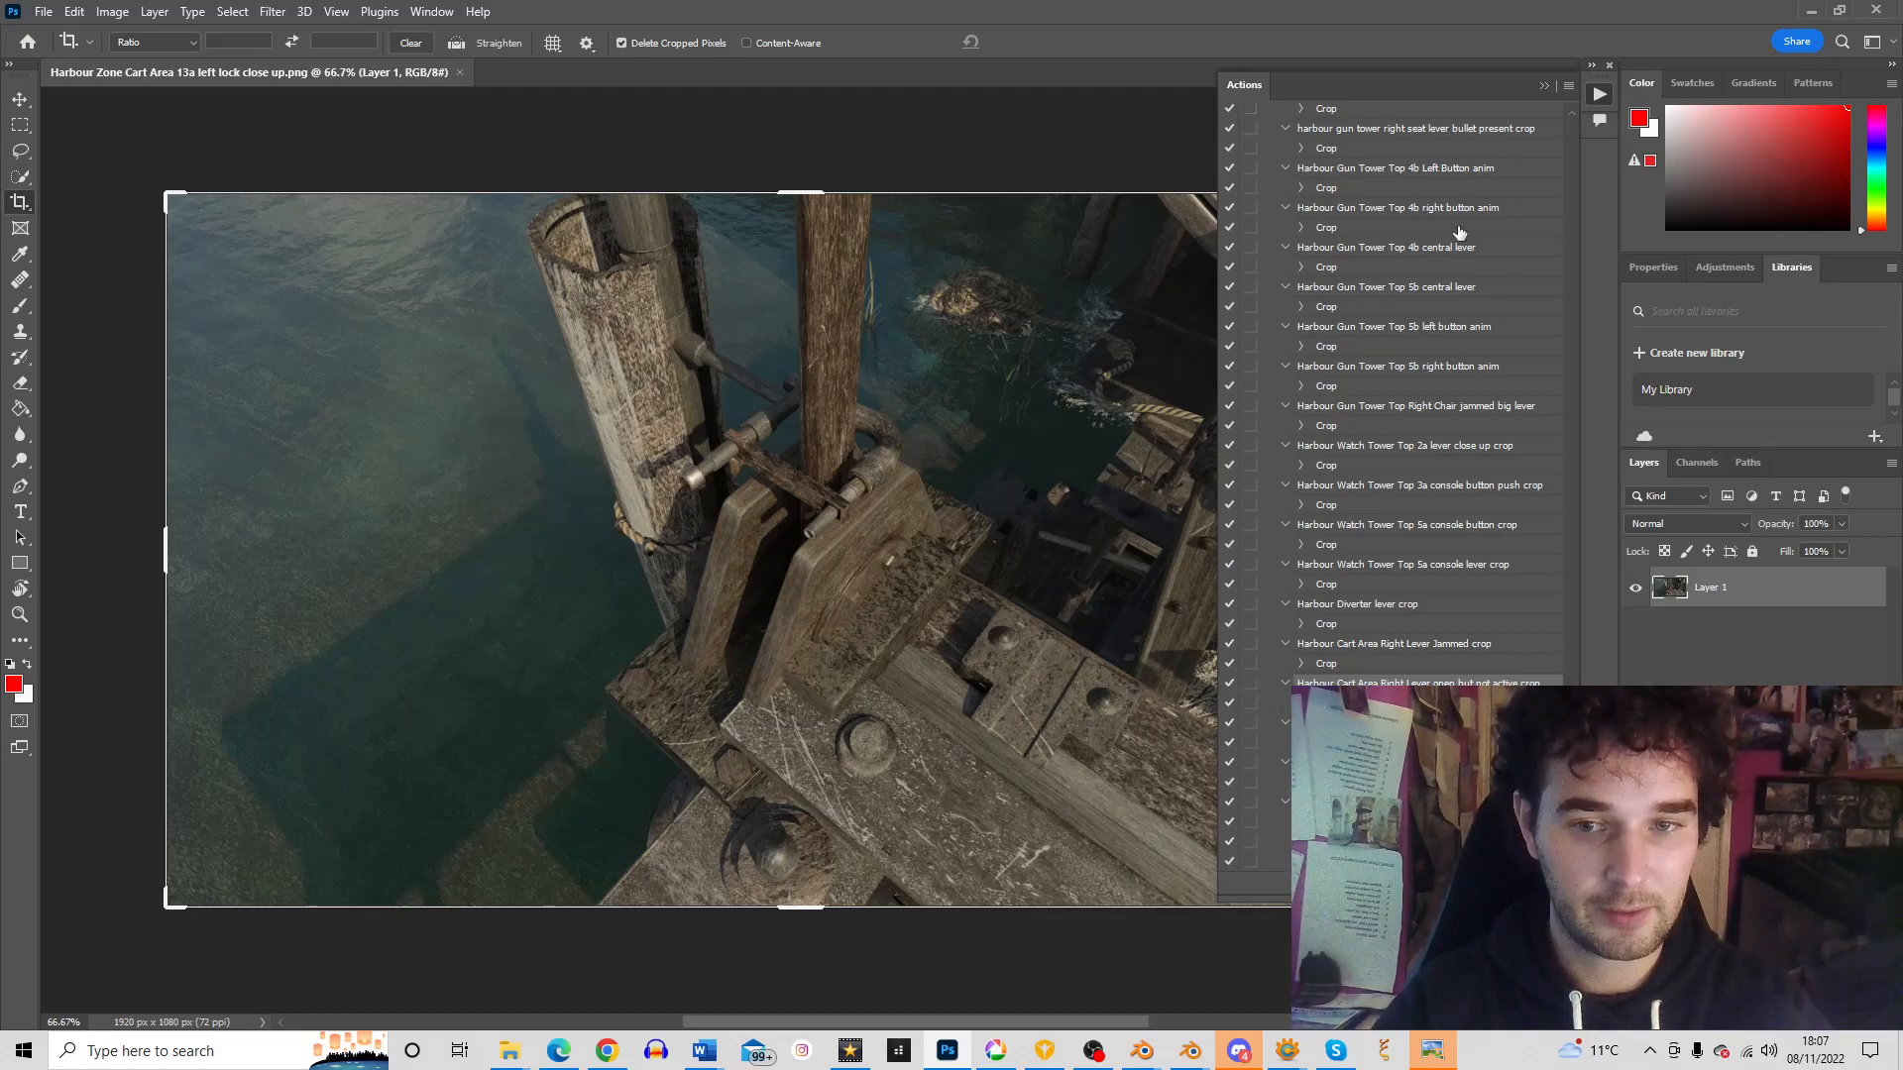
Play the Felitsu Island Exteriors action on the harbour lock close-up image
click(1601, 91)
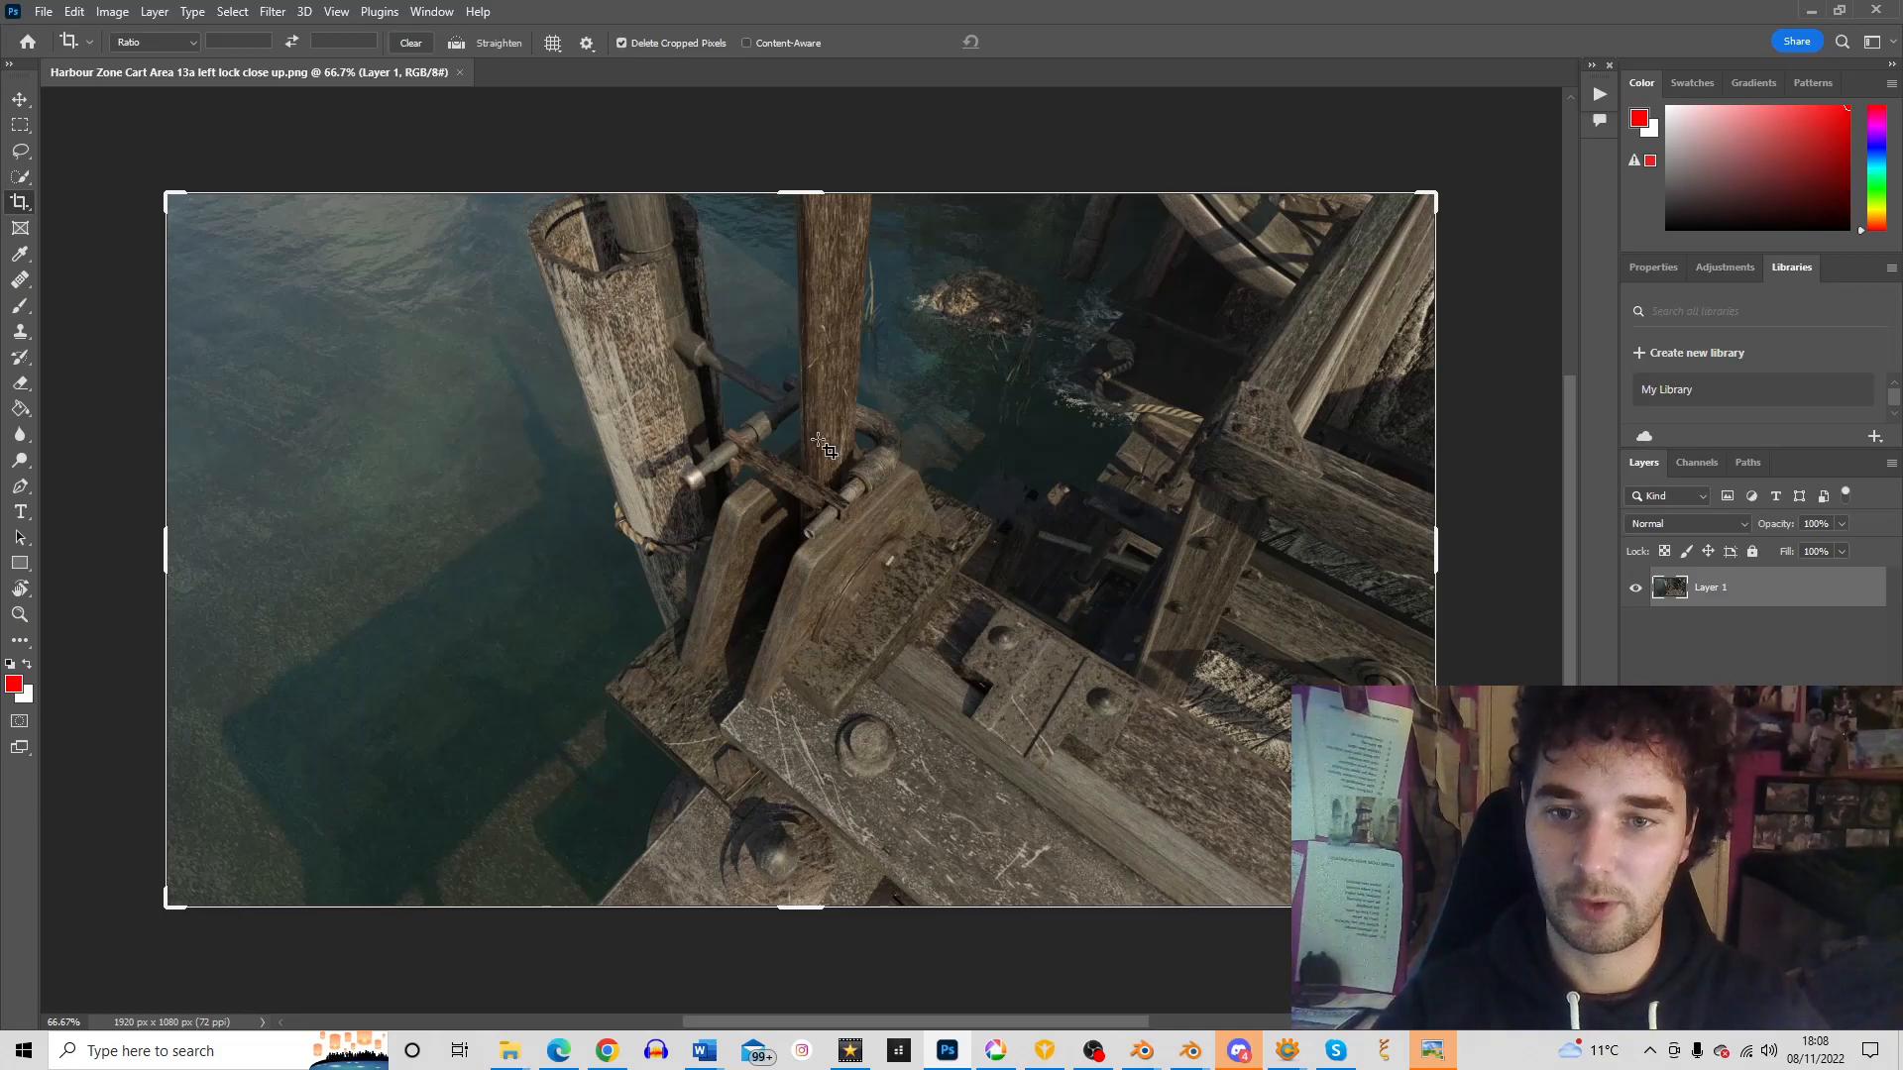
click(1595, 99)
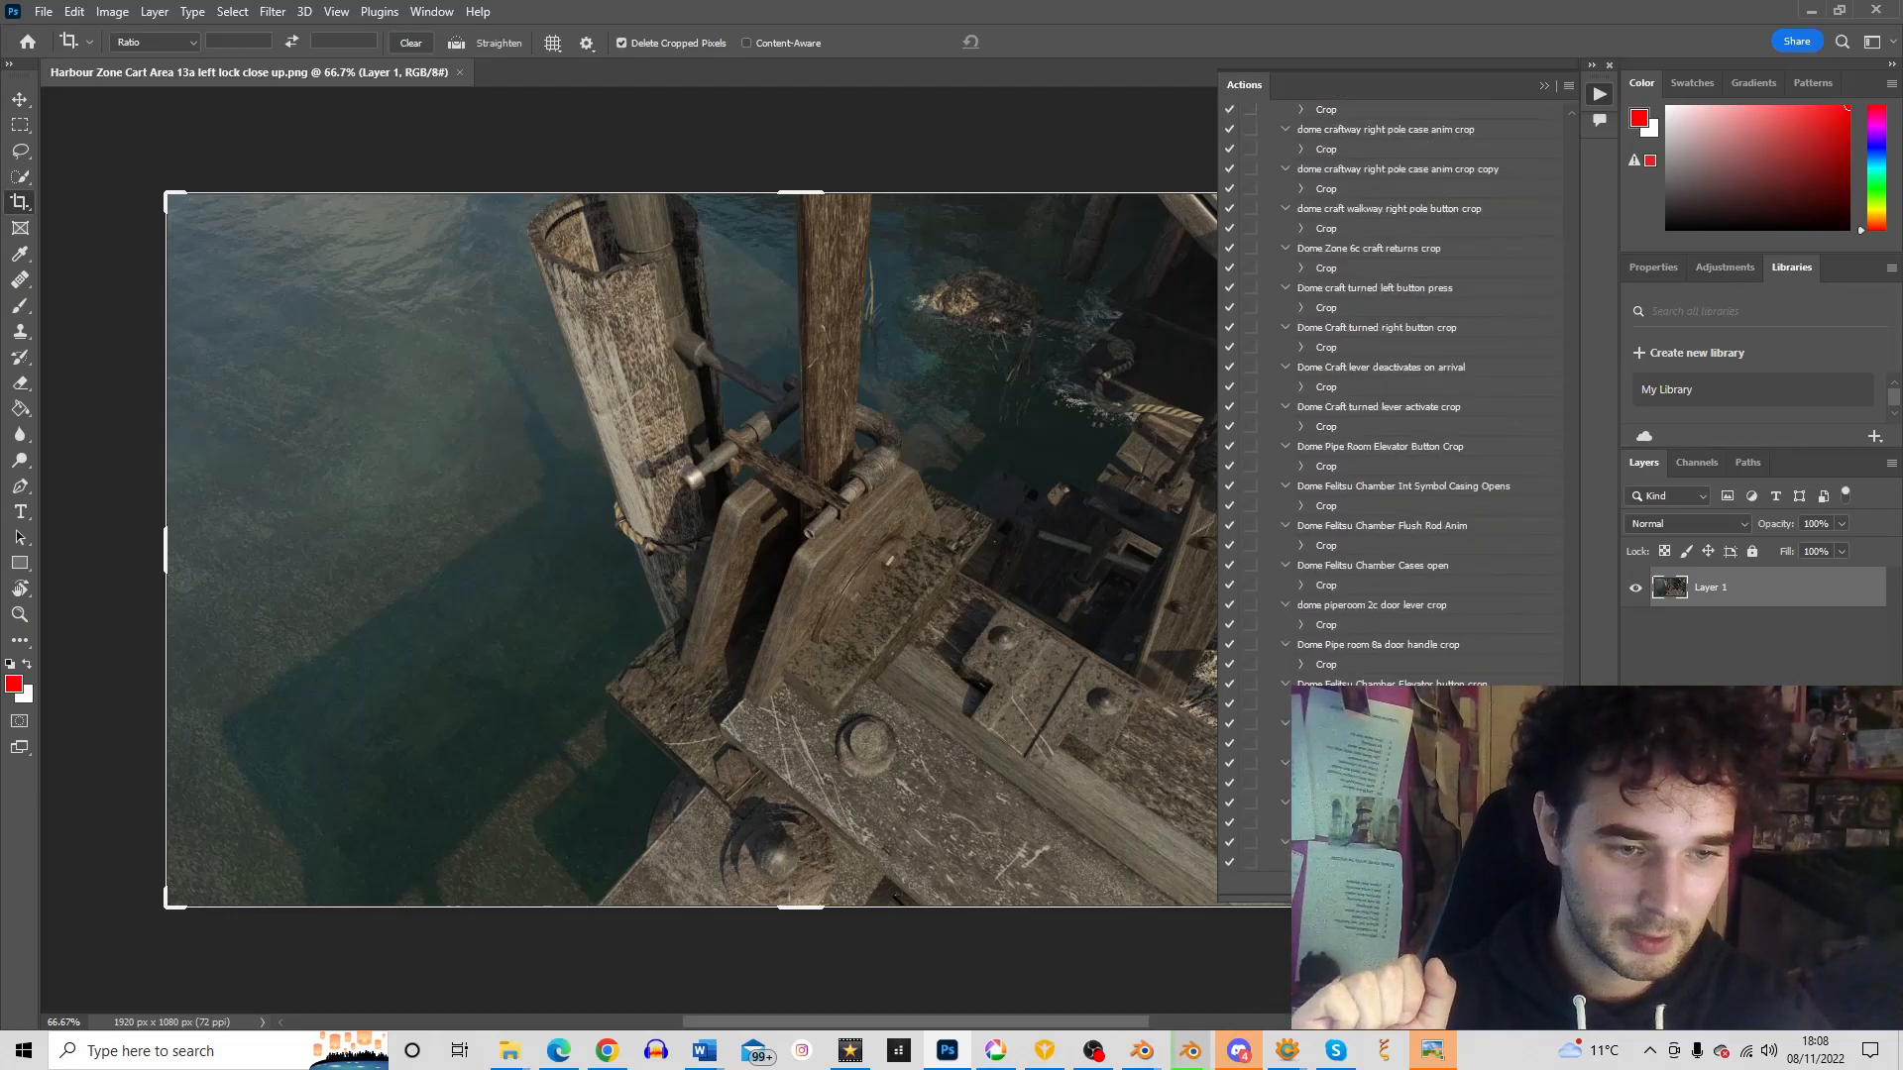
scroll(1577, 587, up, 10)
drag(1577, 589, 1609, 152)
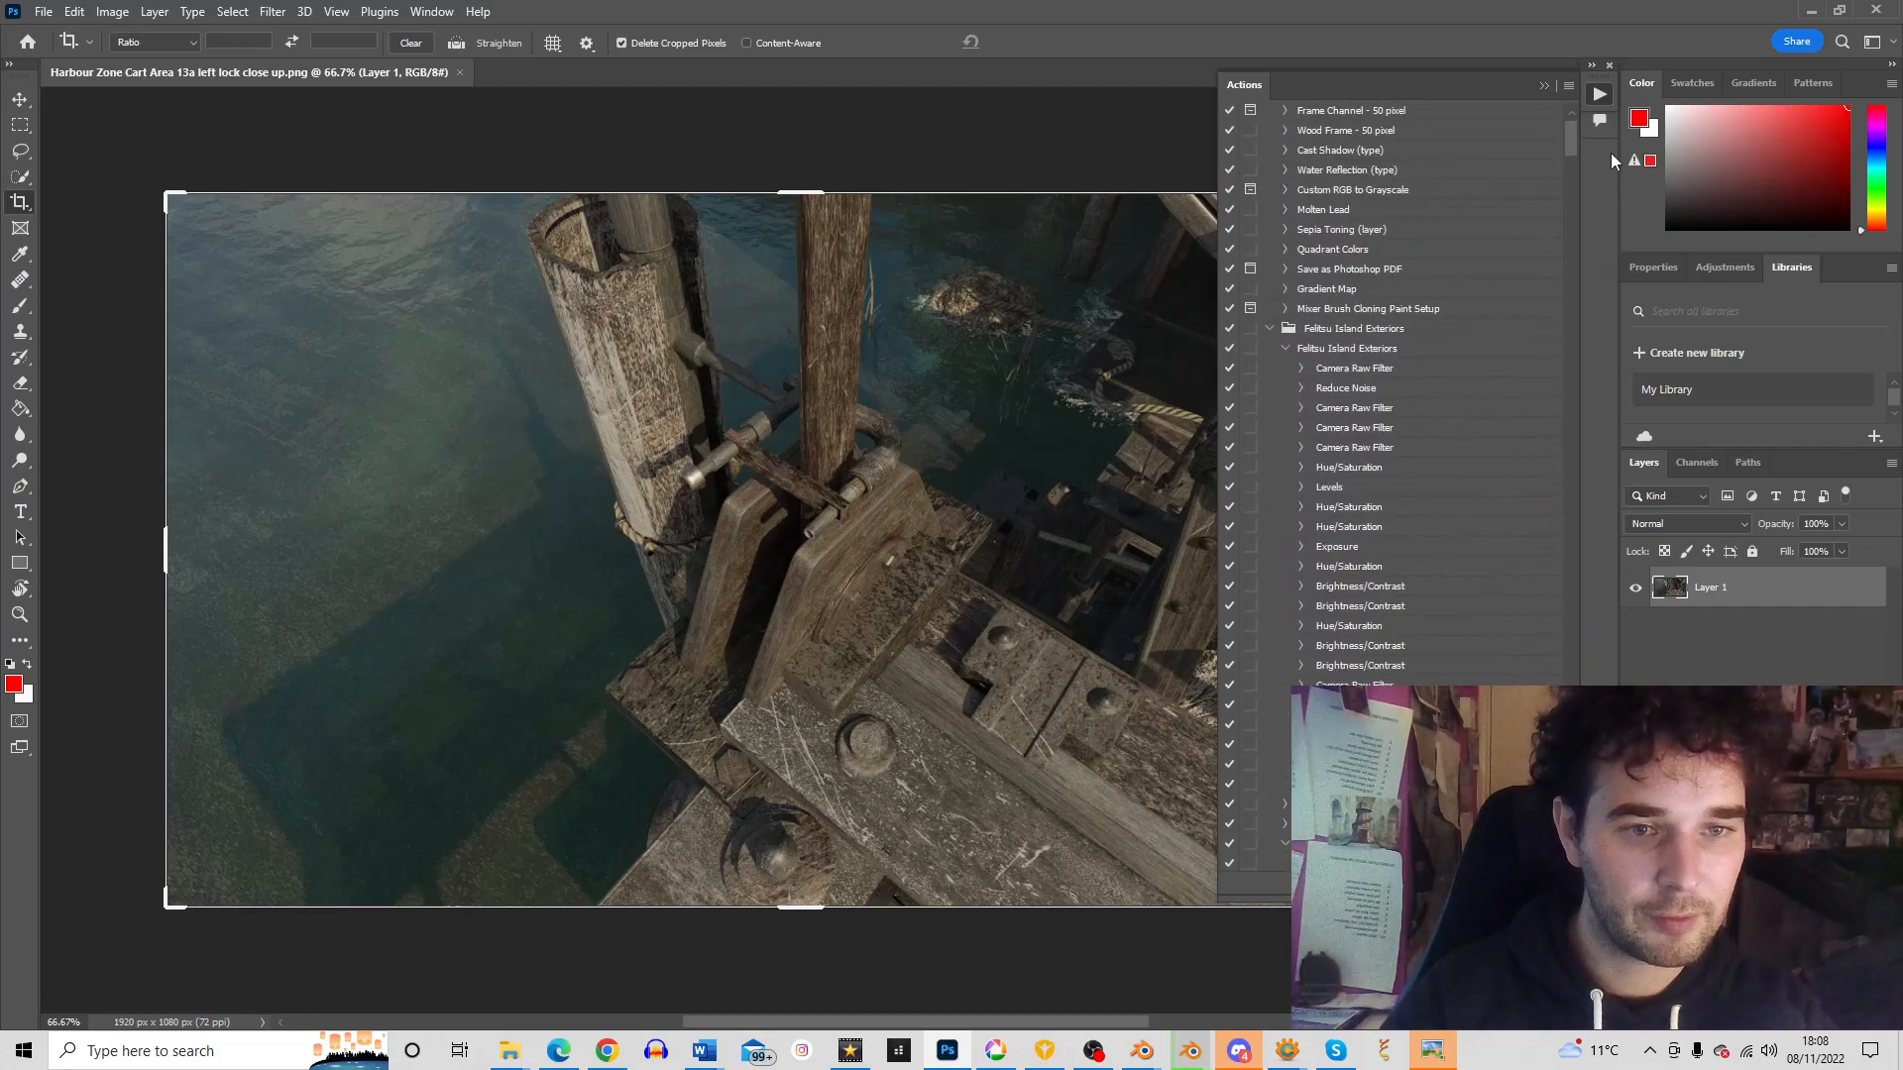
click(1353, 348)
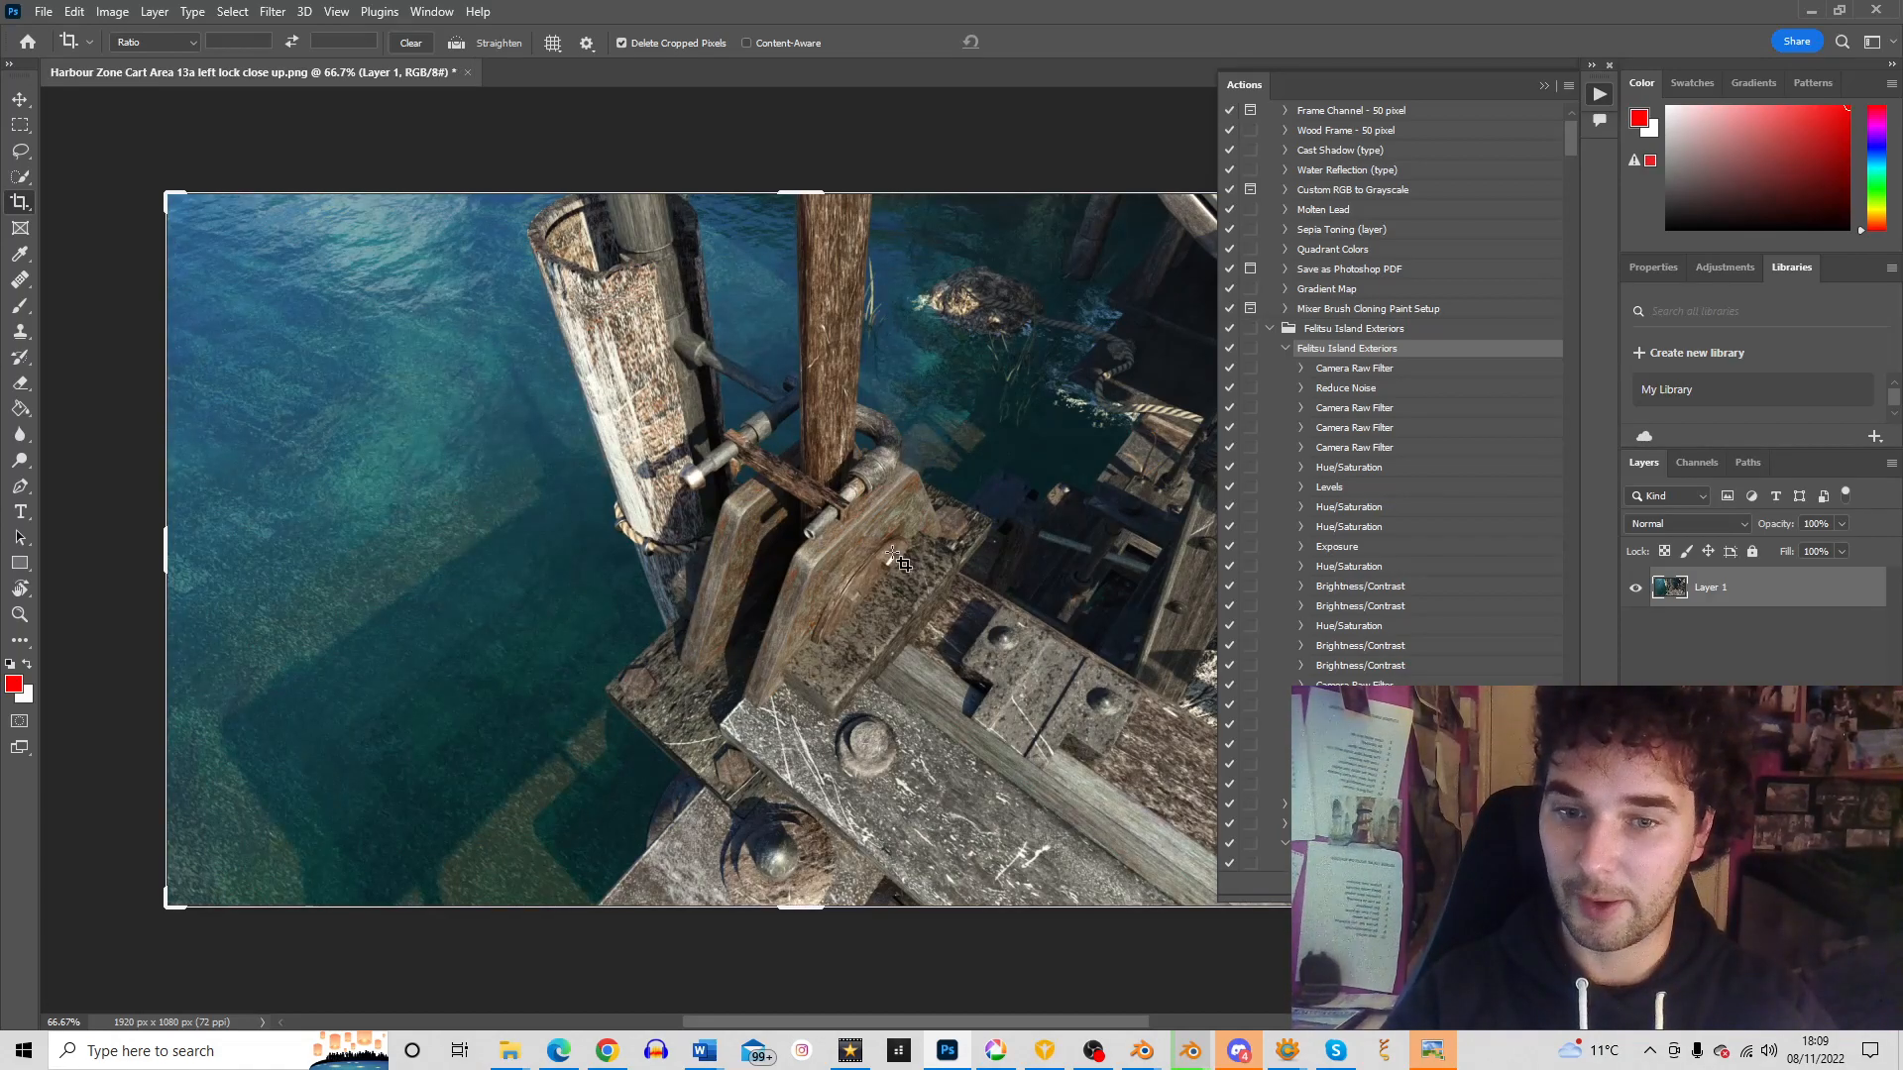
click(1603, 94)
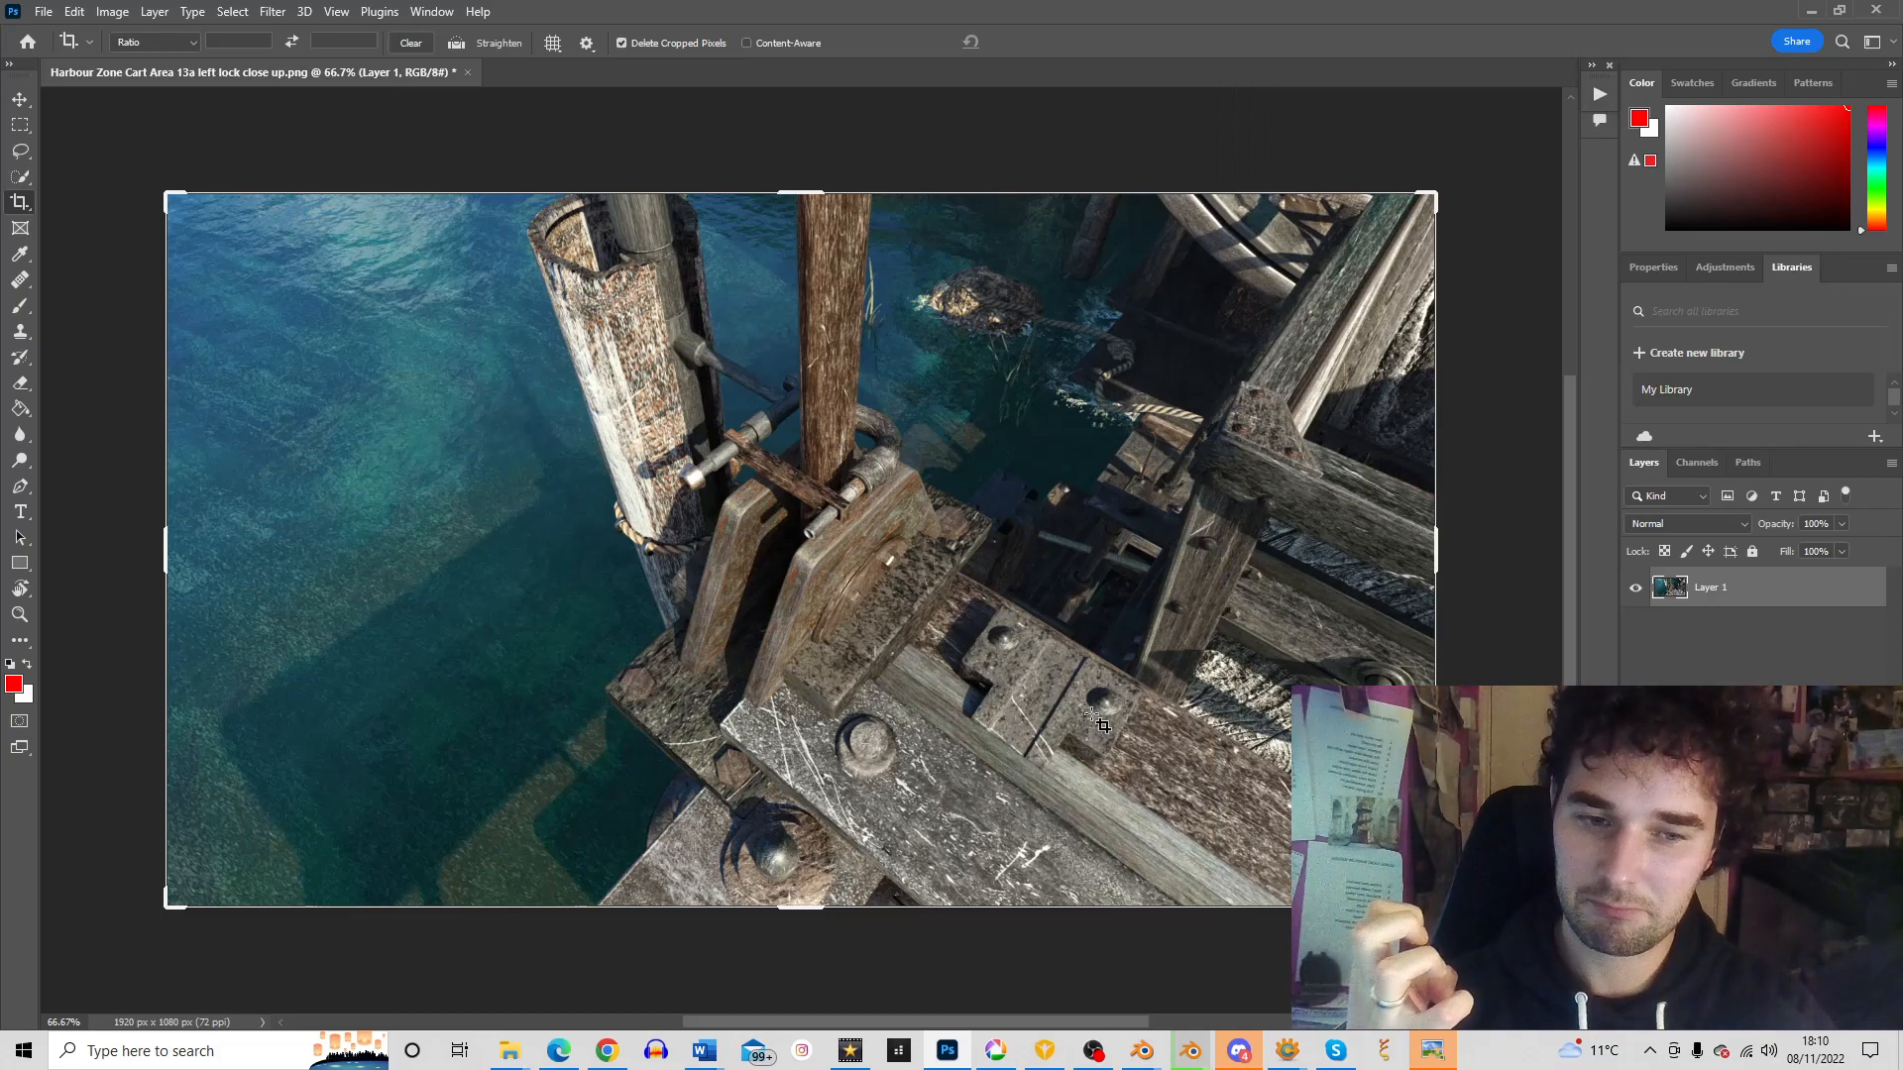
click(1597, 95)
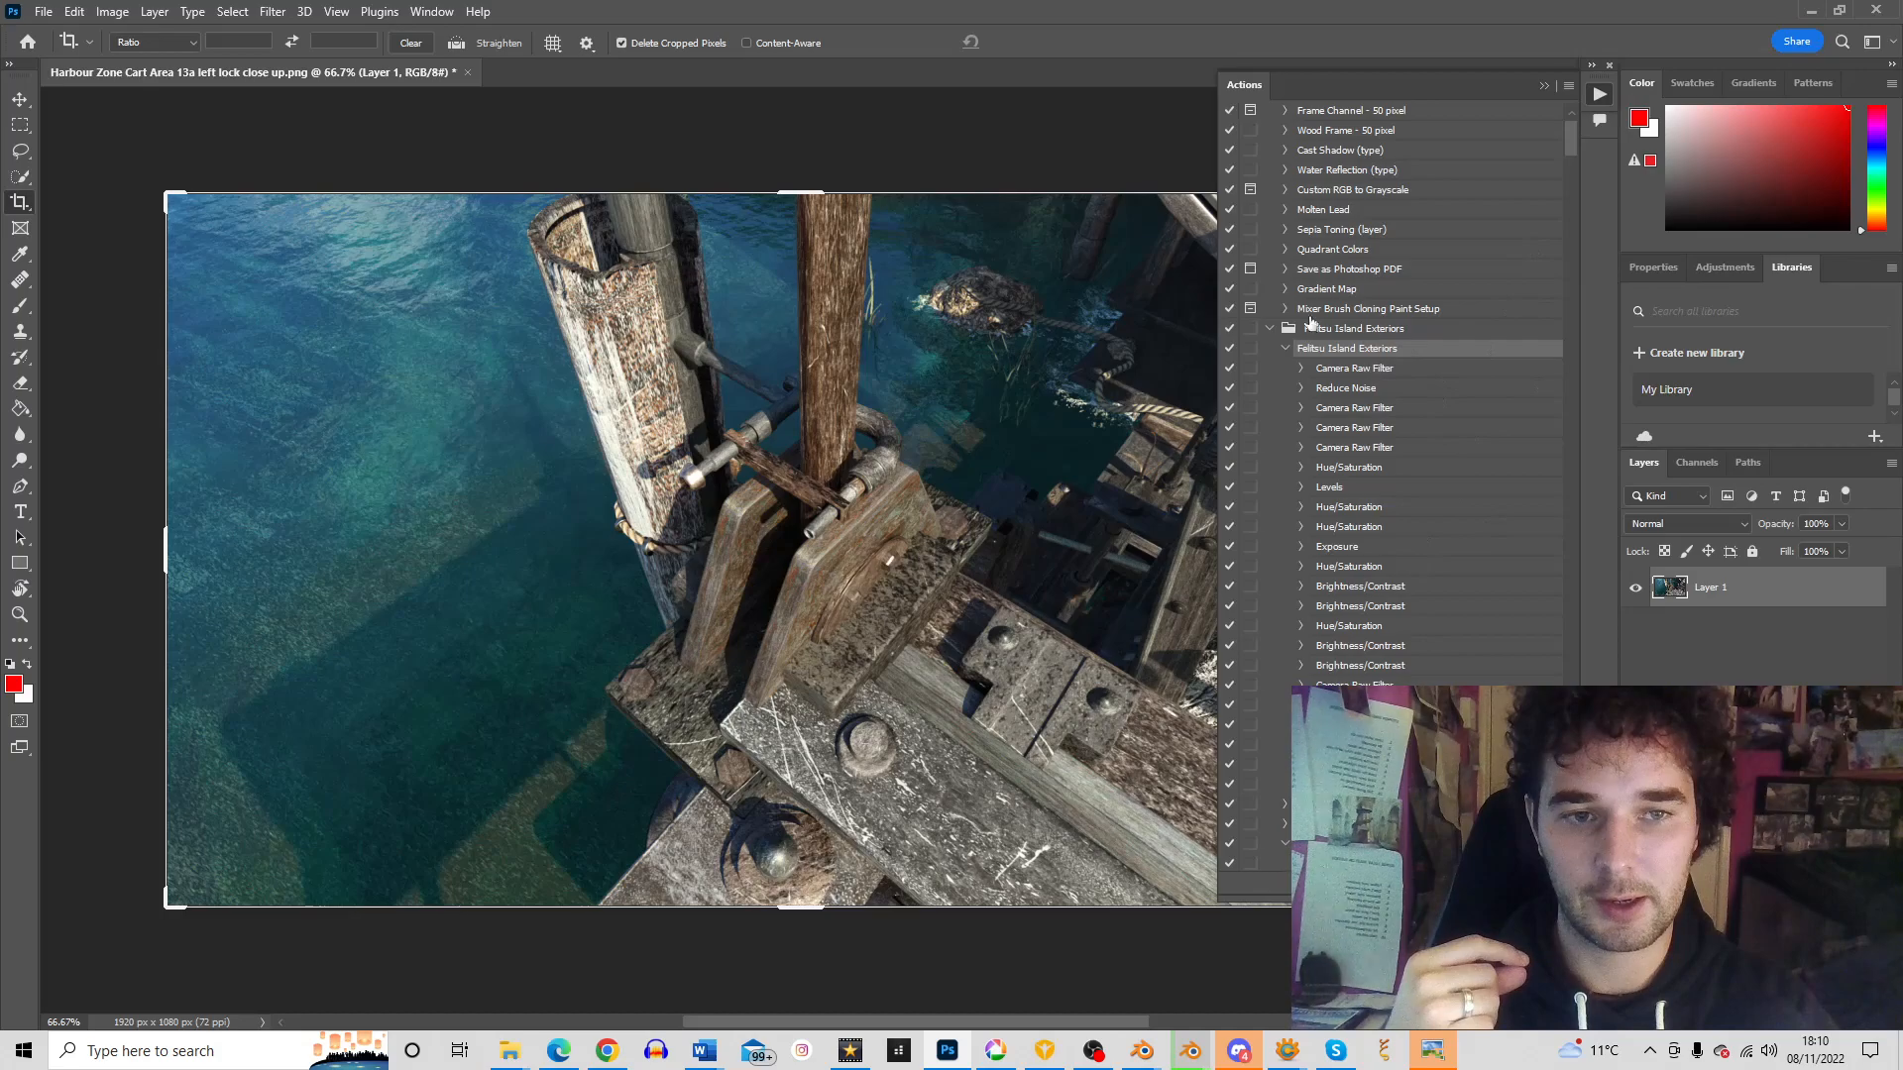
click(270, 12)
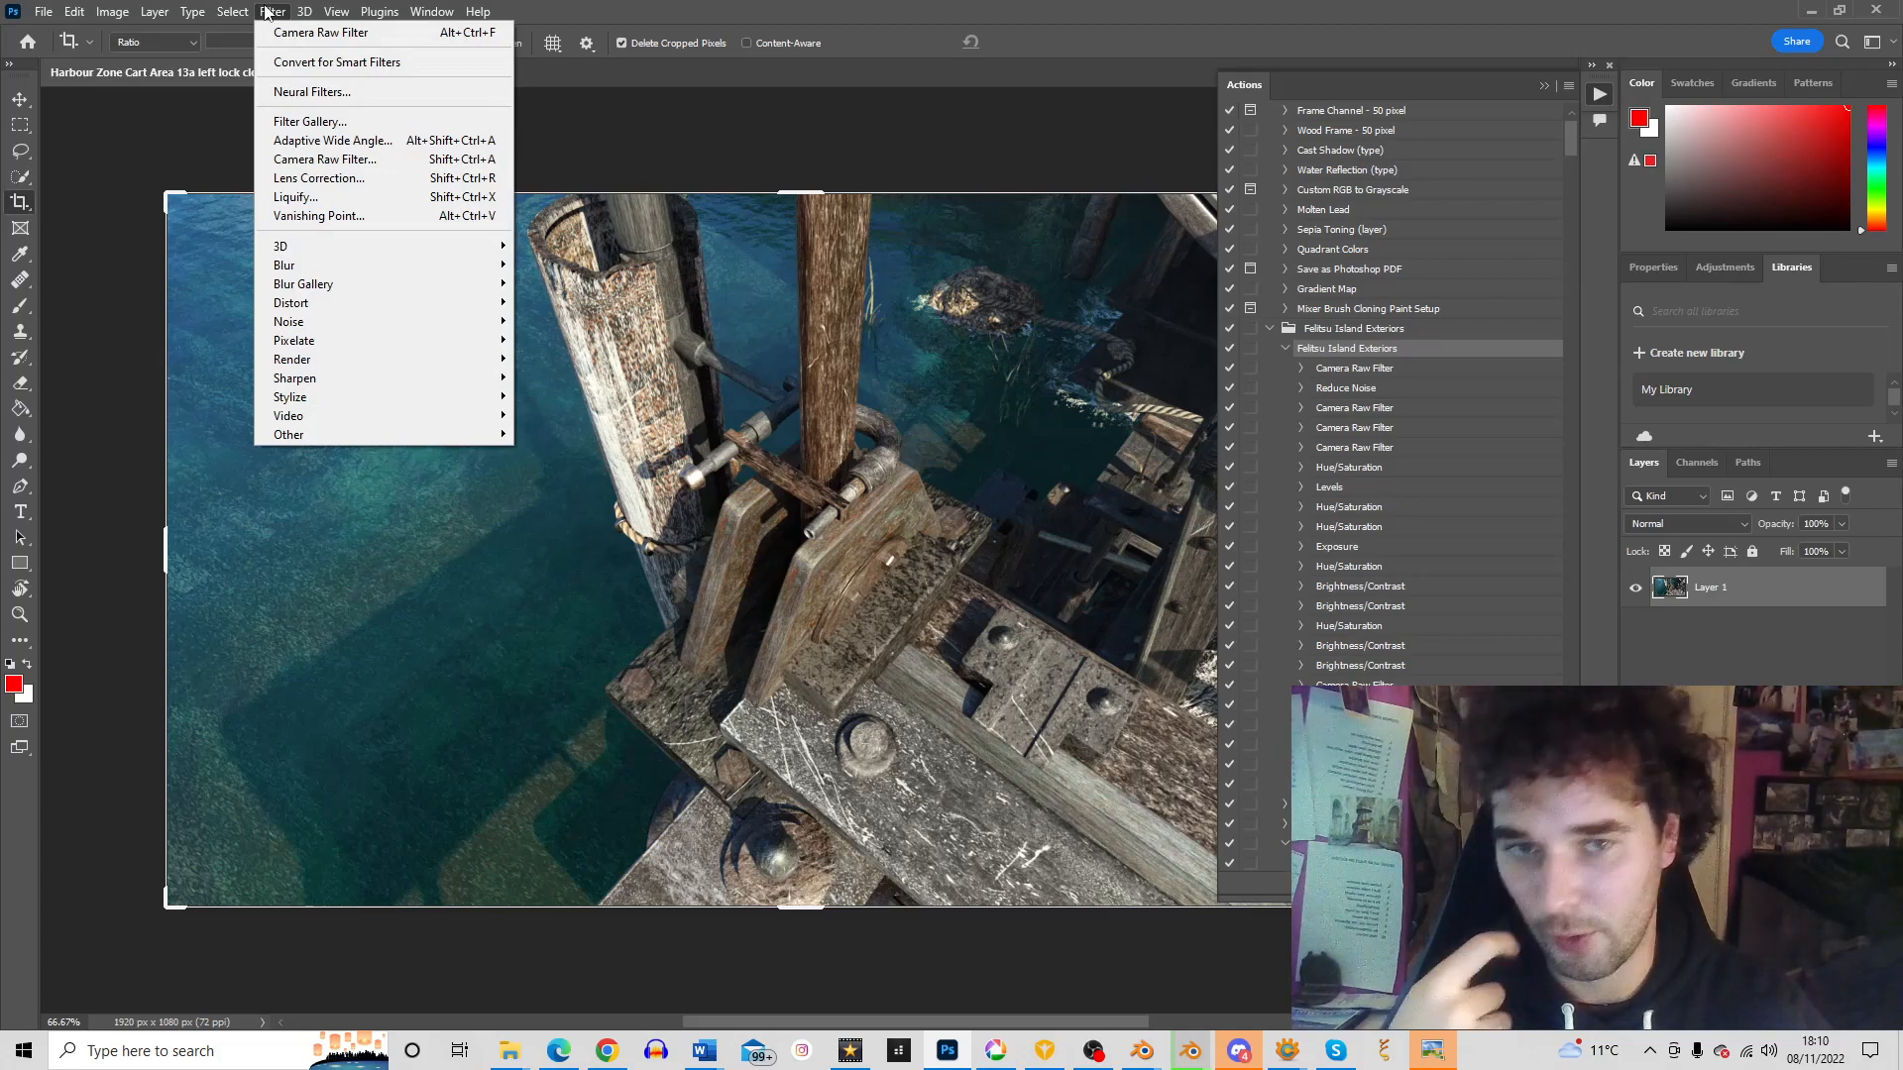
mouse_move(248, 11)
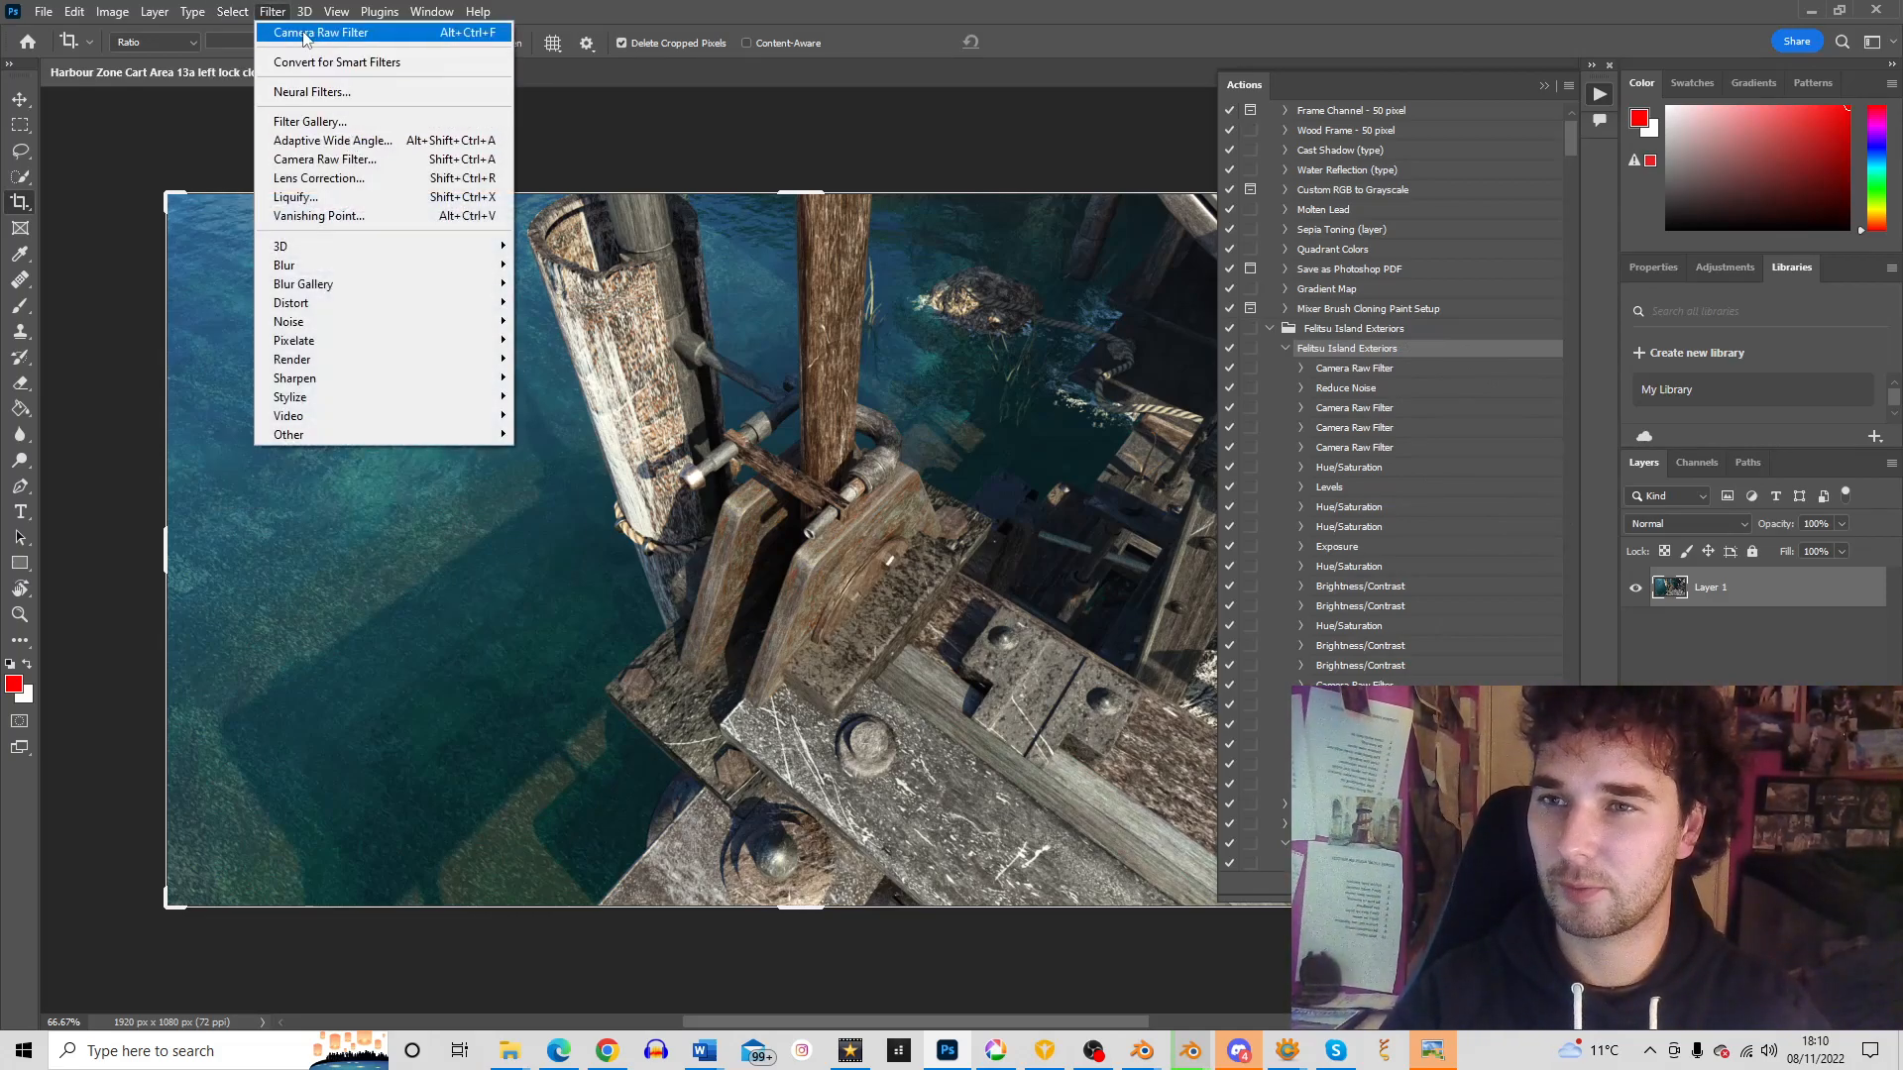
click(272, 12)
Start an Exposure adjustment on the image with exposure -0.34 and gamma correction 0.92
click(112, 12)
mouse_move(175, 67)
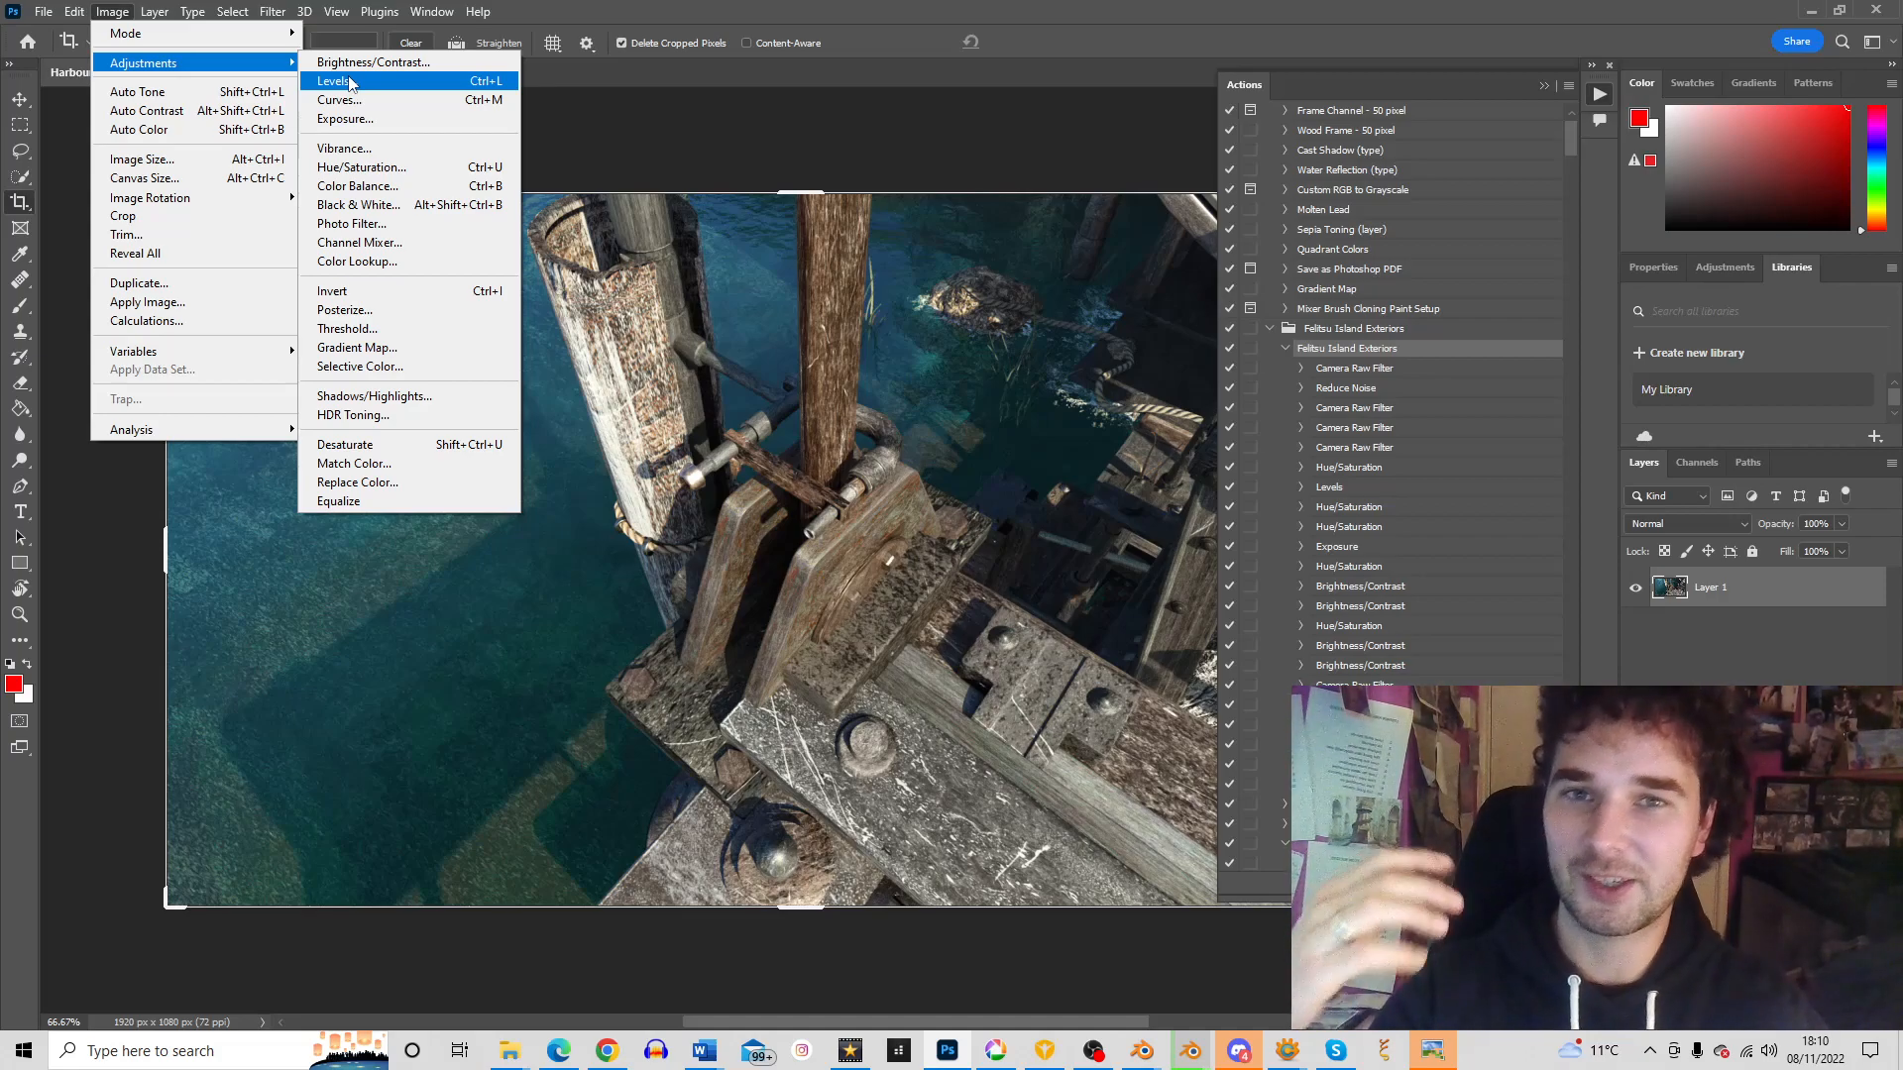
click(386, 121)
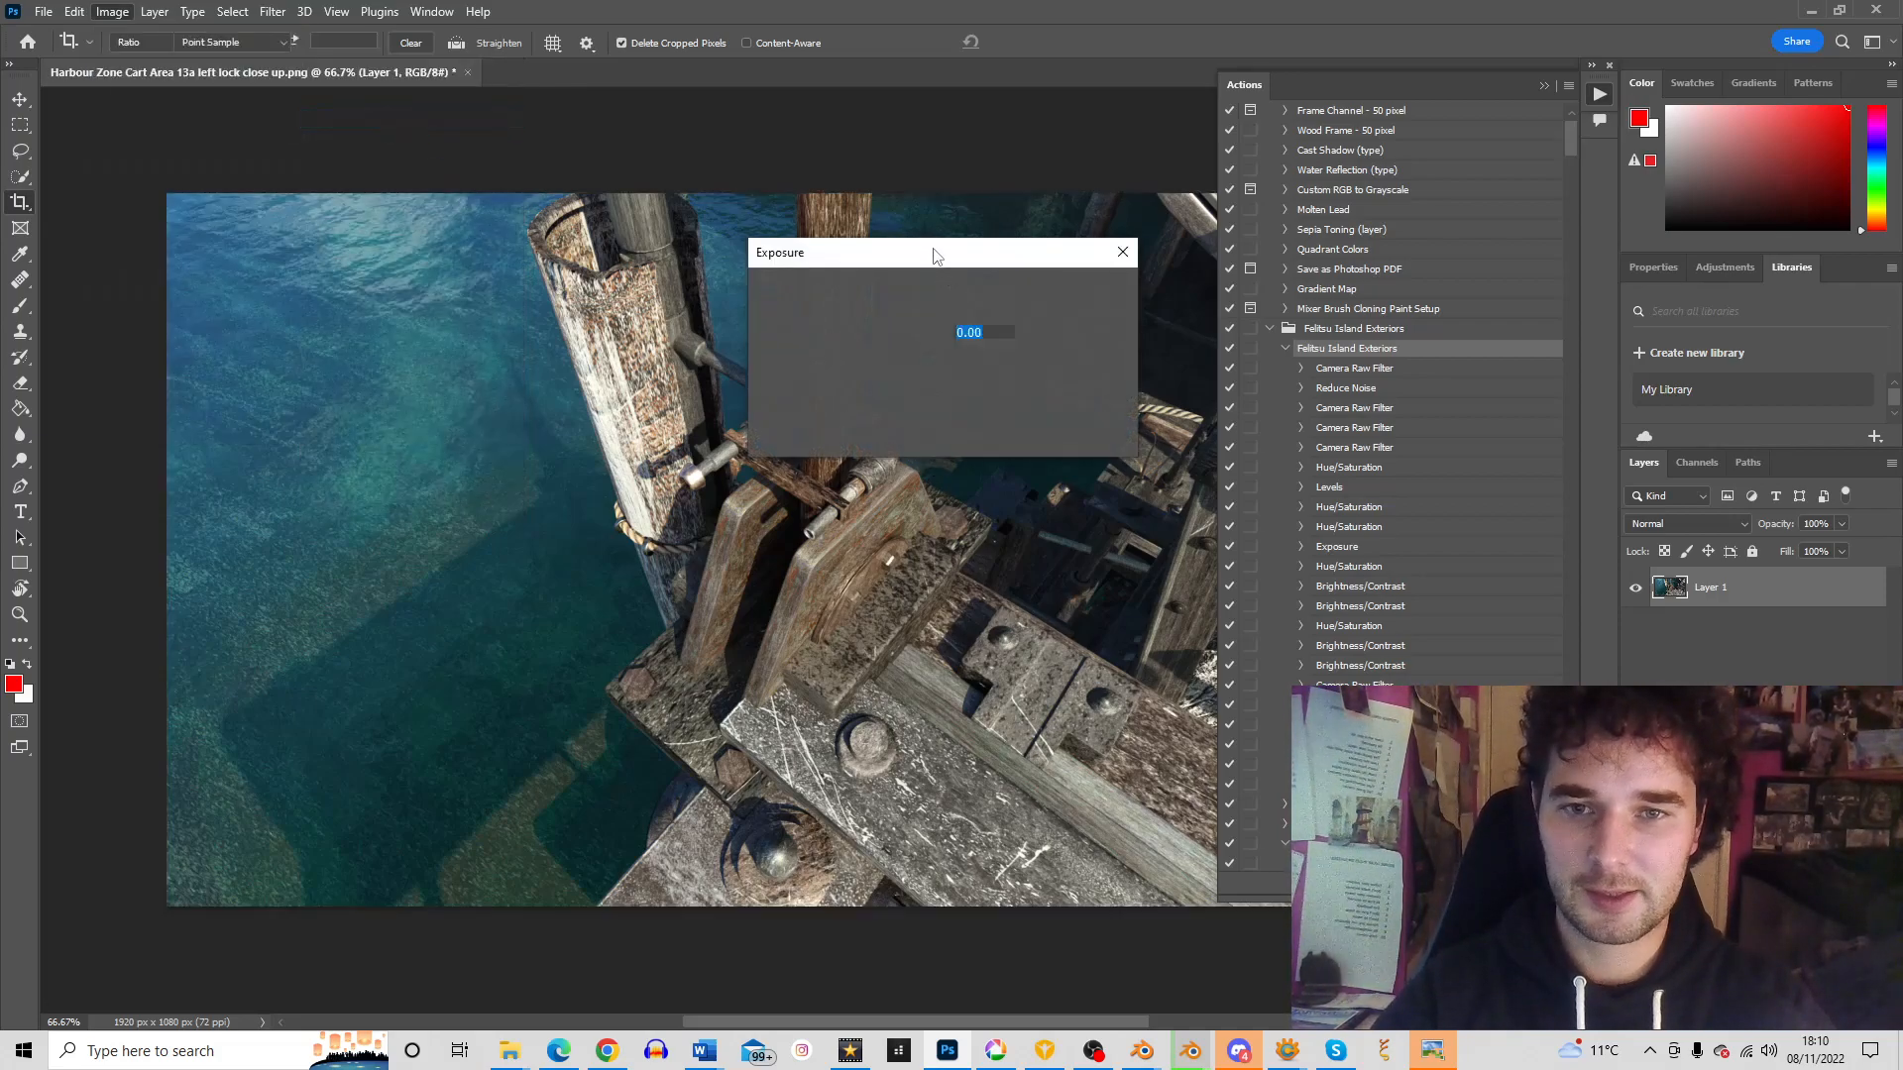
mouse_move(959, 269)
mouse_down()
mouse_move(1040, 243)
mouse_move(1124, 141)
mouse_up()
drag(1066, 224, 1061, 224)
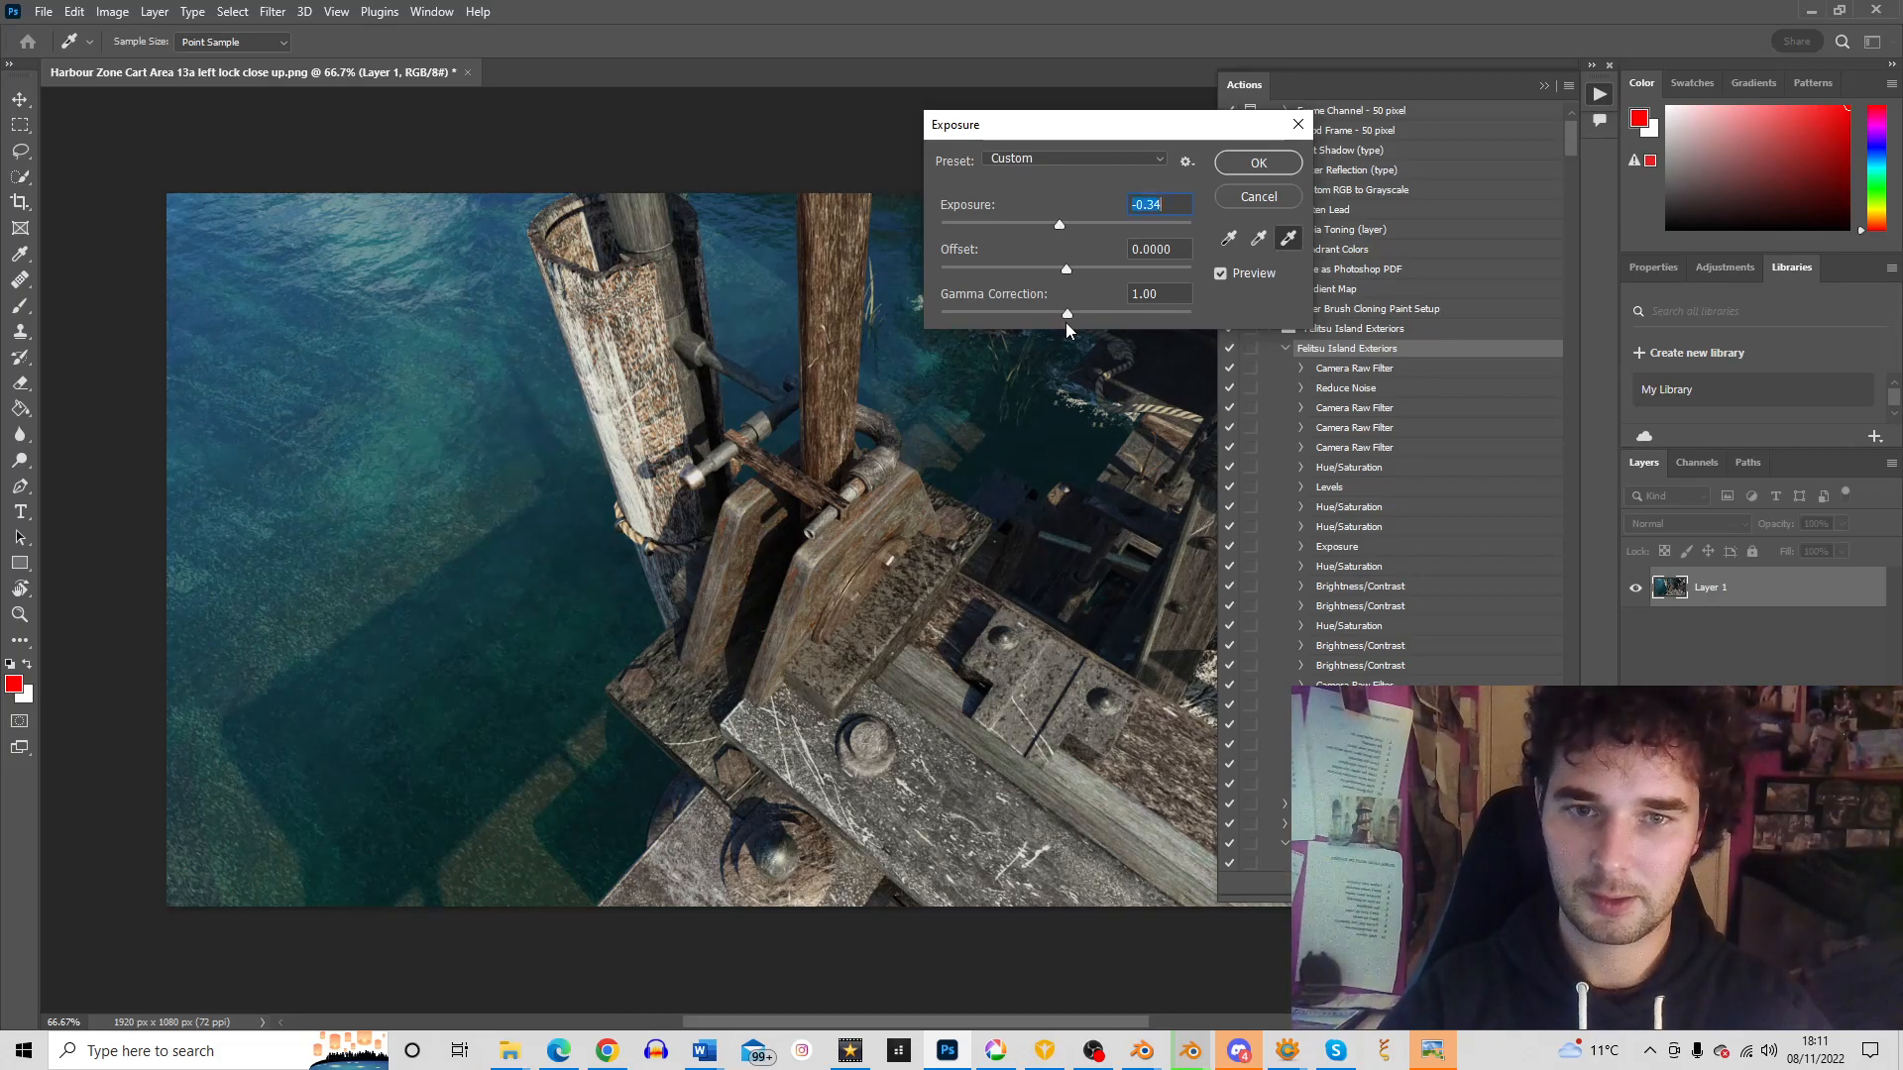
drag(1069, 315, 1064, 312)
drag(1058, 226, 1059, 226)
drag(1063, 312, 1074, 307)
drag(1097, 127, 1431, 184)
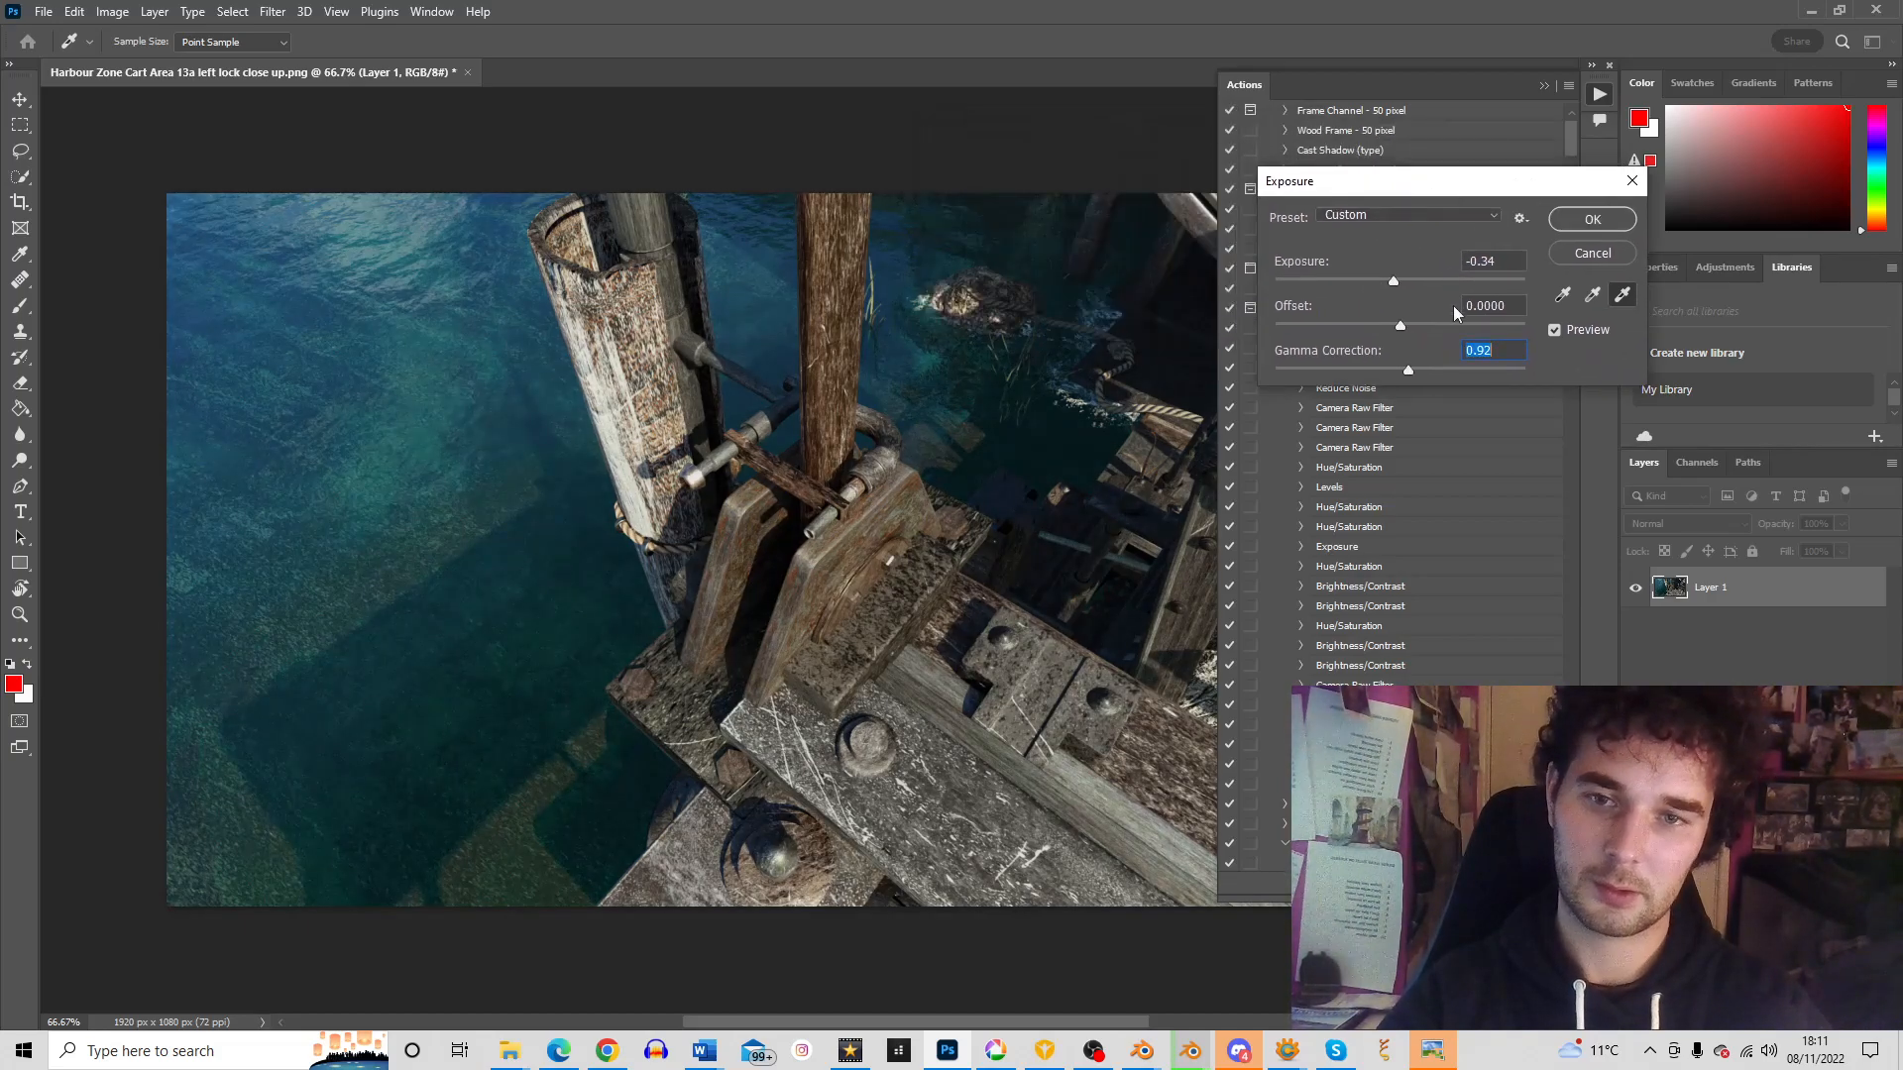
Fine-tune the Exposure adjustment to gamma correction 0.96 and exposure -0.24, and close the dialog
drag(1408, 369, 1404, 368)
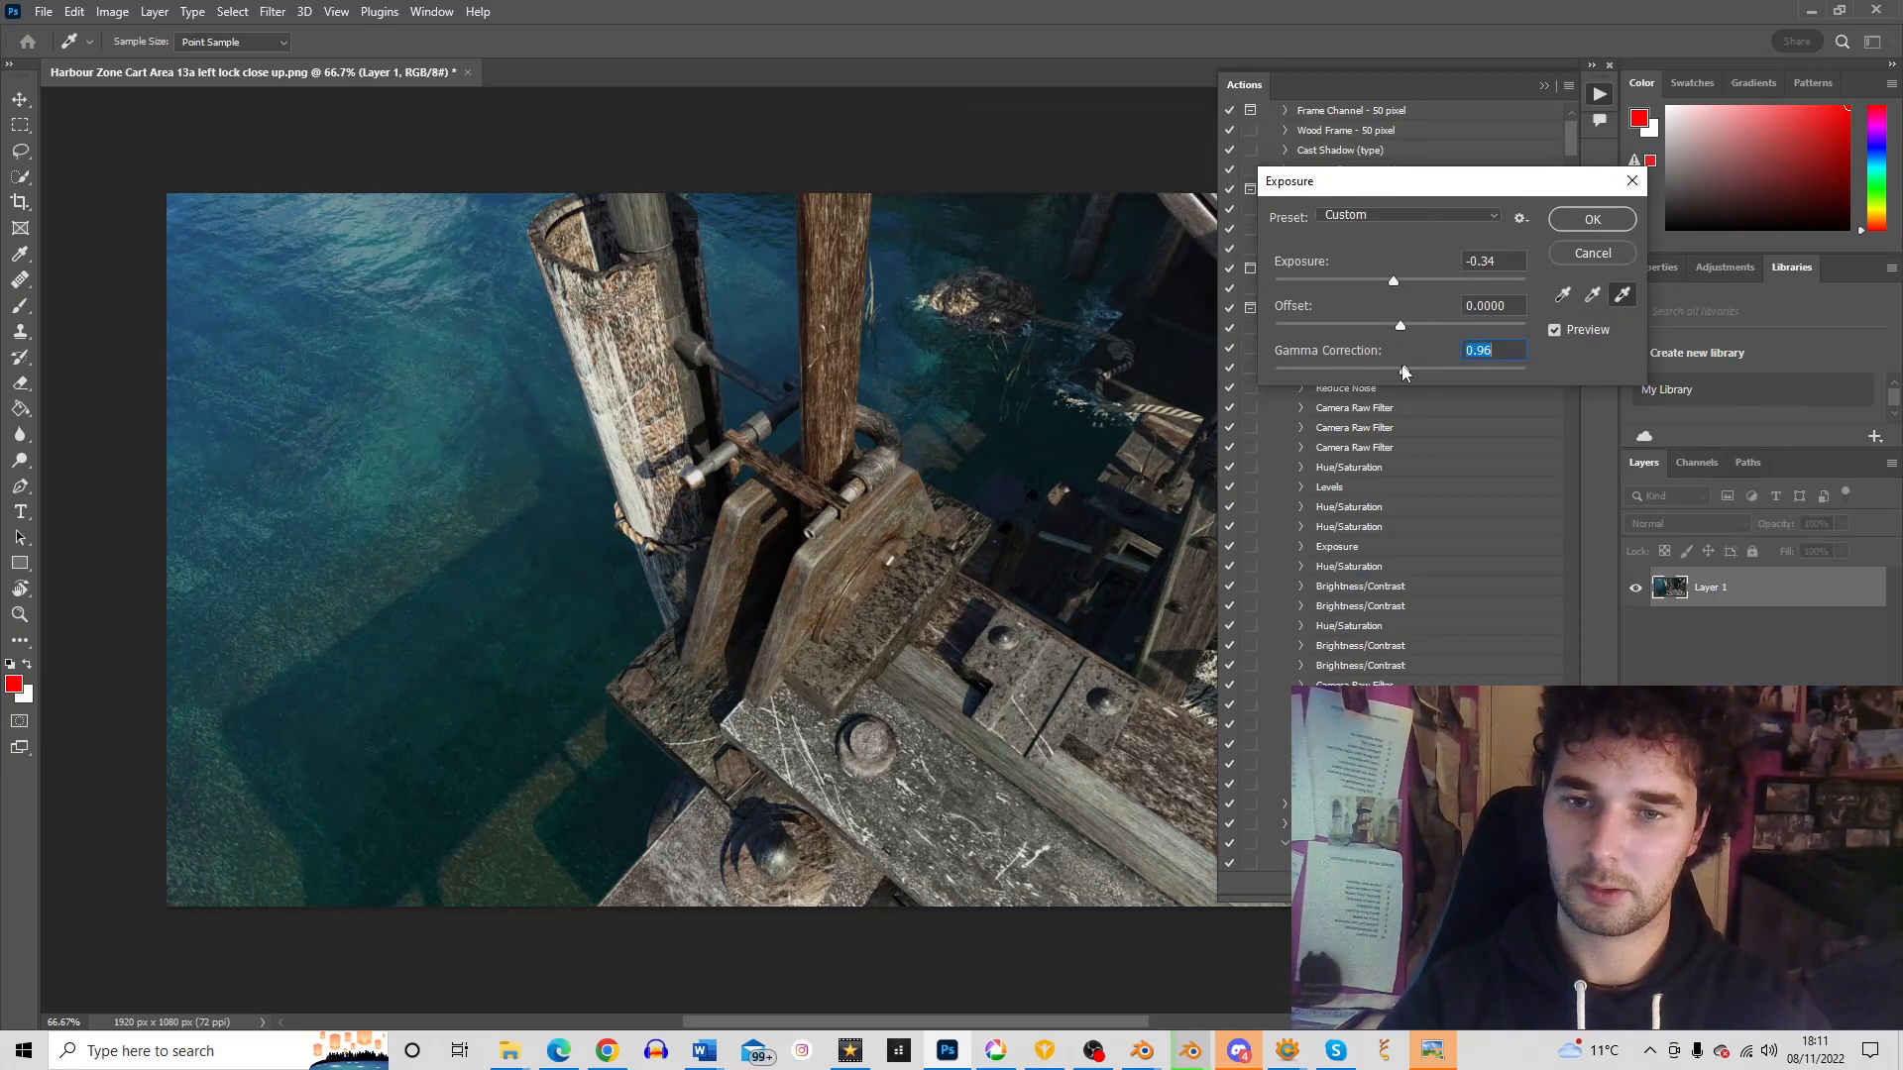
click(1395, 283)
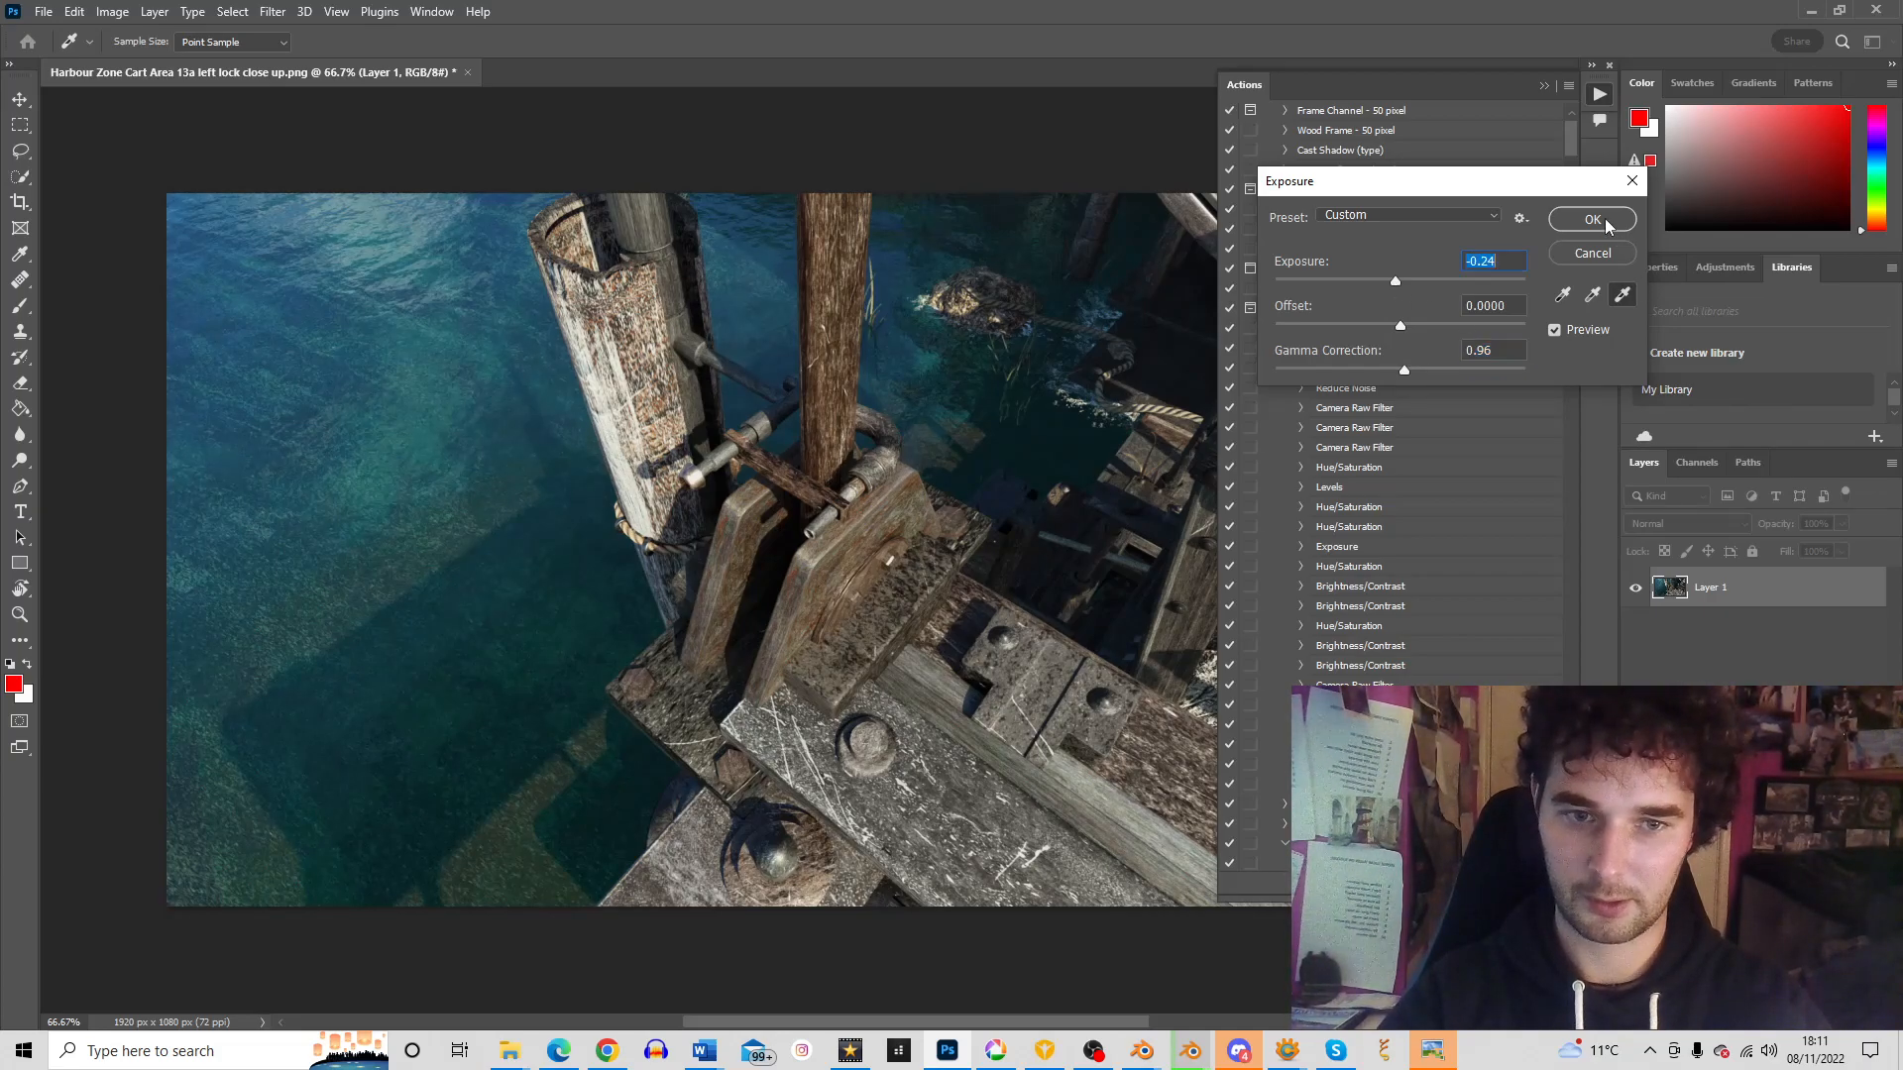
drag(1393, 183, 1210, 258)
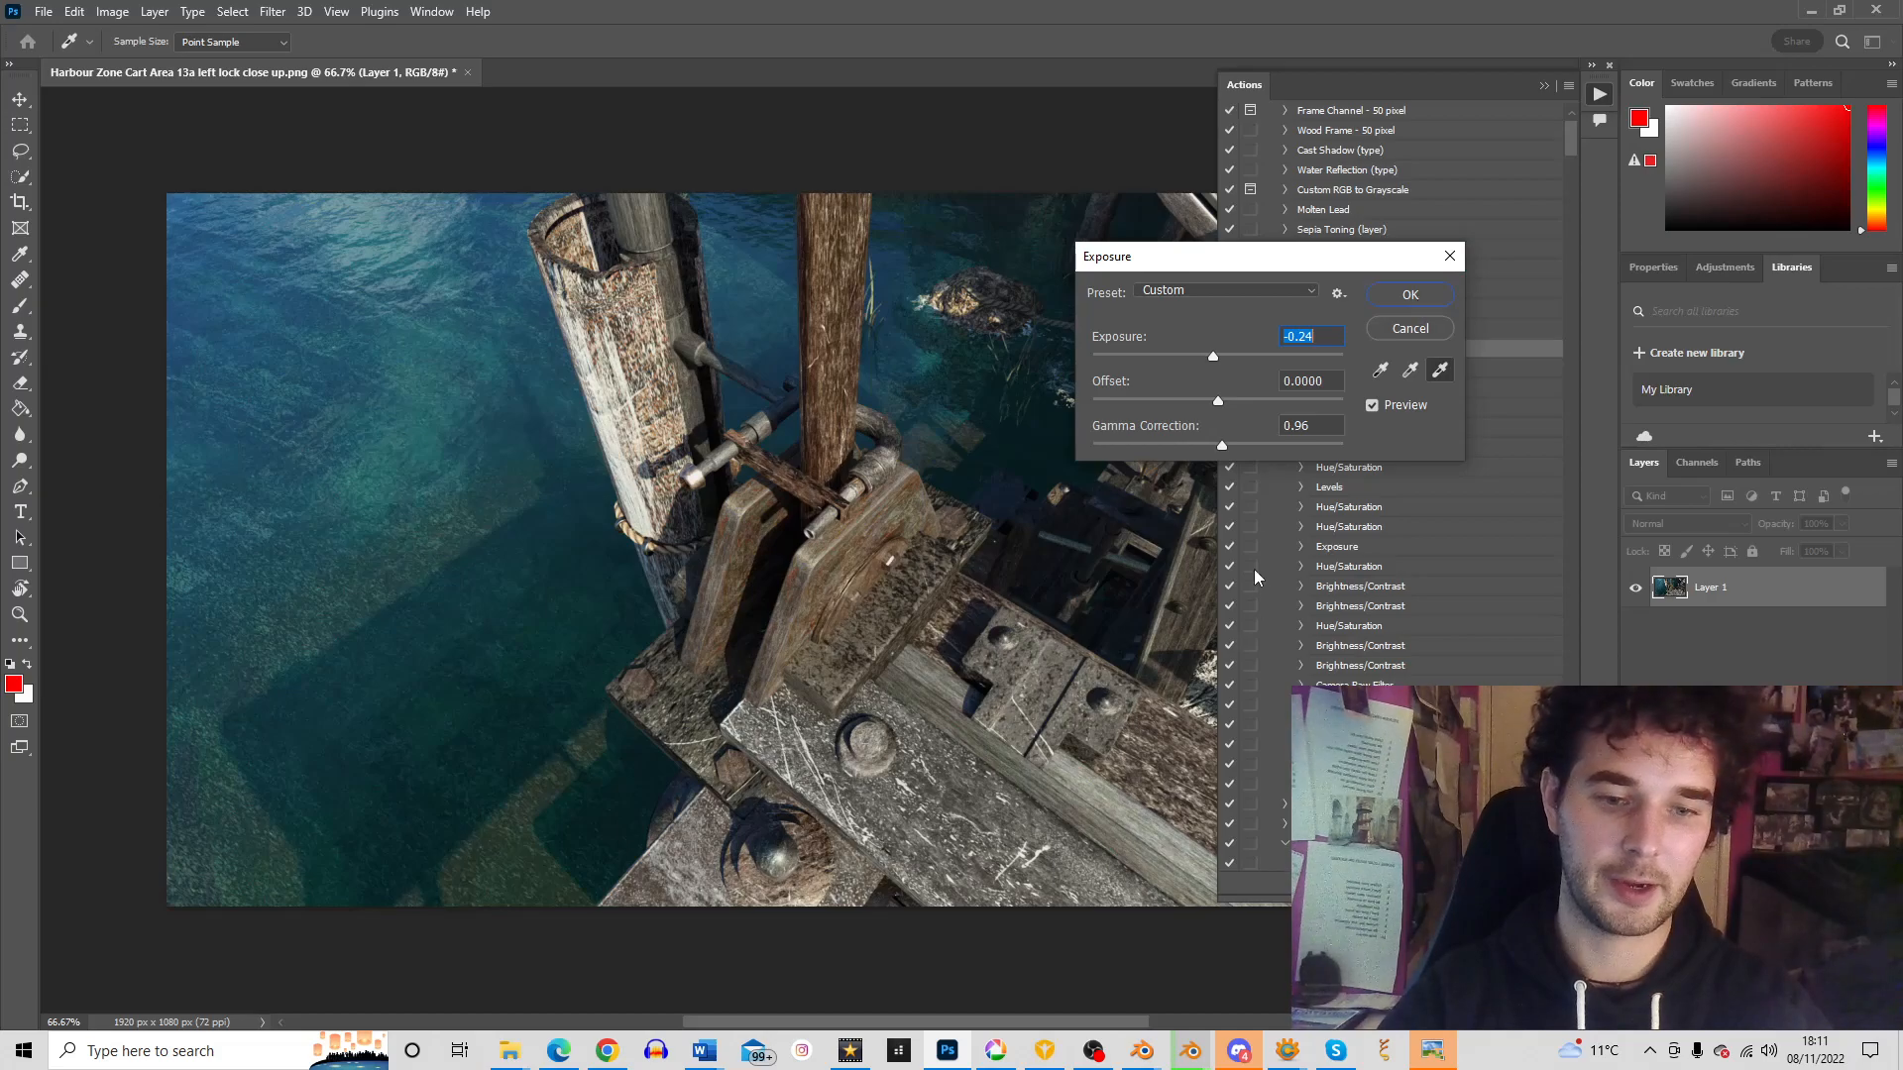
key(Escape)
key(c)
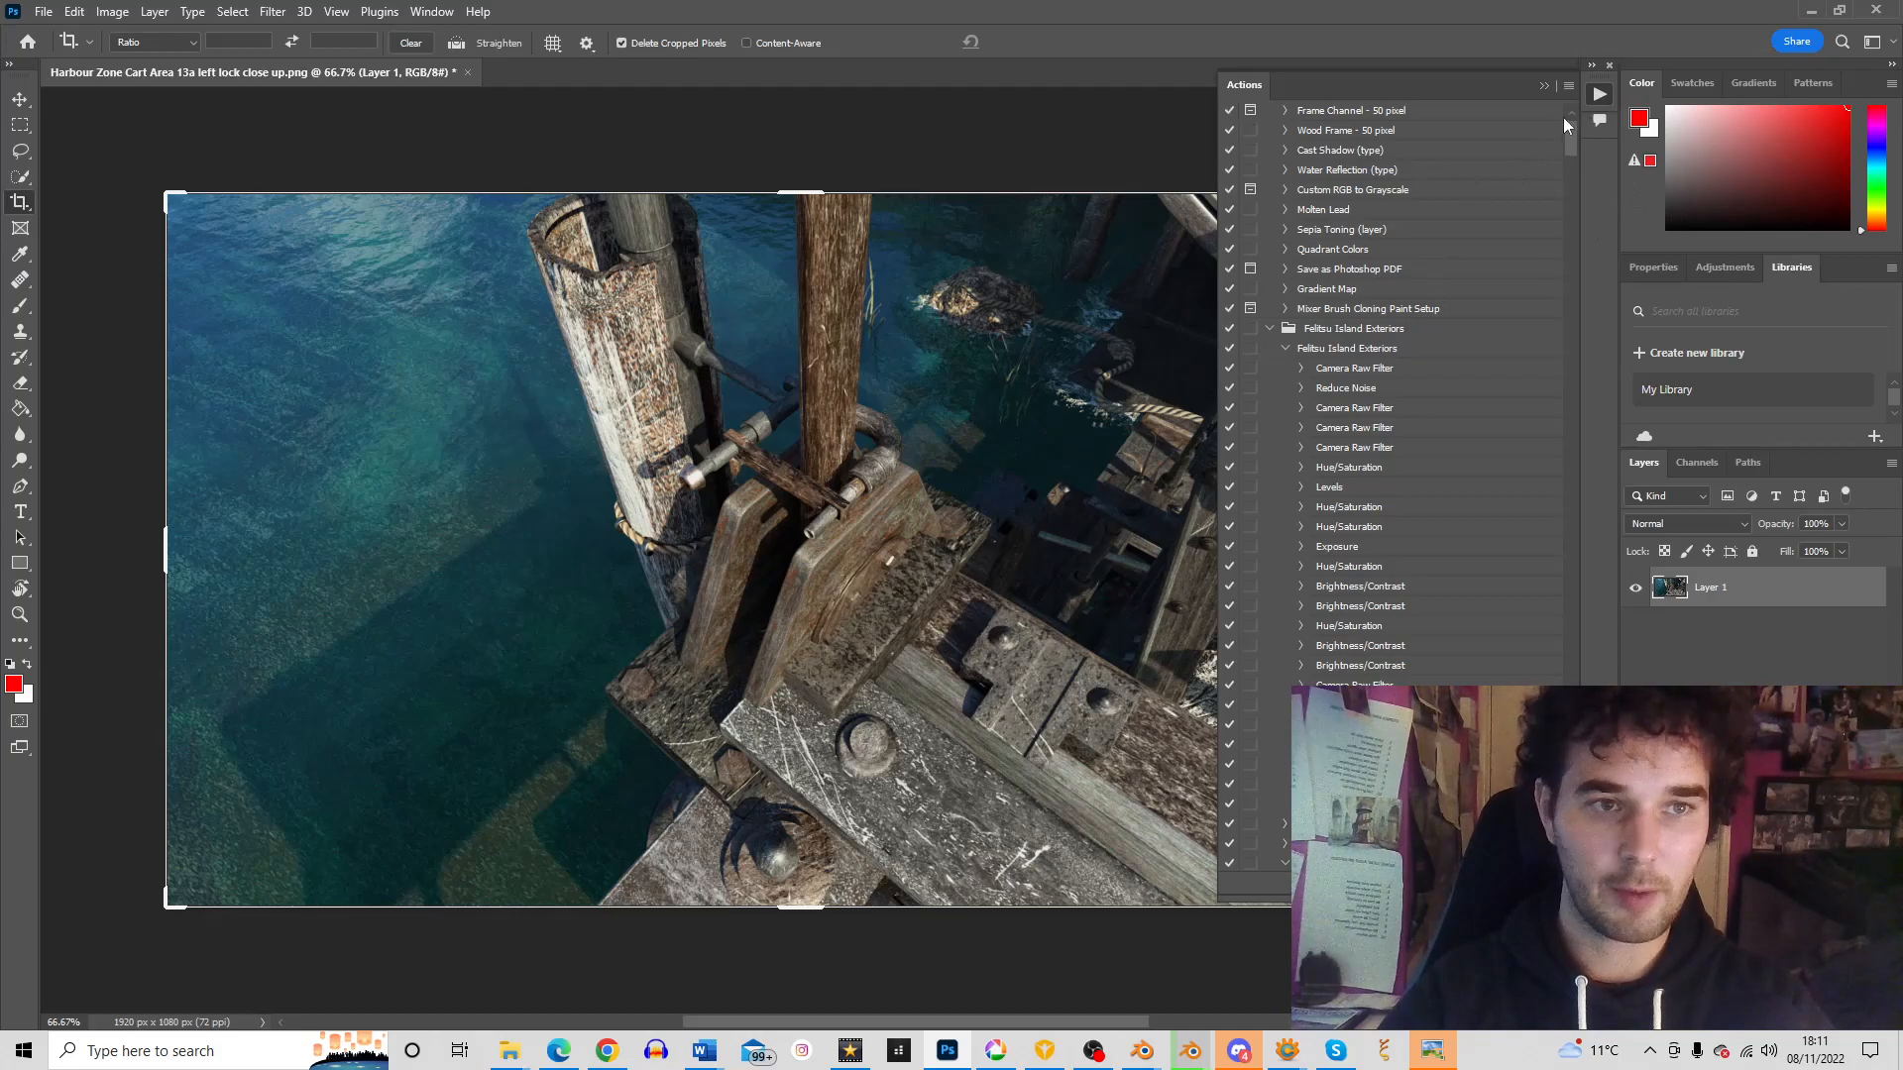
click(1596, 96)
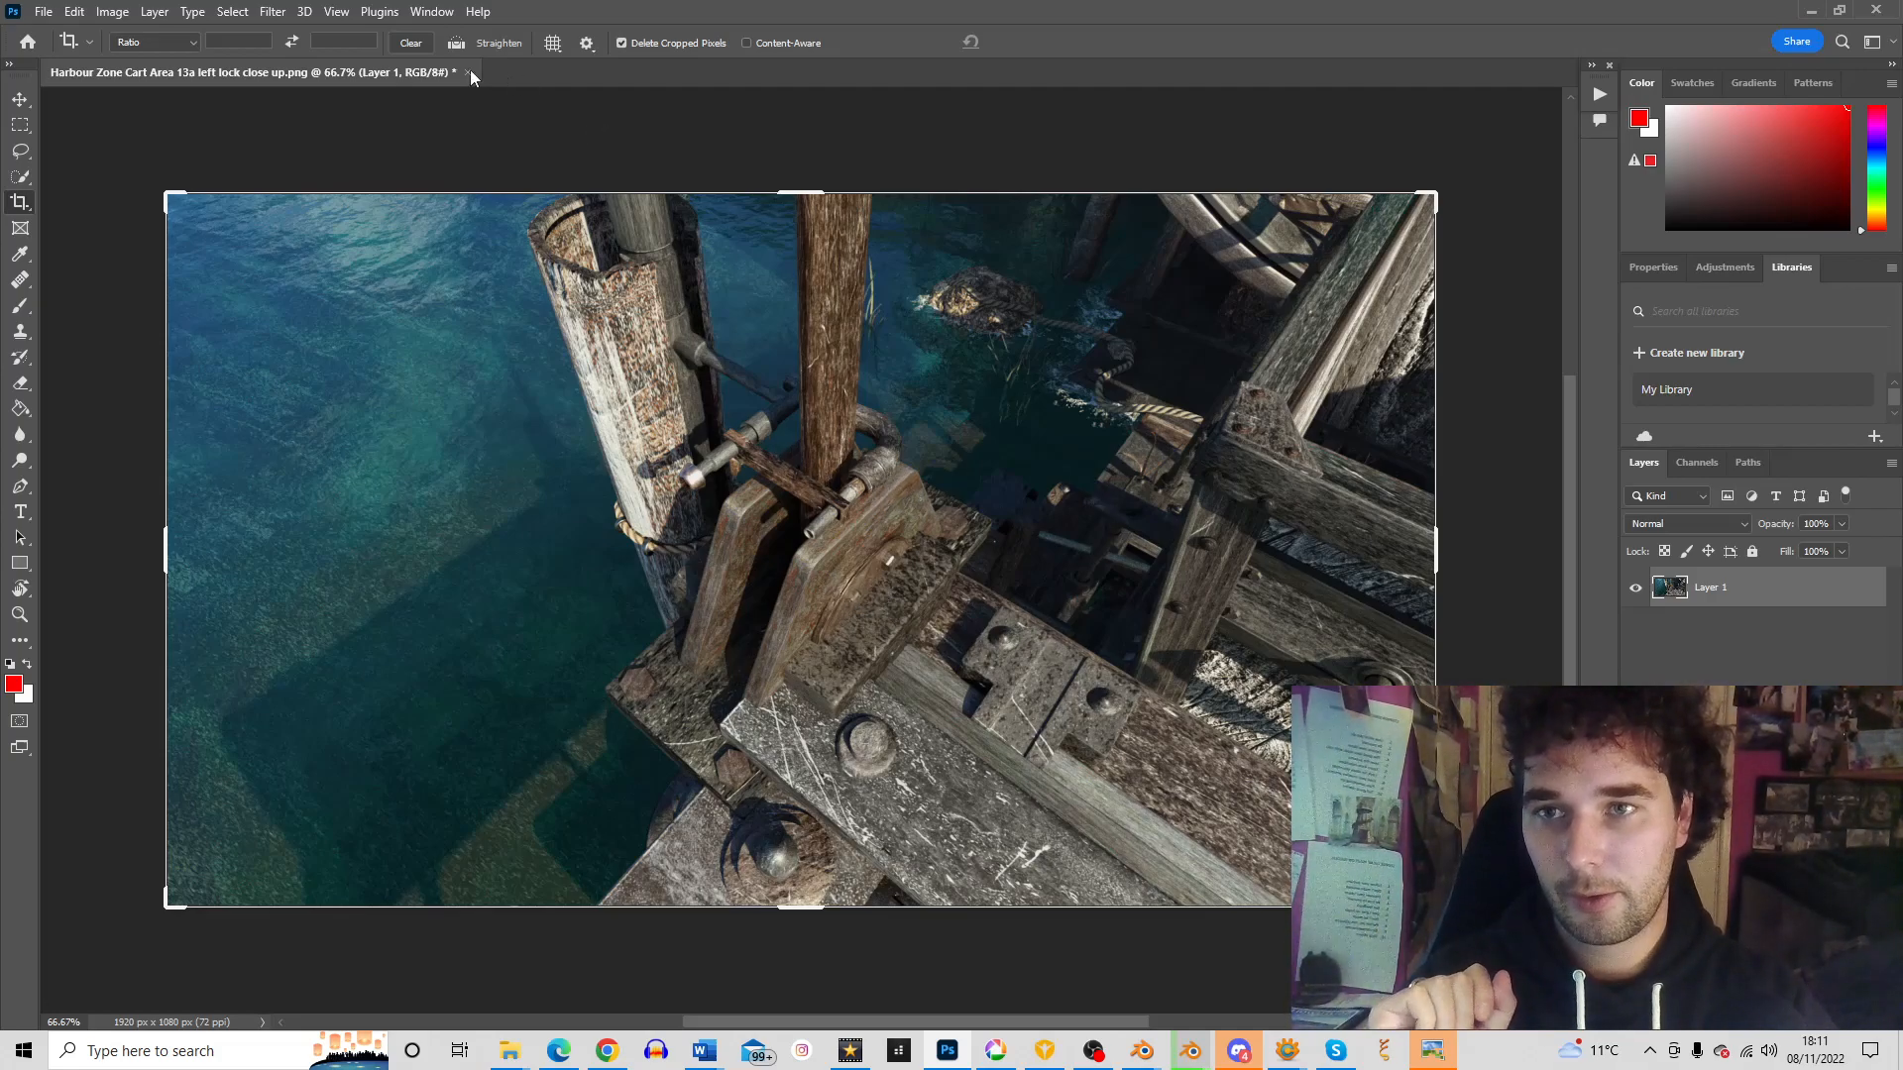
Switch to the Blender window holding the cart area 13a right lock close-up render
click(38, 12)
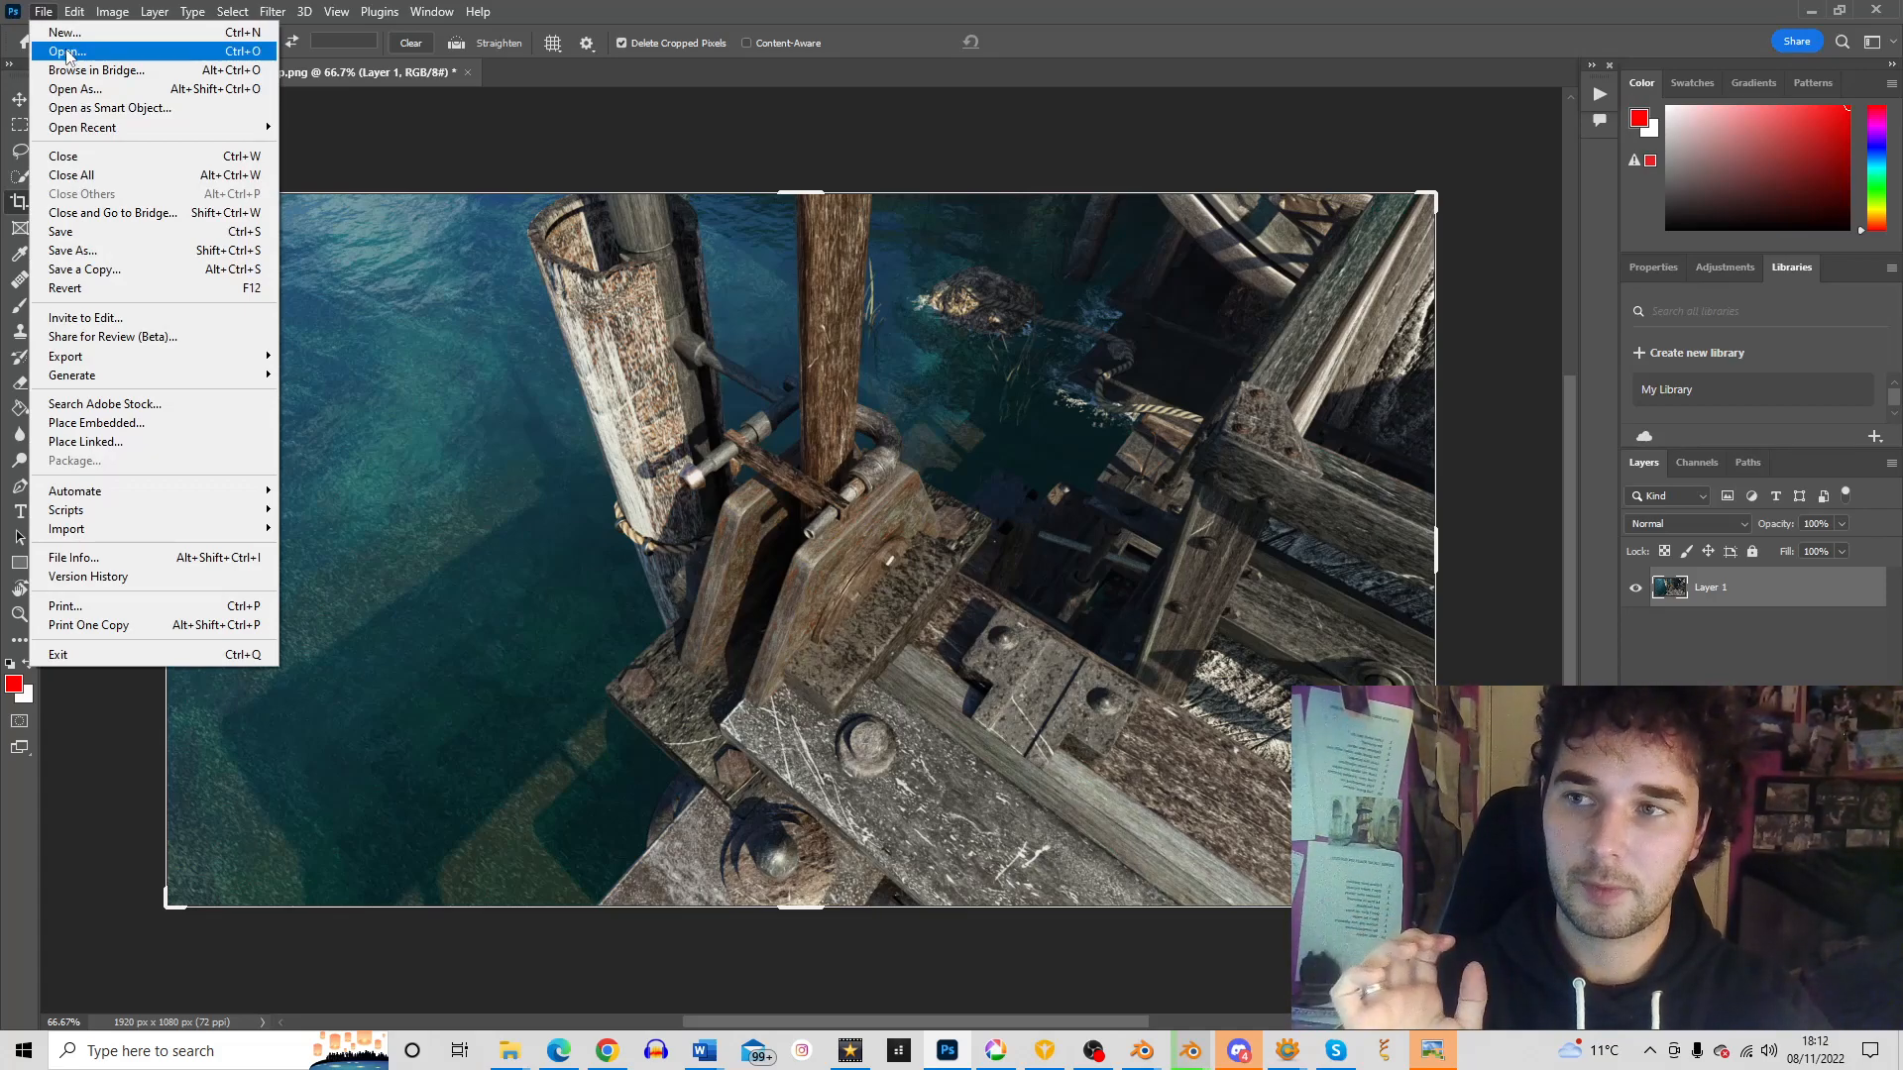
click(1142, 1052)
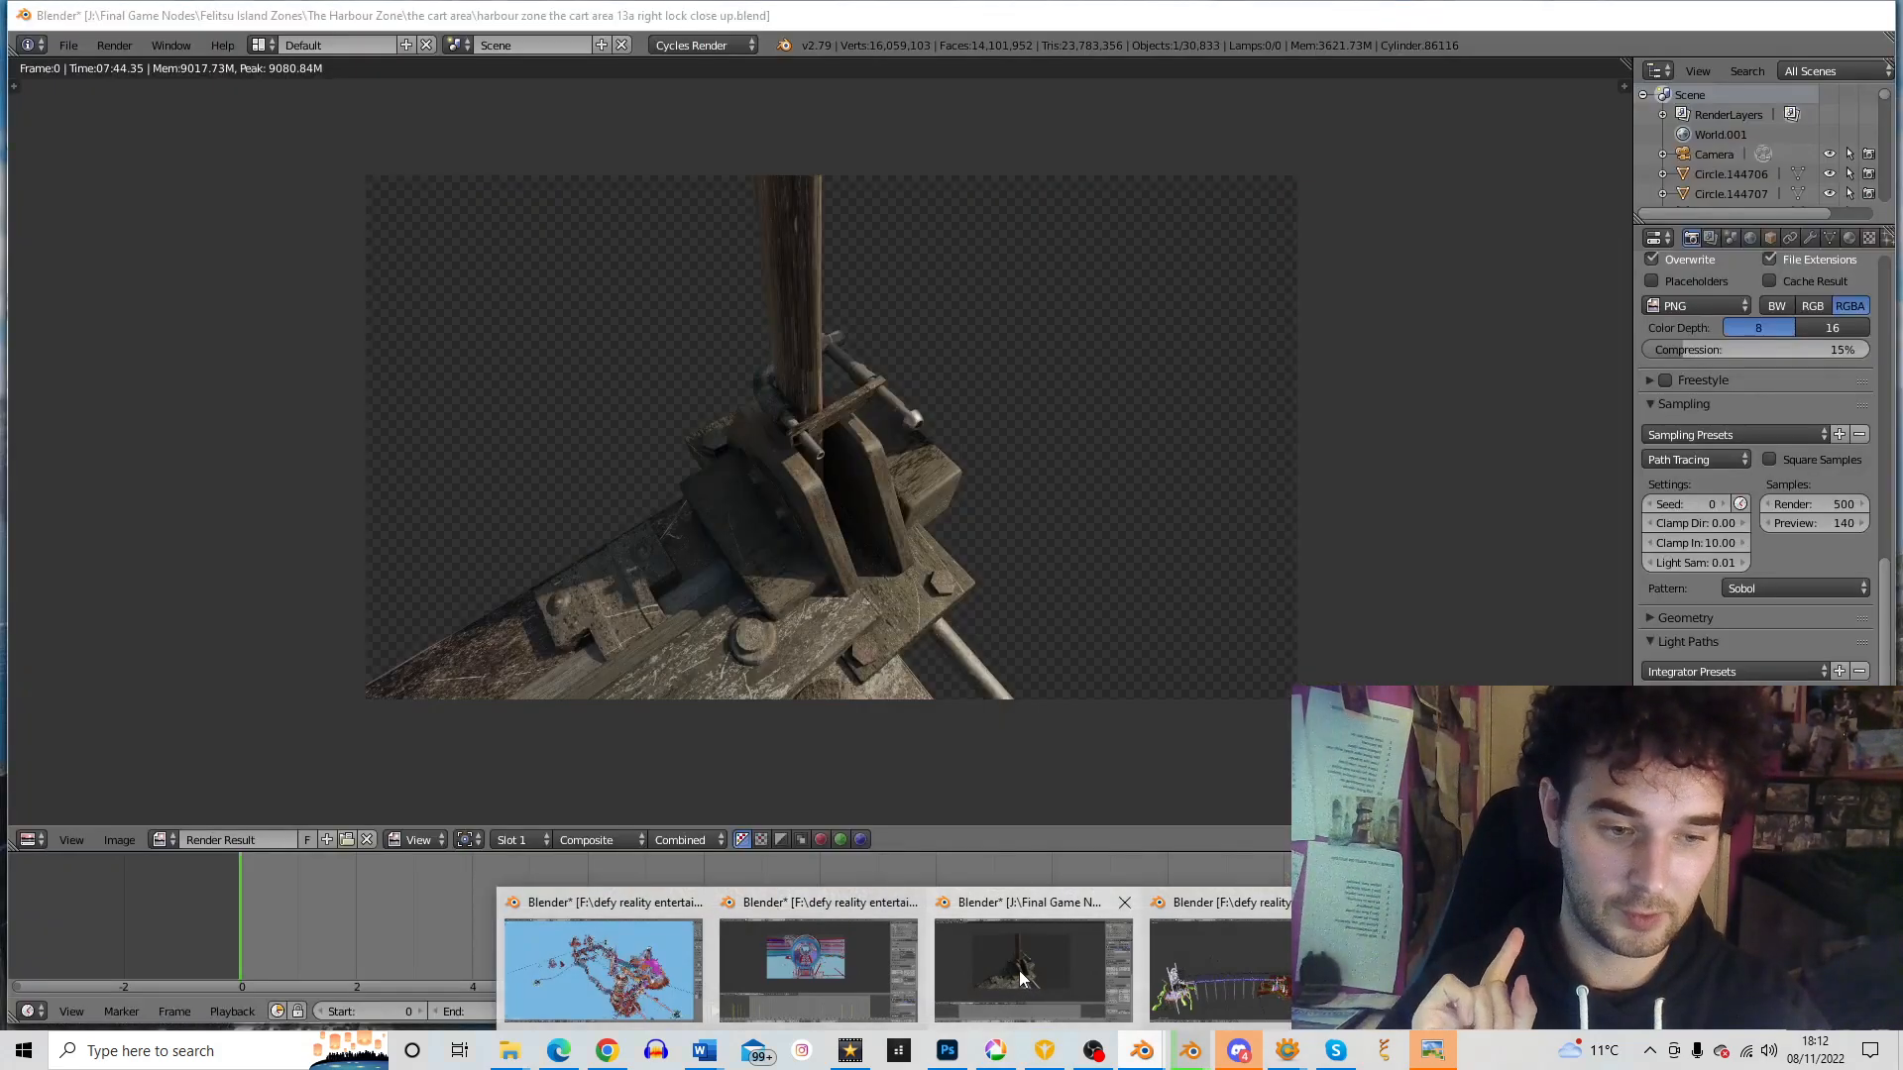
click(1031, 966)
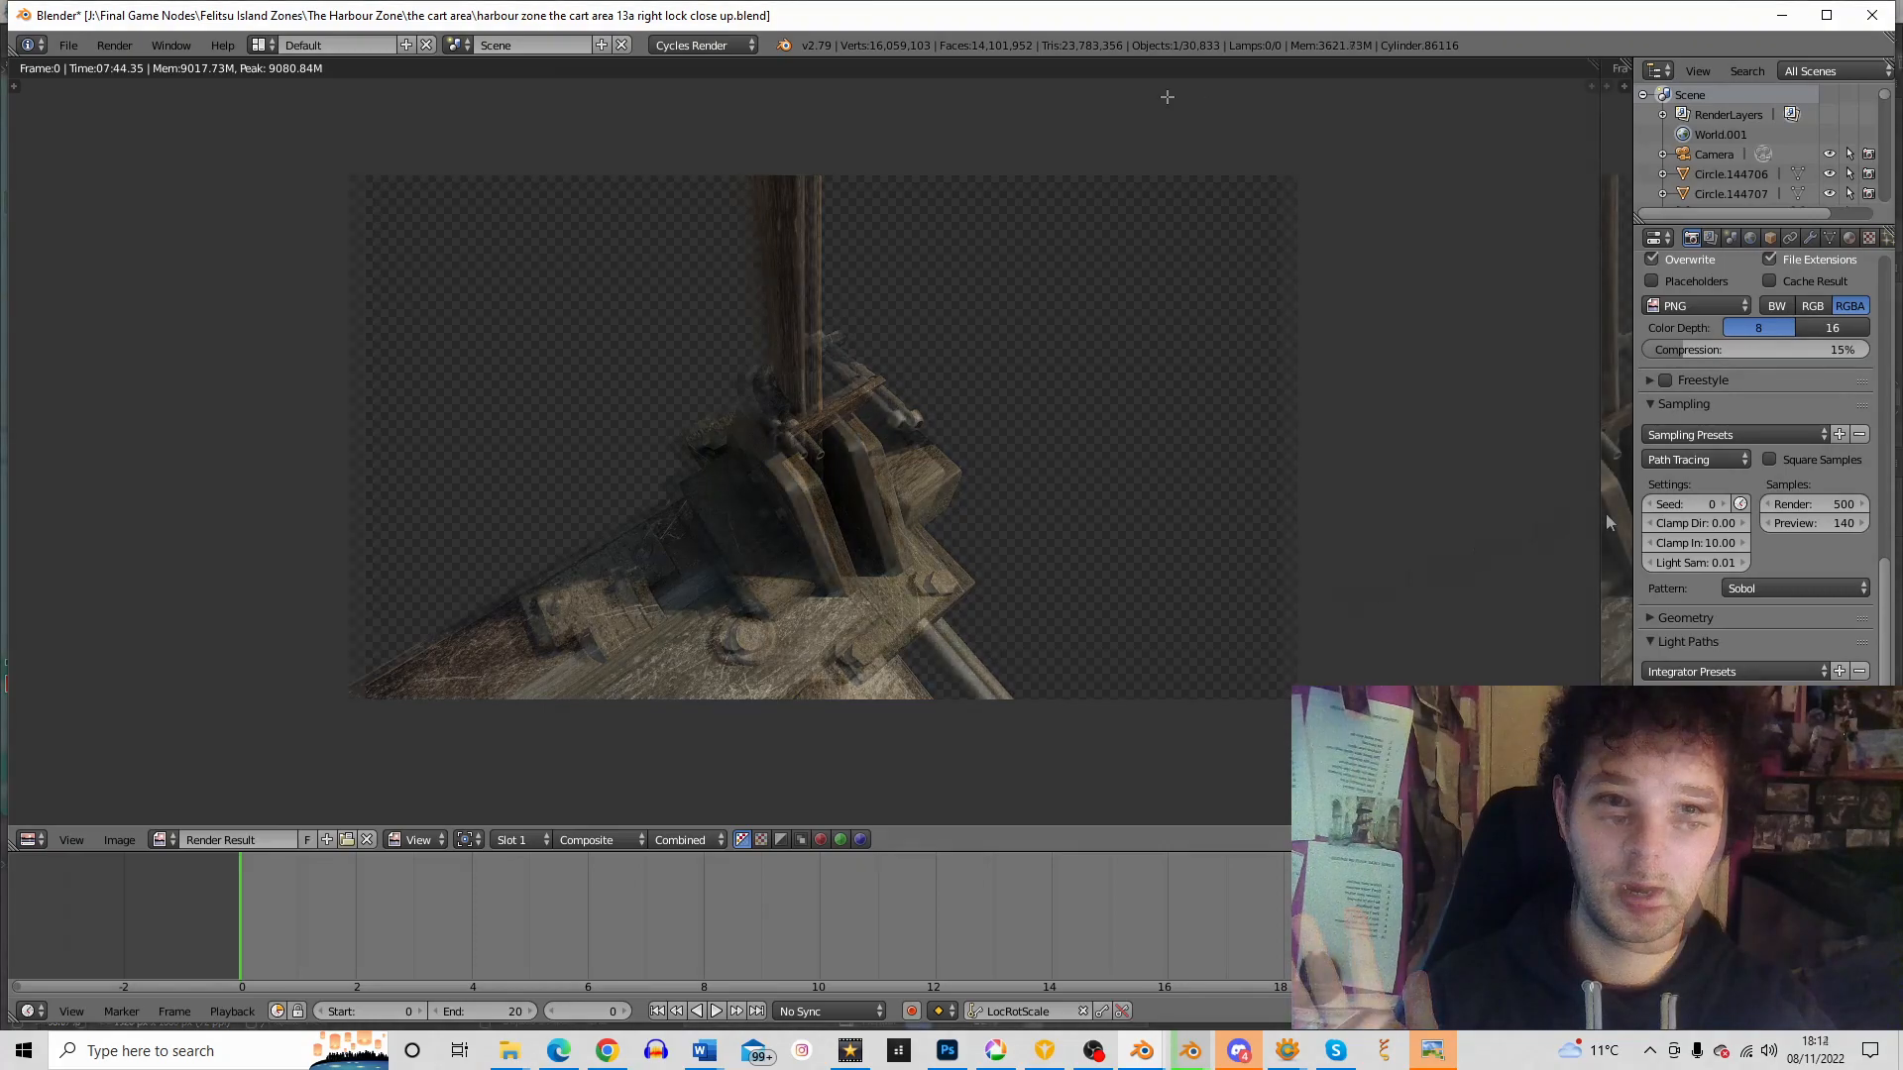
Split the render result area into two side-by-side areas and change the new one to the Node Editor
drag(1598, 542, 1032, 614)
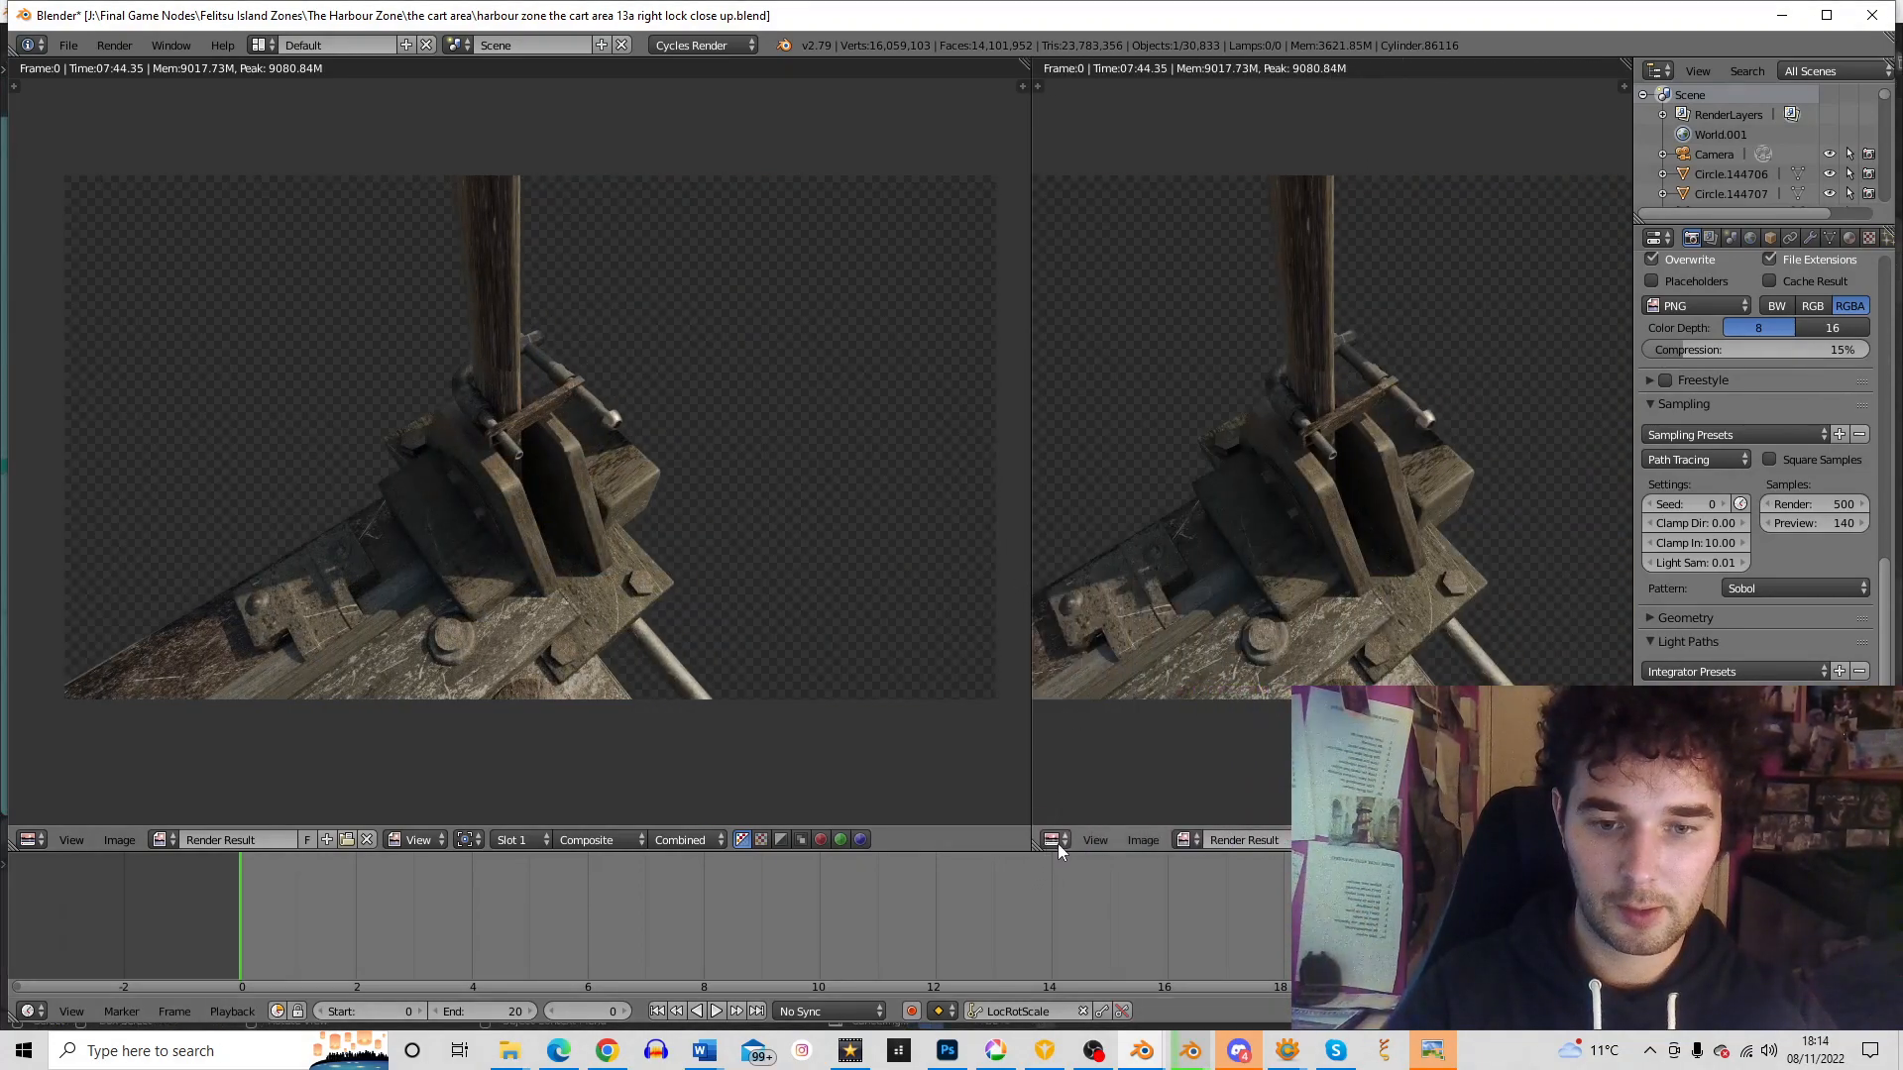
click(1054, 841)
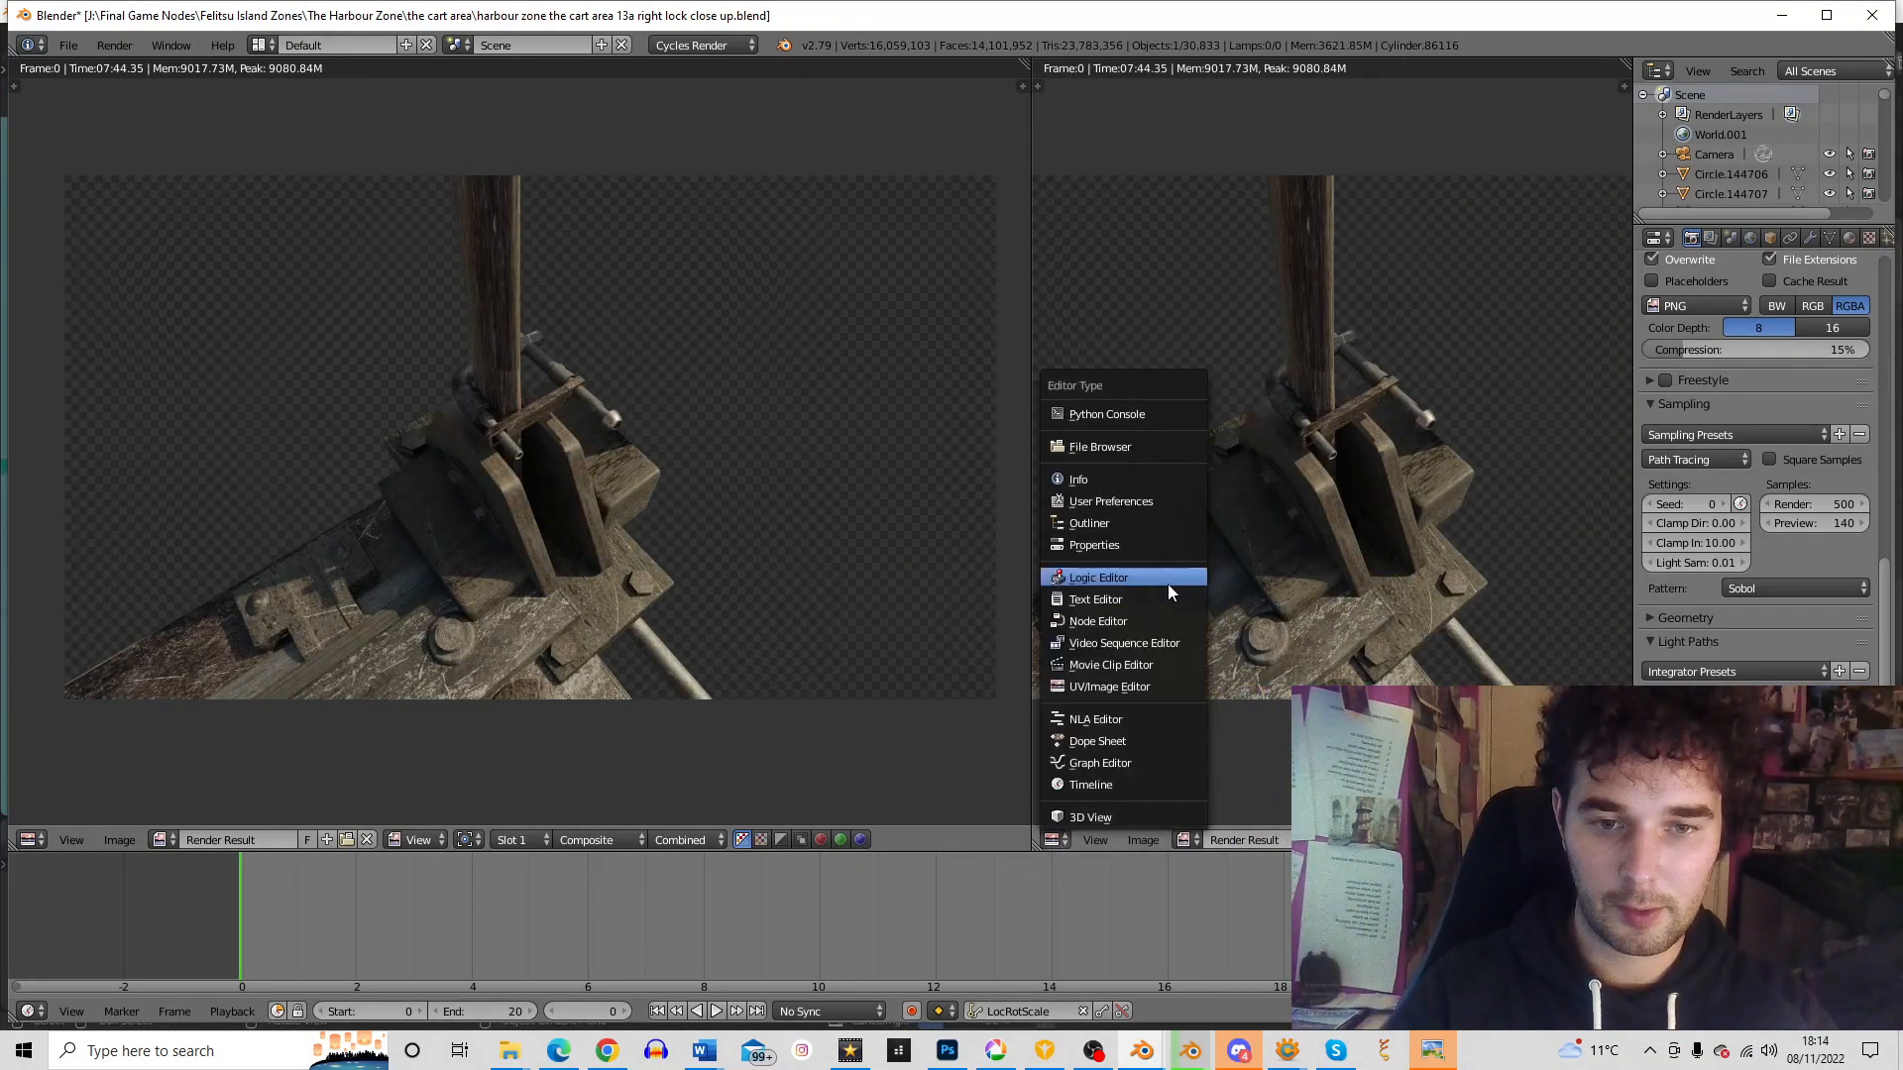
click(1126, 623)
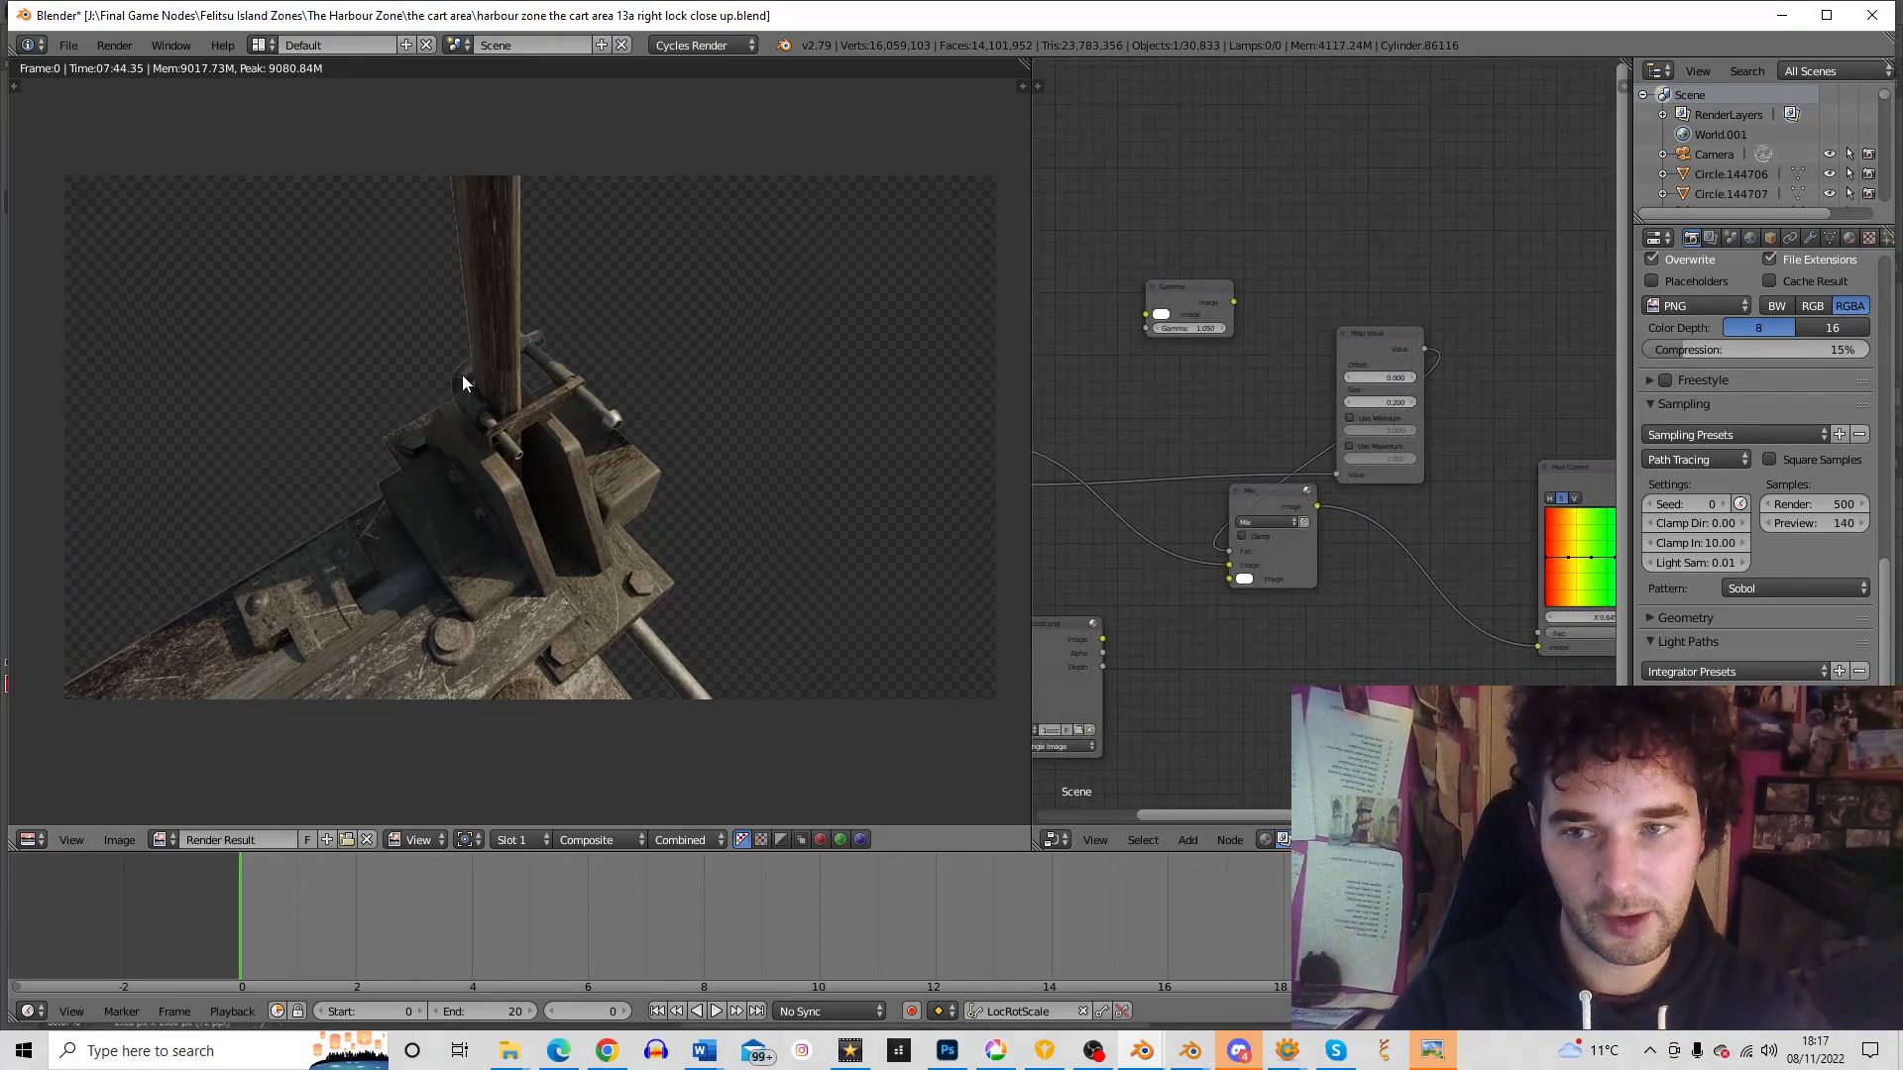
Examine the outline edges of the wooden pole and metal fittings in the render result up close
scroll(476, 307, up, 6)
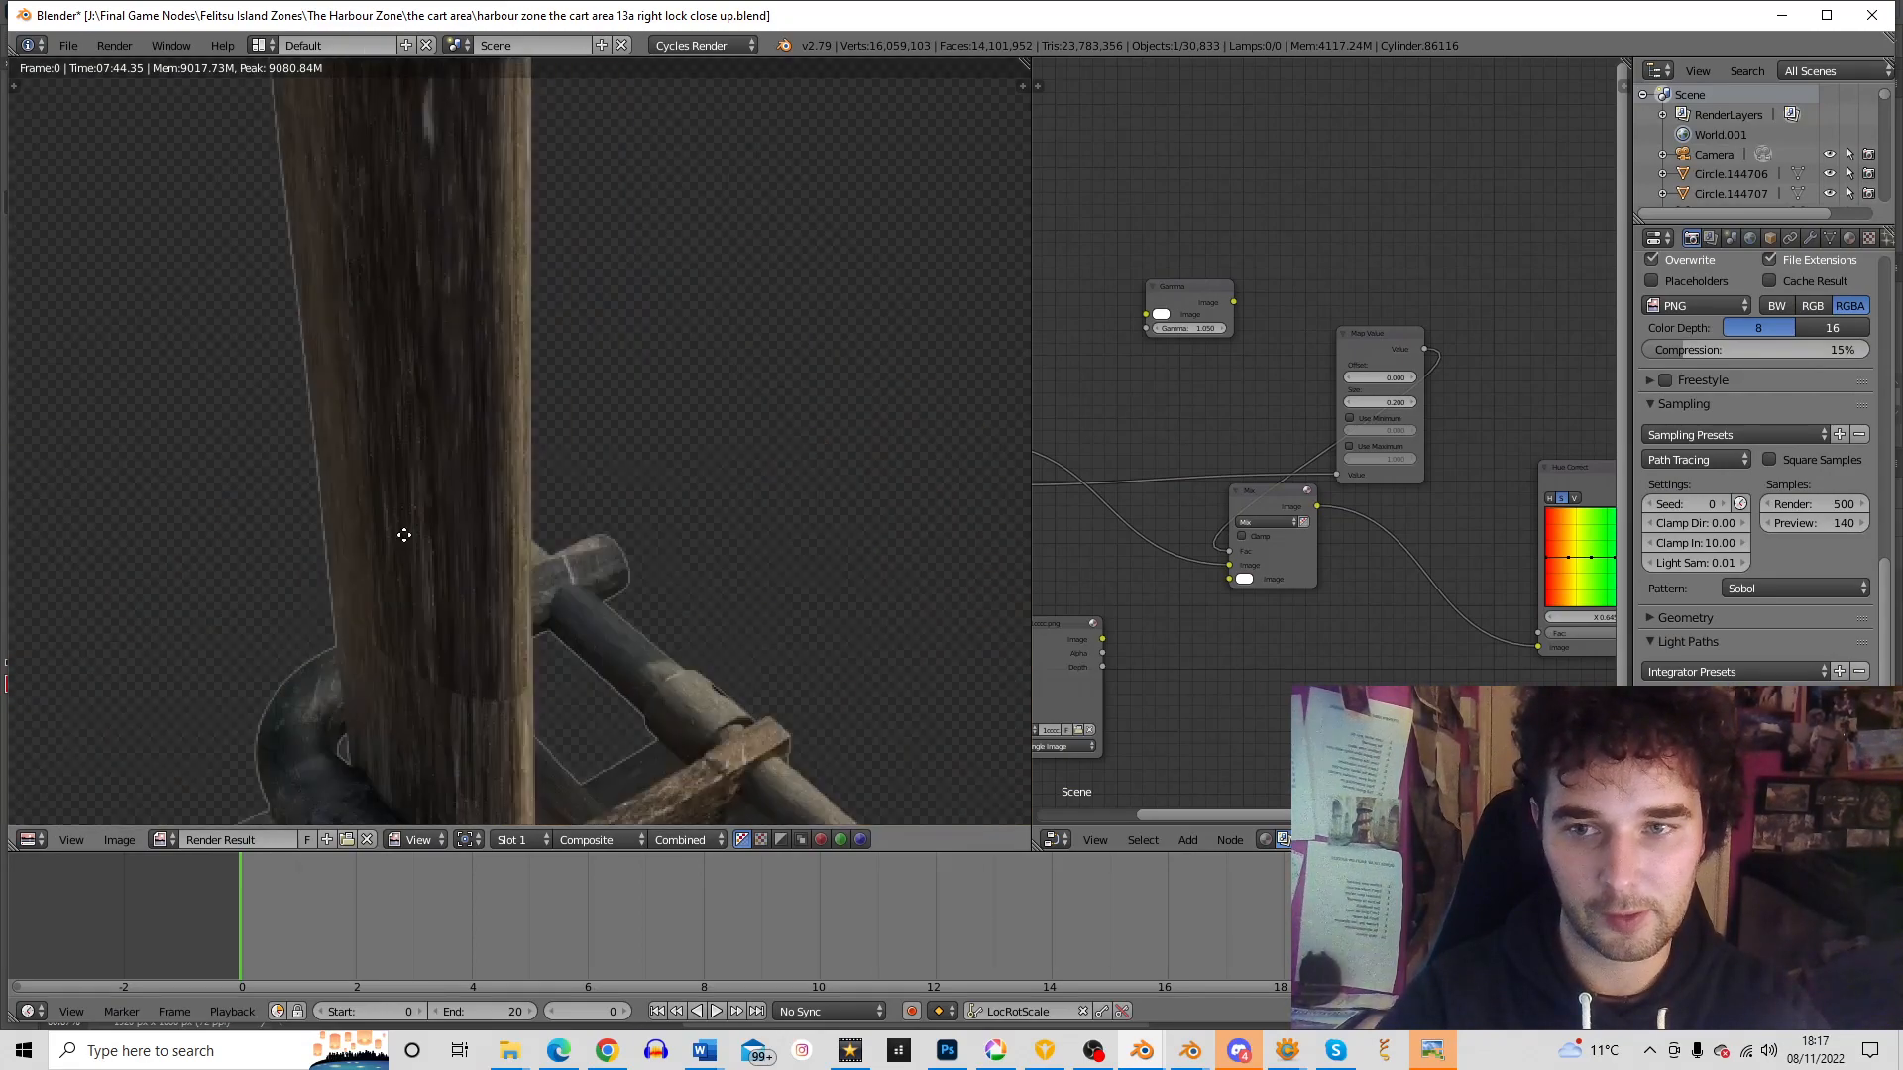
scroll(396, 507, up, 3)
scroll(489, 535, down, 5)
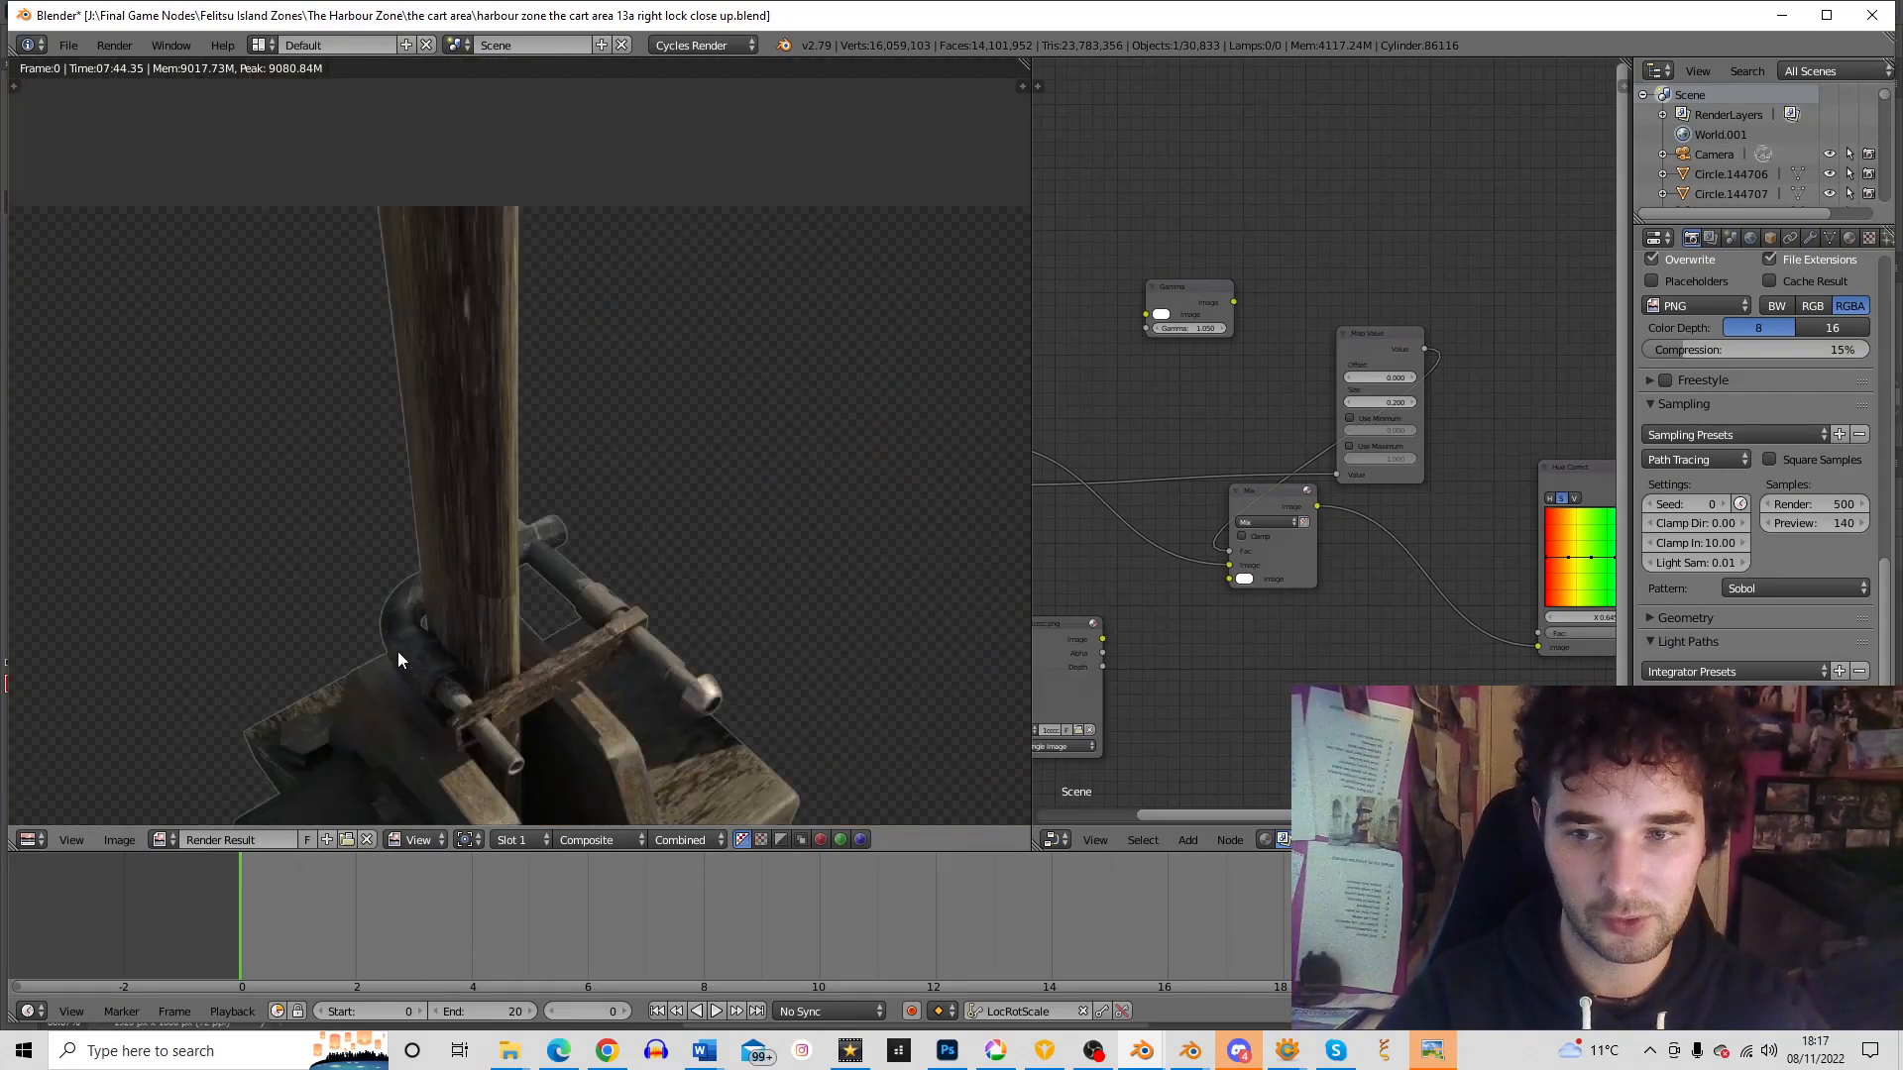
scroll(793, 436, up, 6)
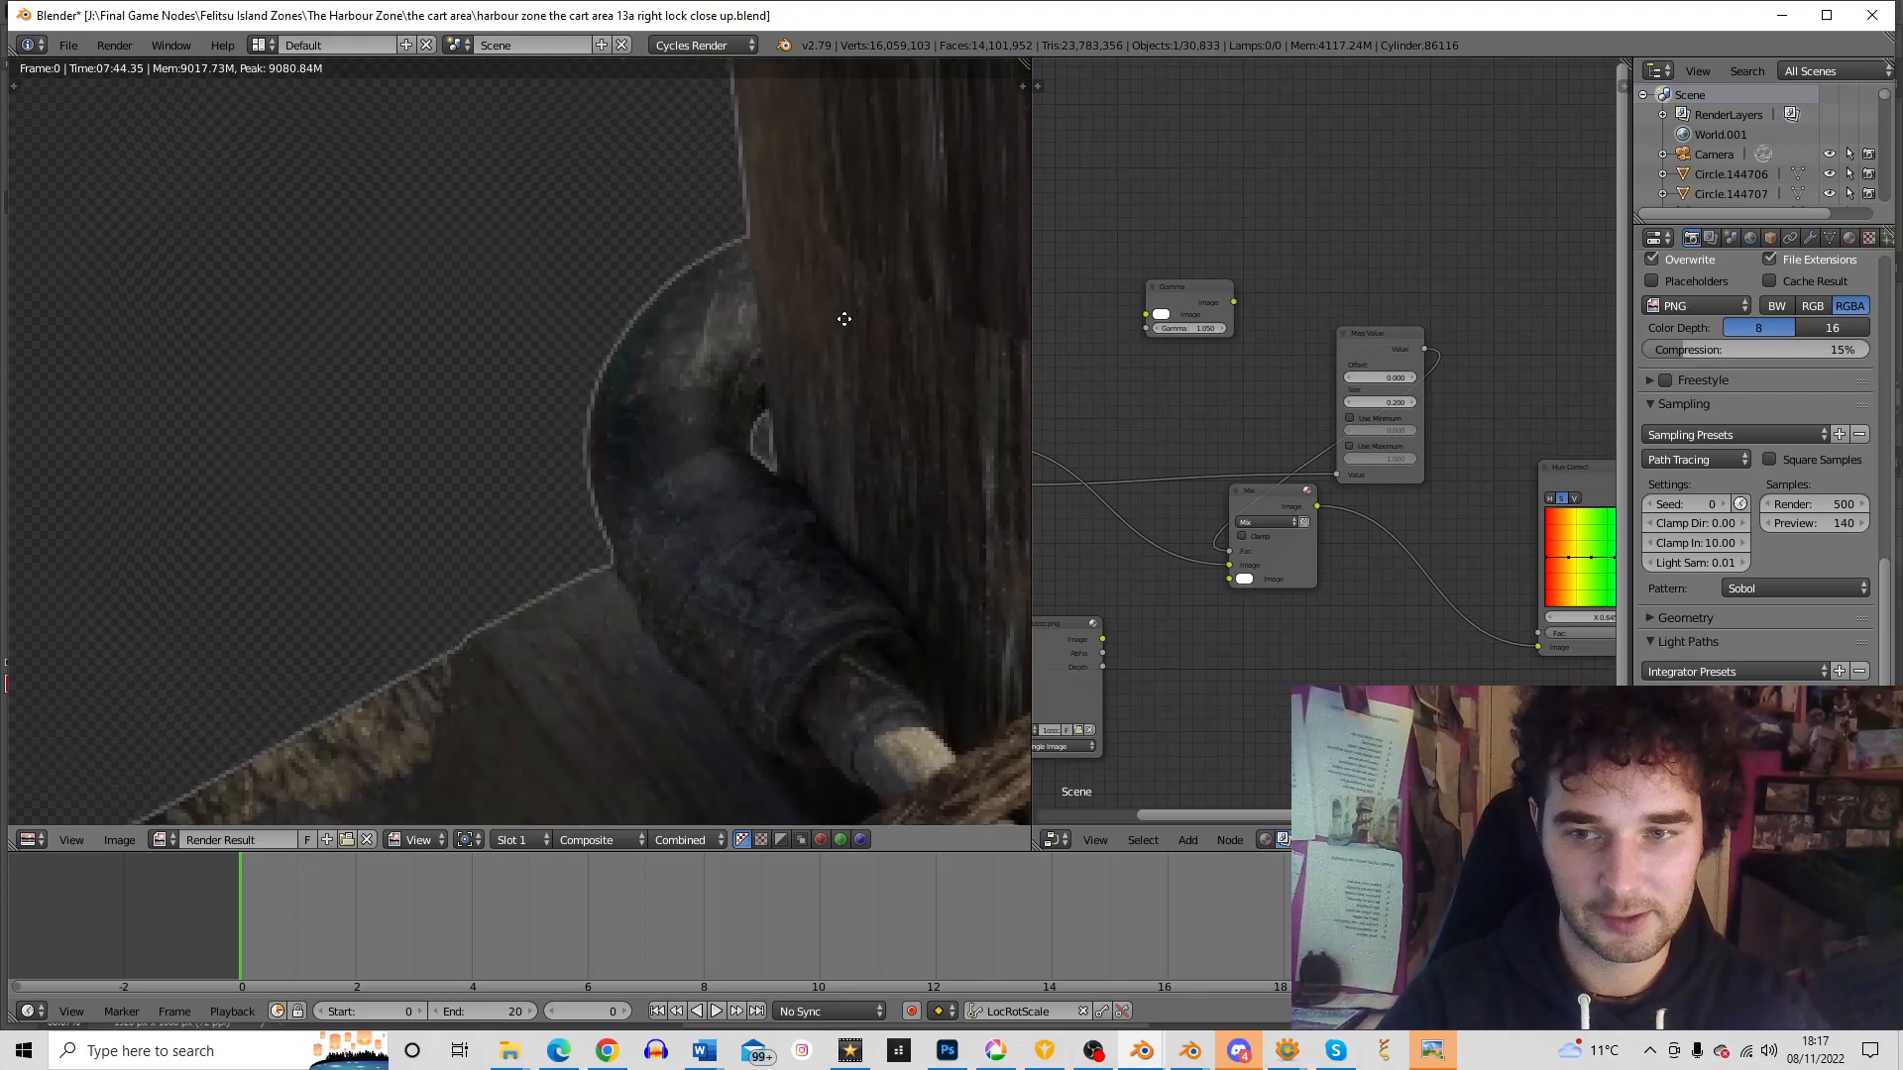
scroll(741, 332, down, 5)
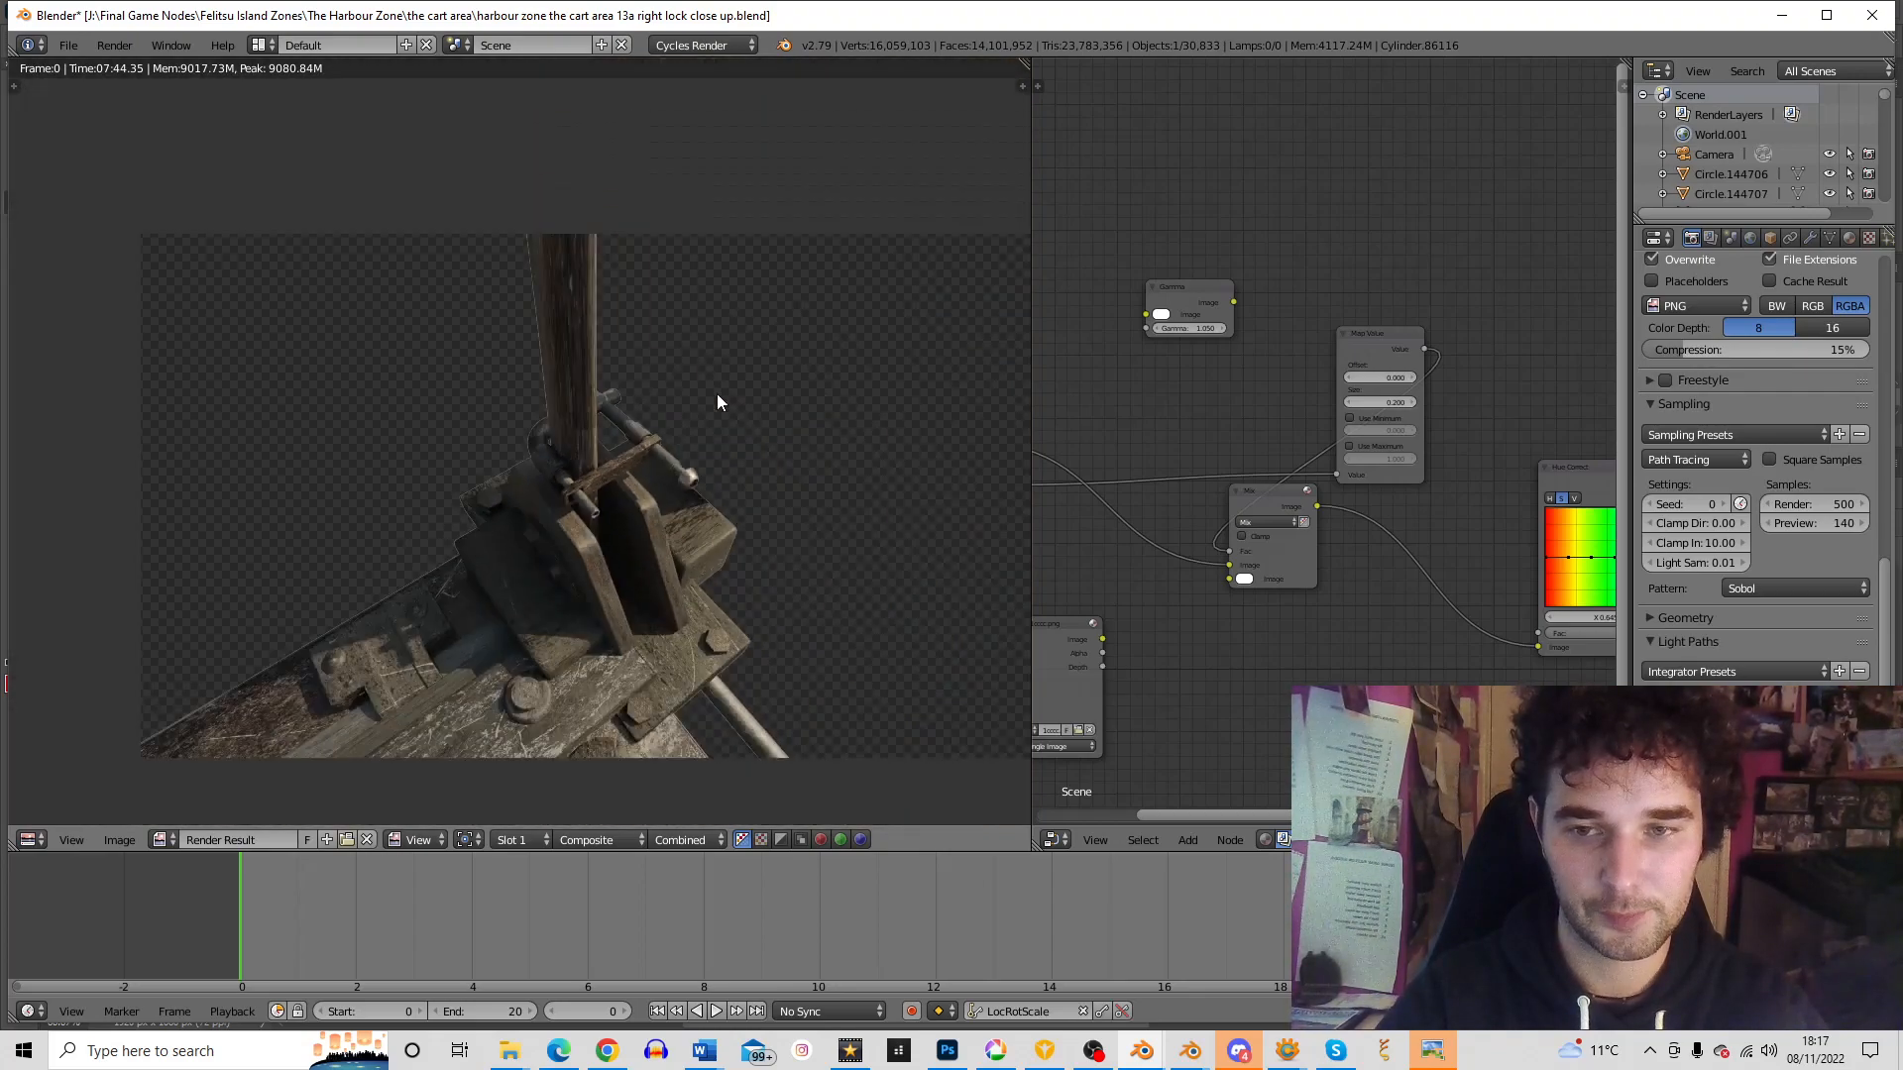
scroll(604, 508, up, 2)
scroll(681, 569, down, 3)
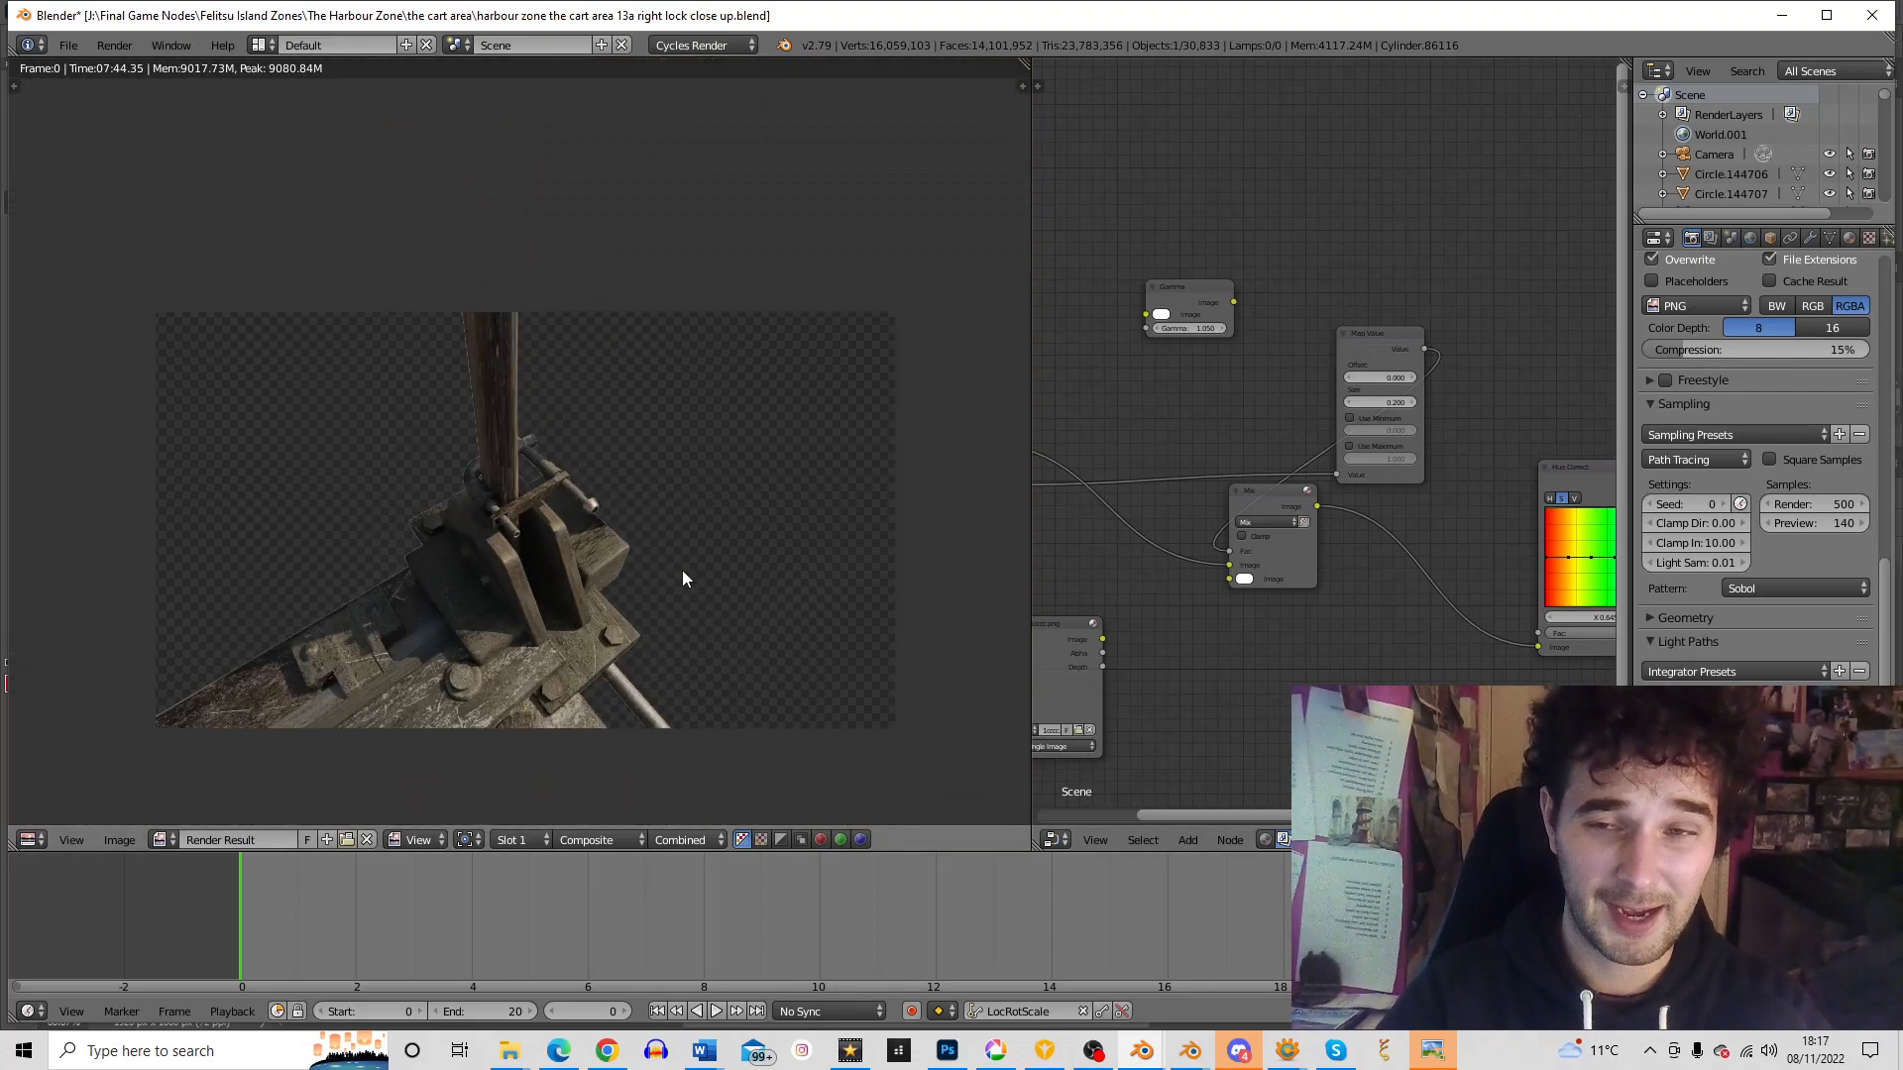
scroll(1316, 611, down, 2)
Bypass the Mix node by rerouting its incoming image link straight into the Hue Correct node, and inspect the pole's edges in the render
scroll(1258, 589, down, 1)
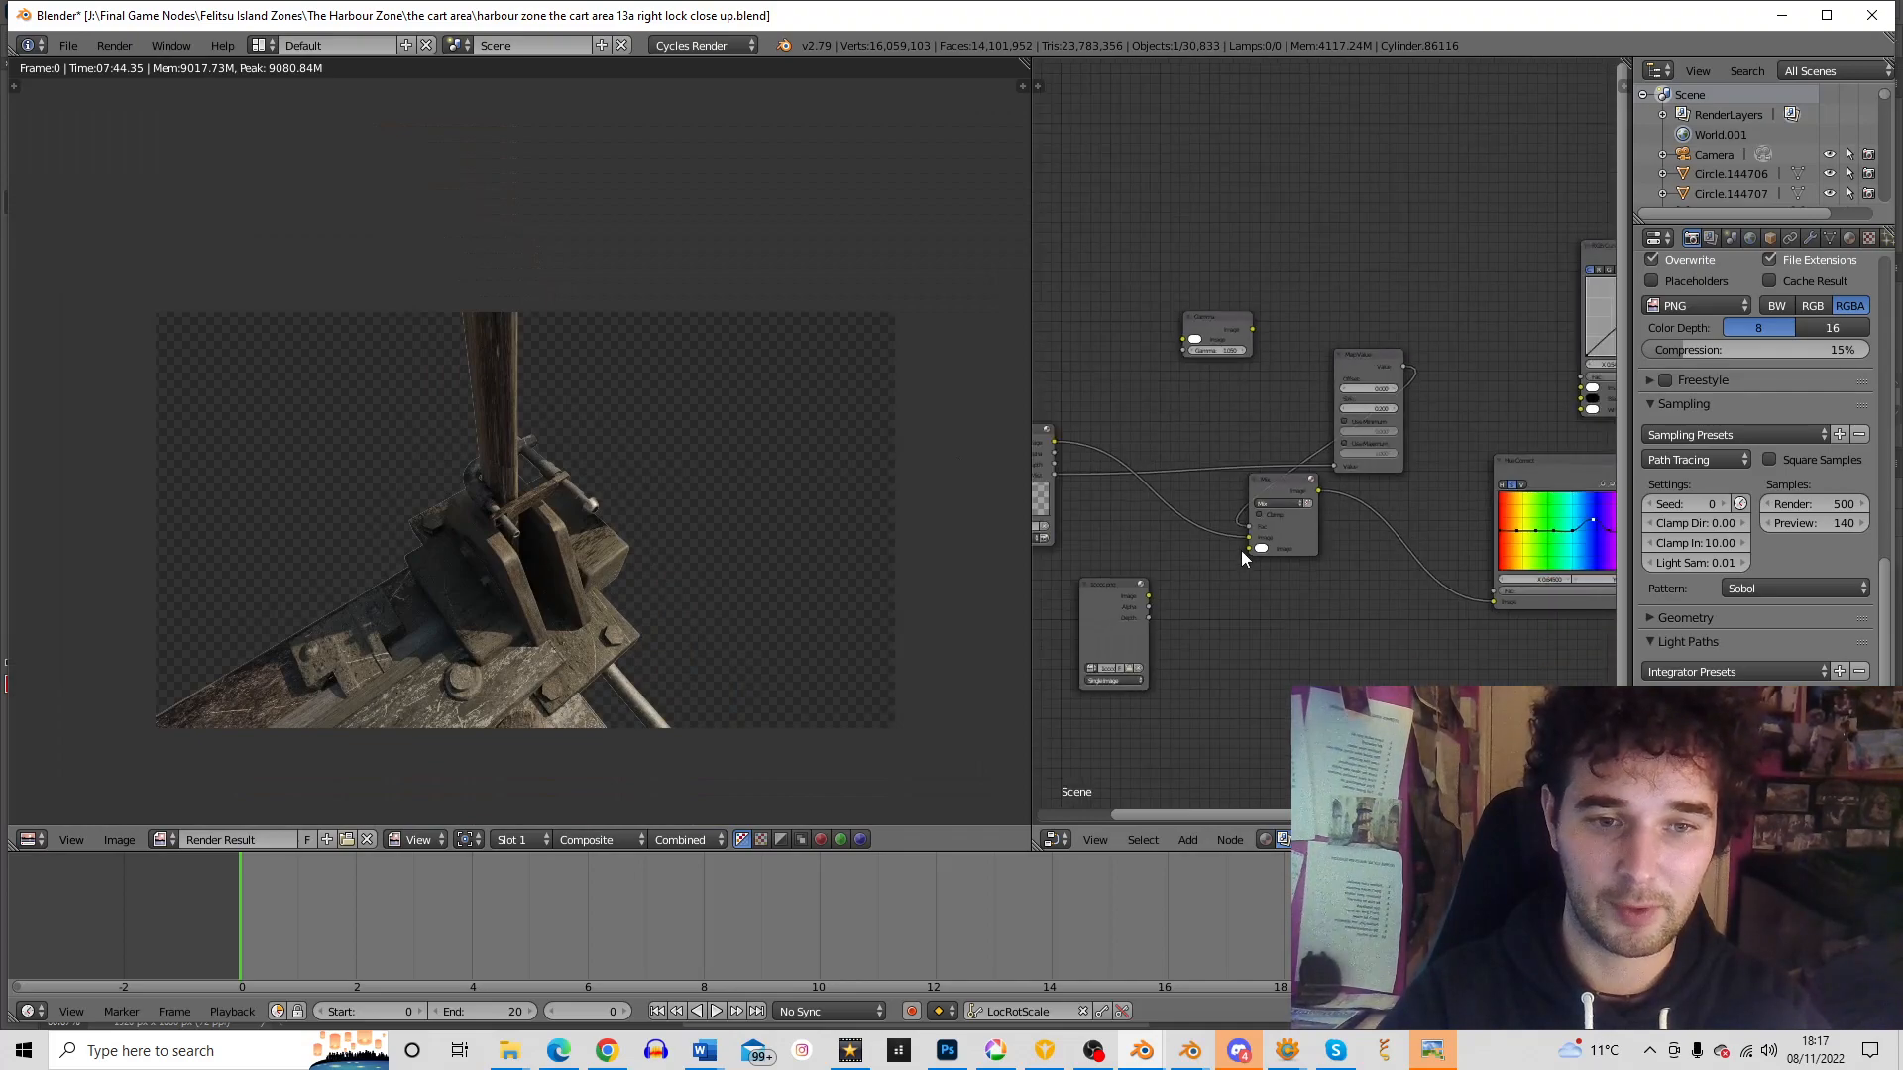
drag(1249, 537, 1502, 605)
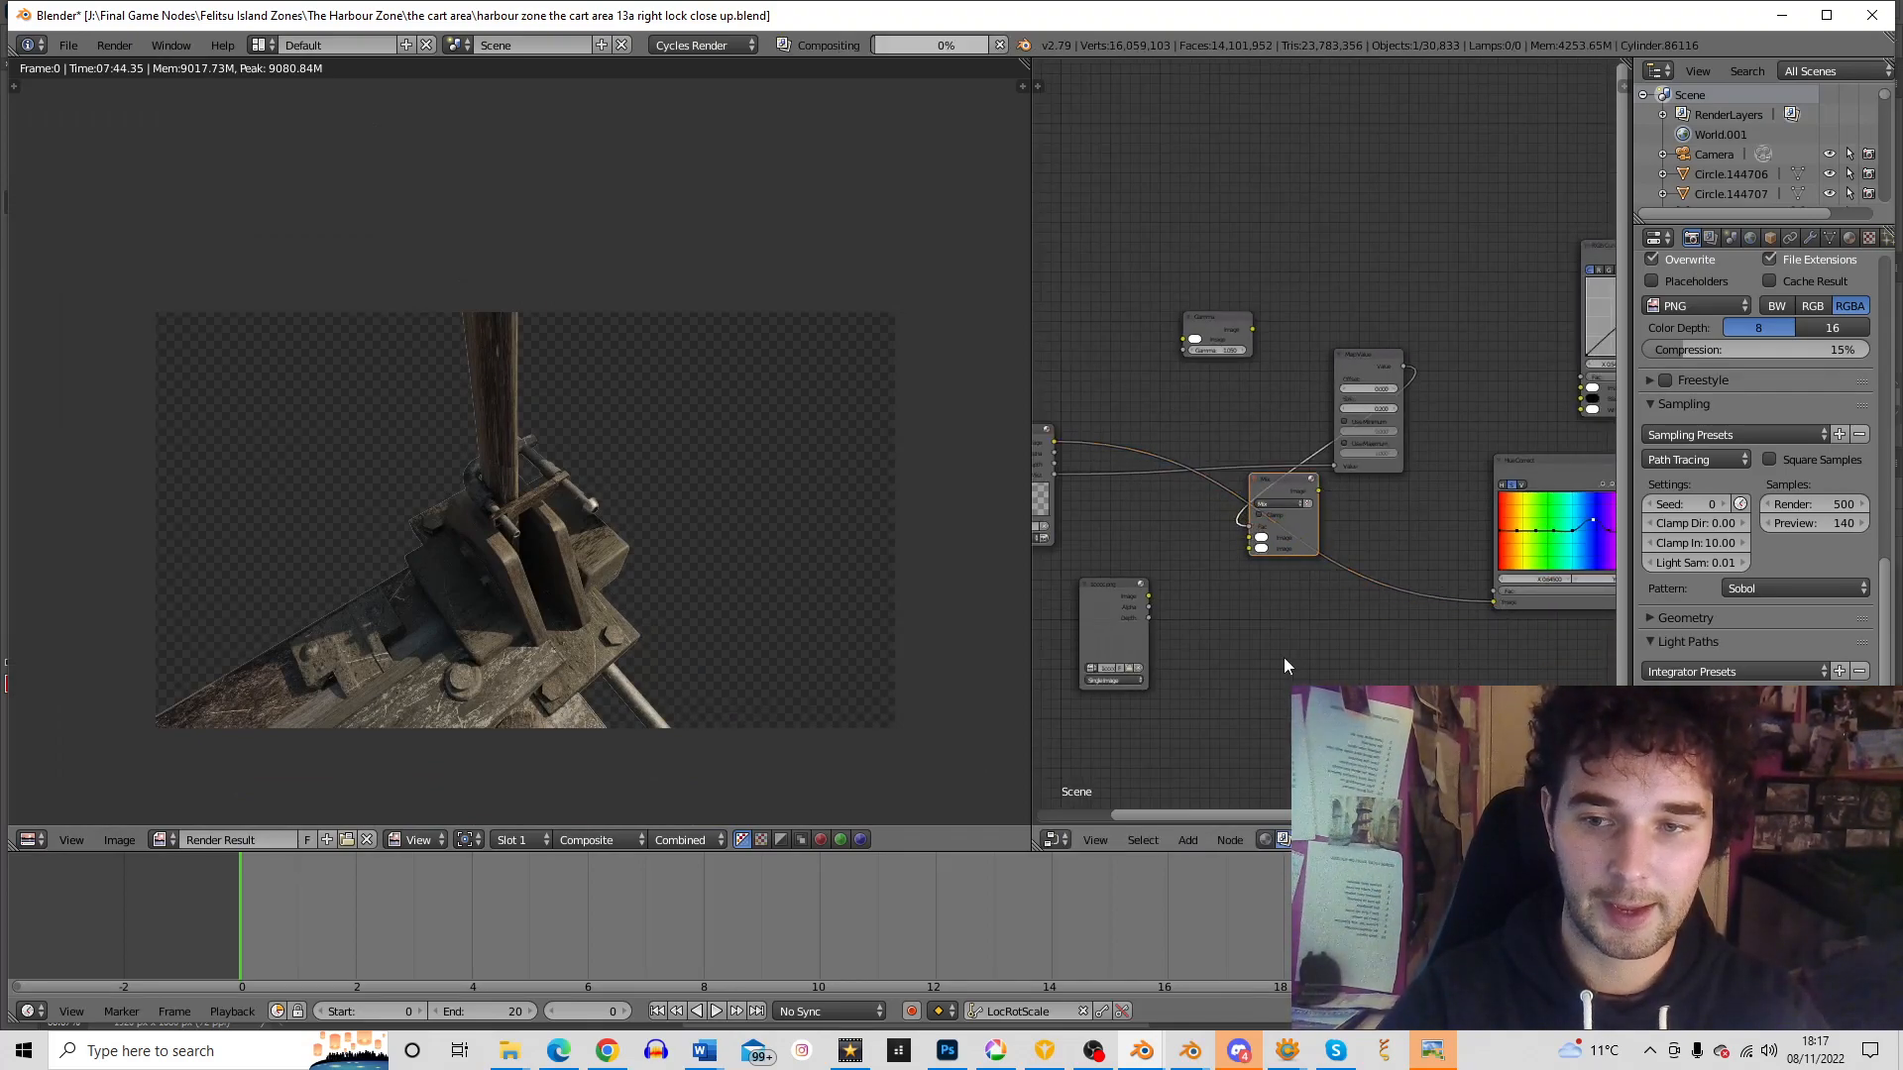
scroll(634, 576, up, 5)
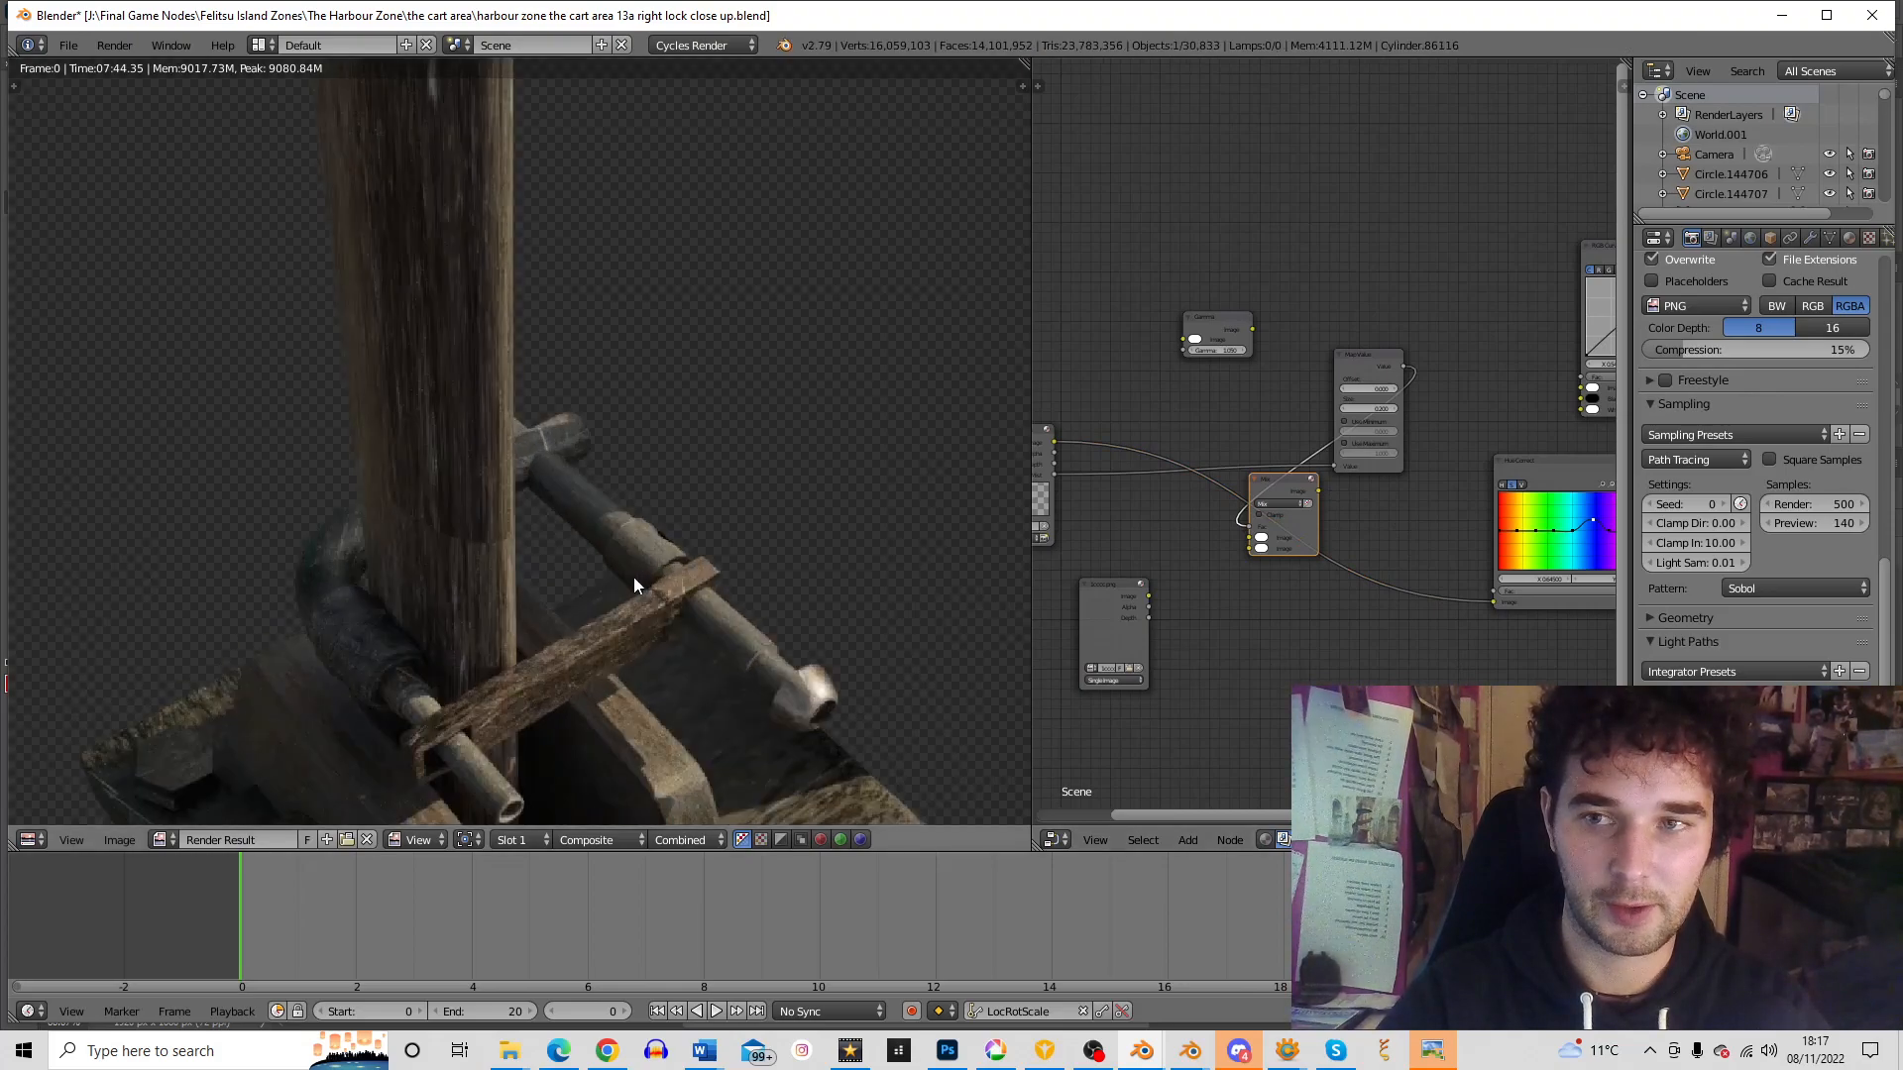
scroll(633, 577, down, 5)
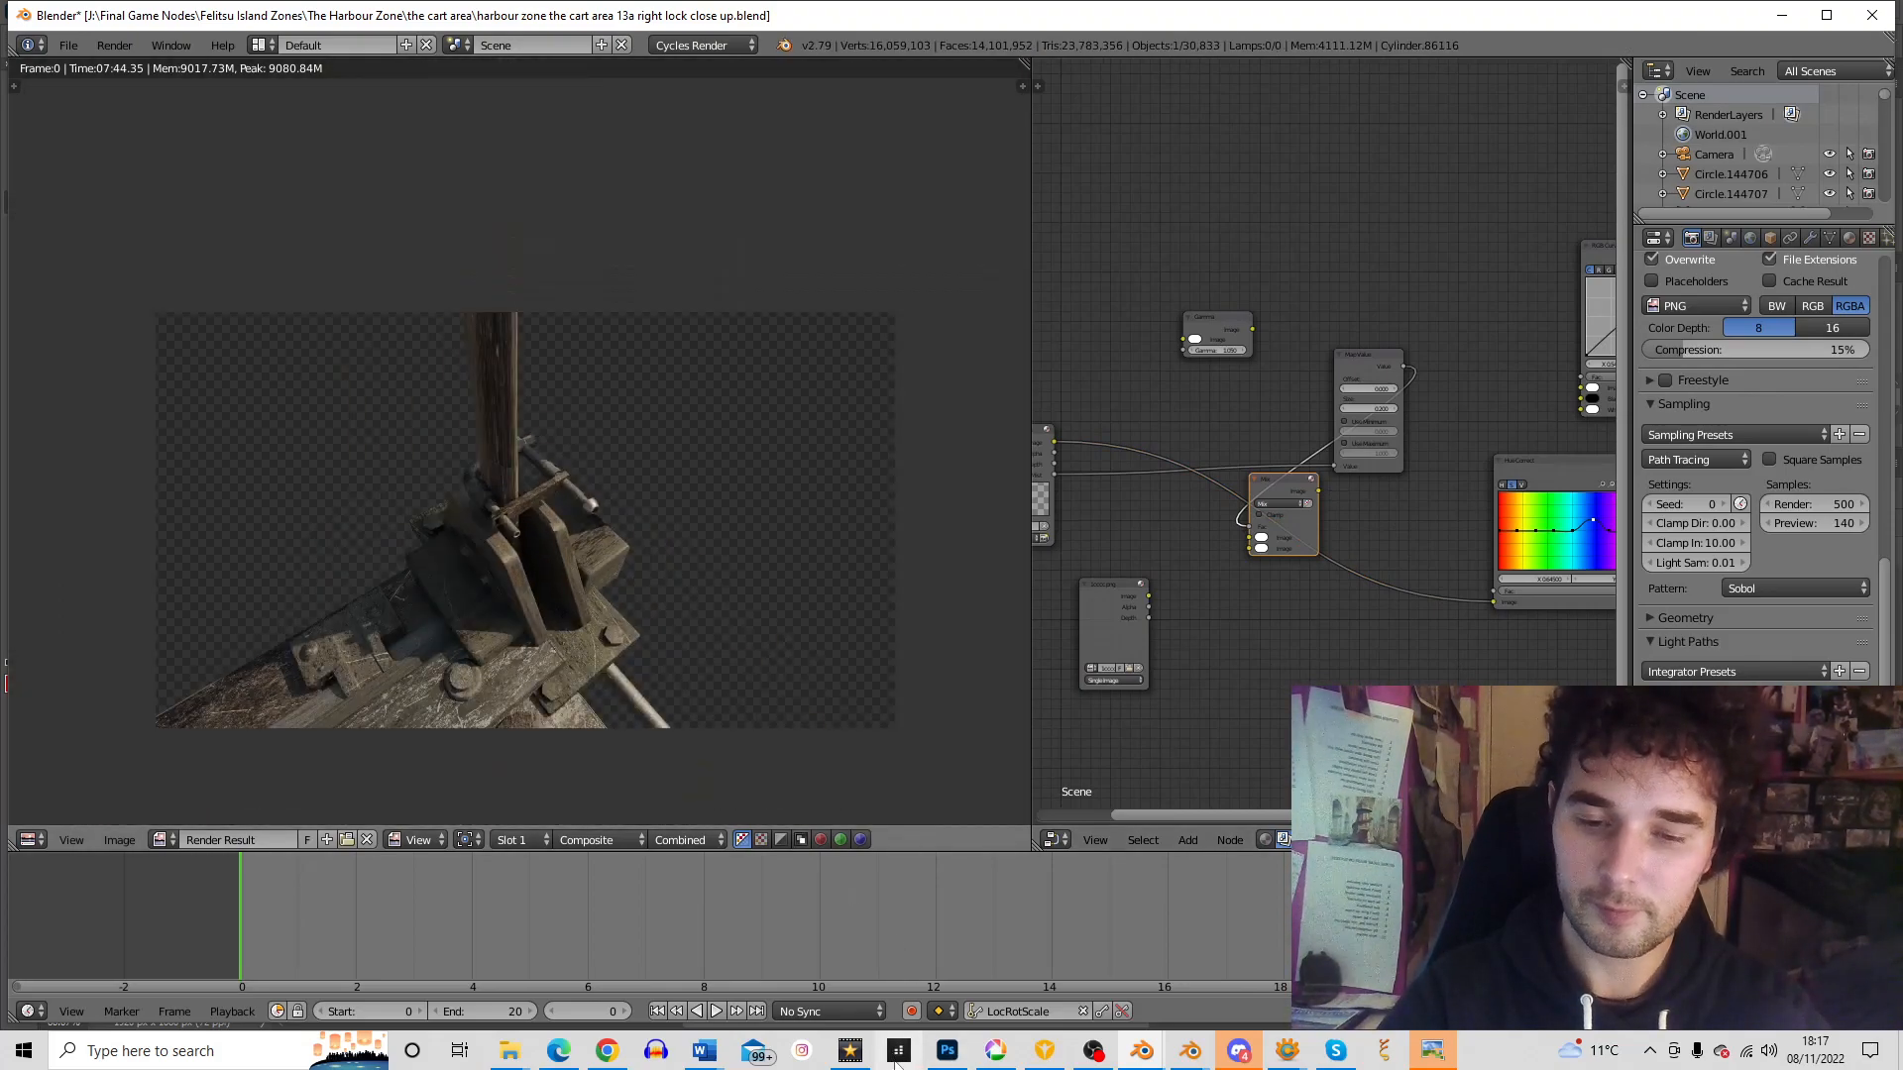
Switch to Photoshop and open the Harbour Zone Cart Area 13a left lock close up Only Lock.png render
click(948, 1052)
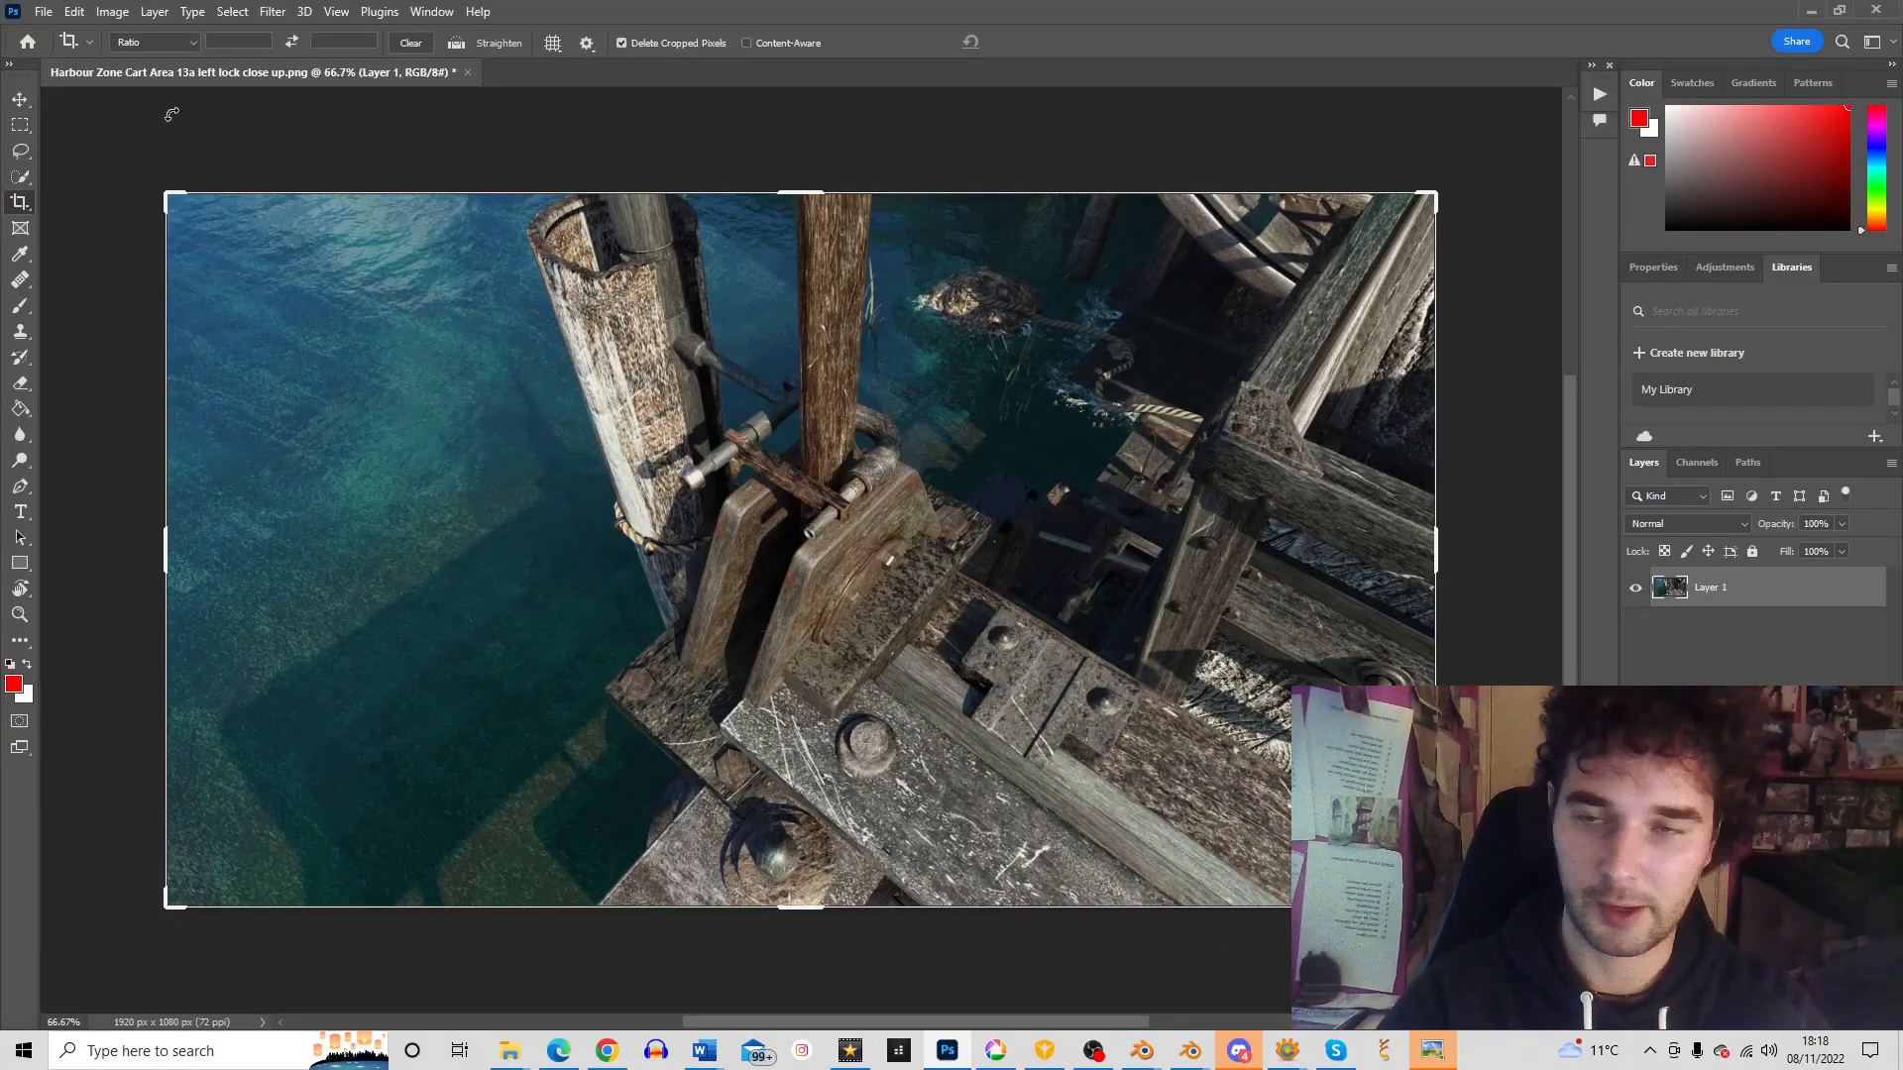
click(44, 12)
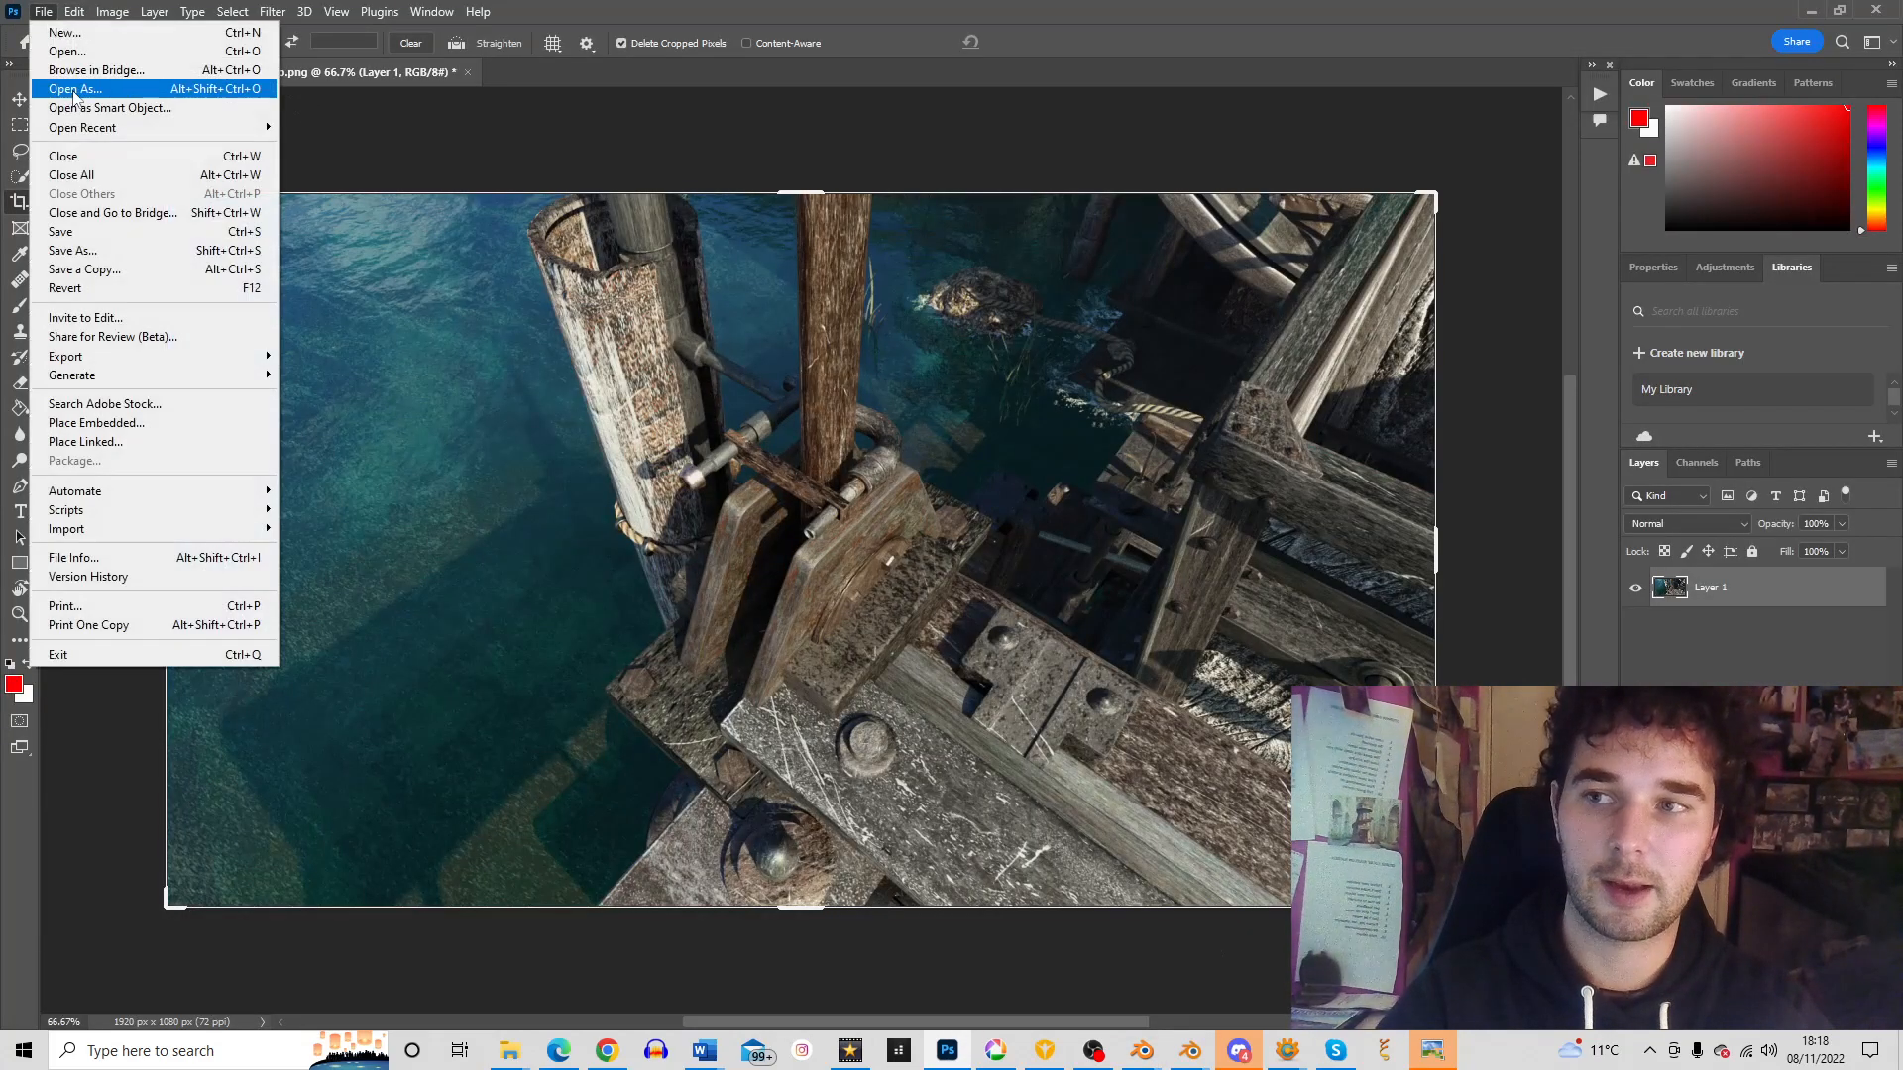
click(60, 51)
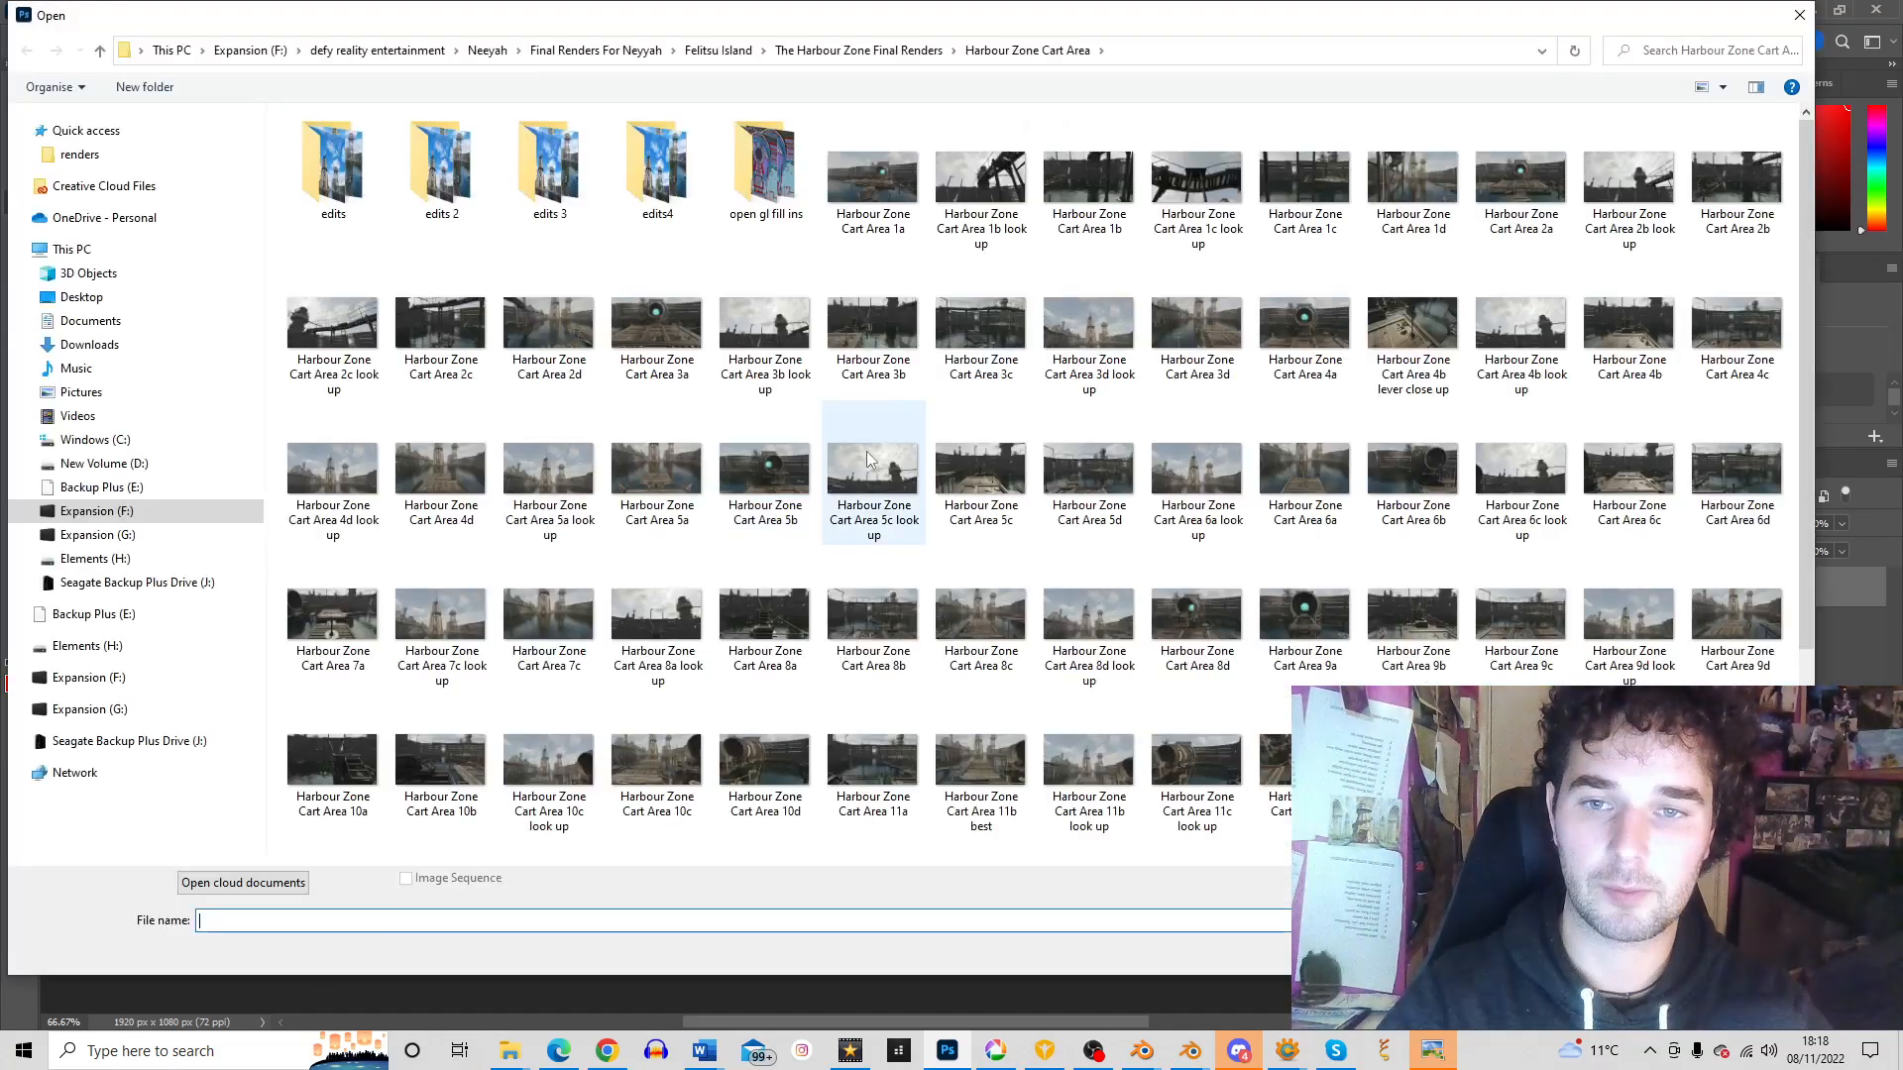
scroll(1090, 634, down, 3)
double_click(665, 645)
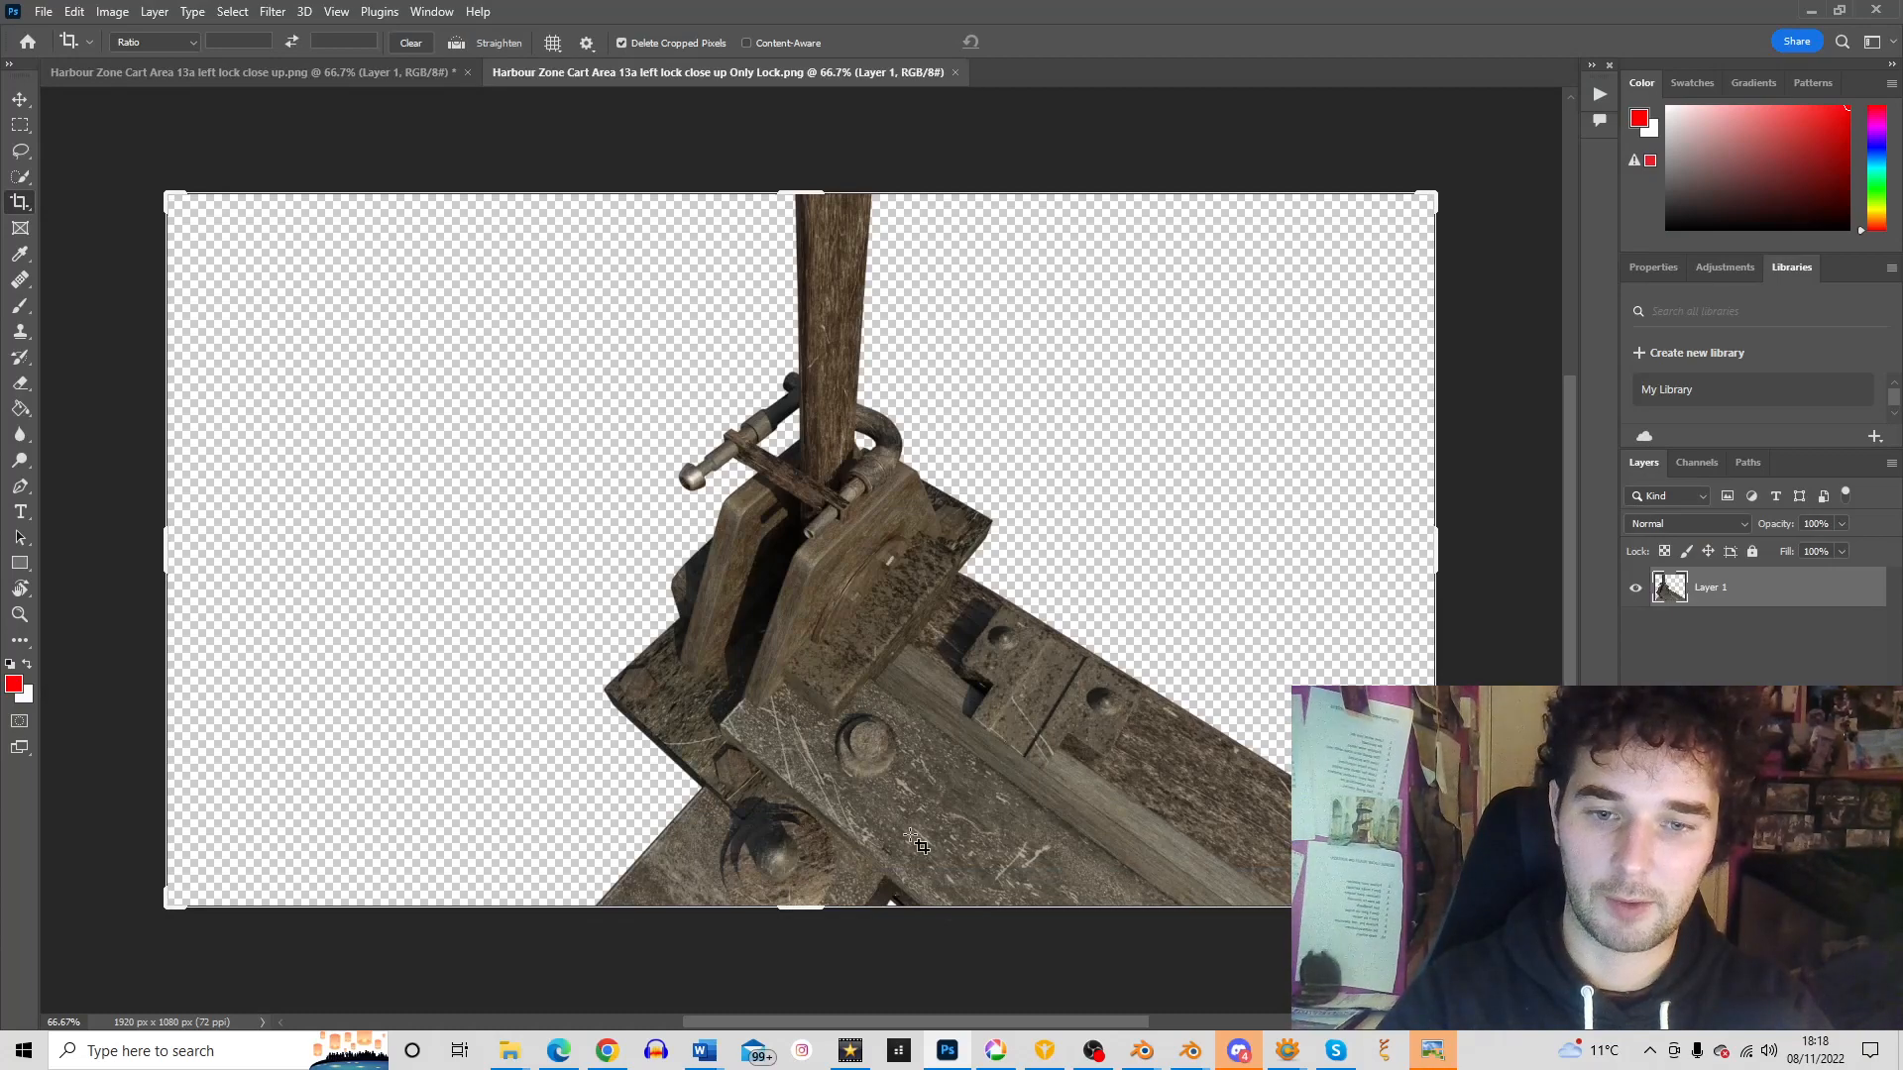
Run the Felitsu Island Exteriors action on the Only Lock image and compare it with the full left lock render
click(1599, 93)
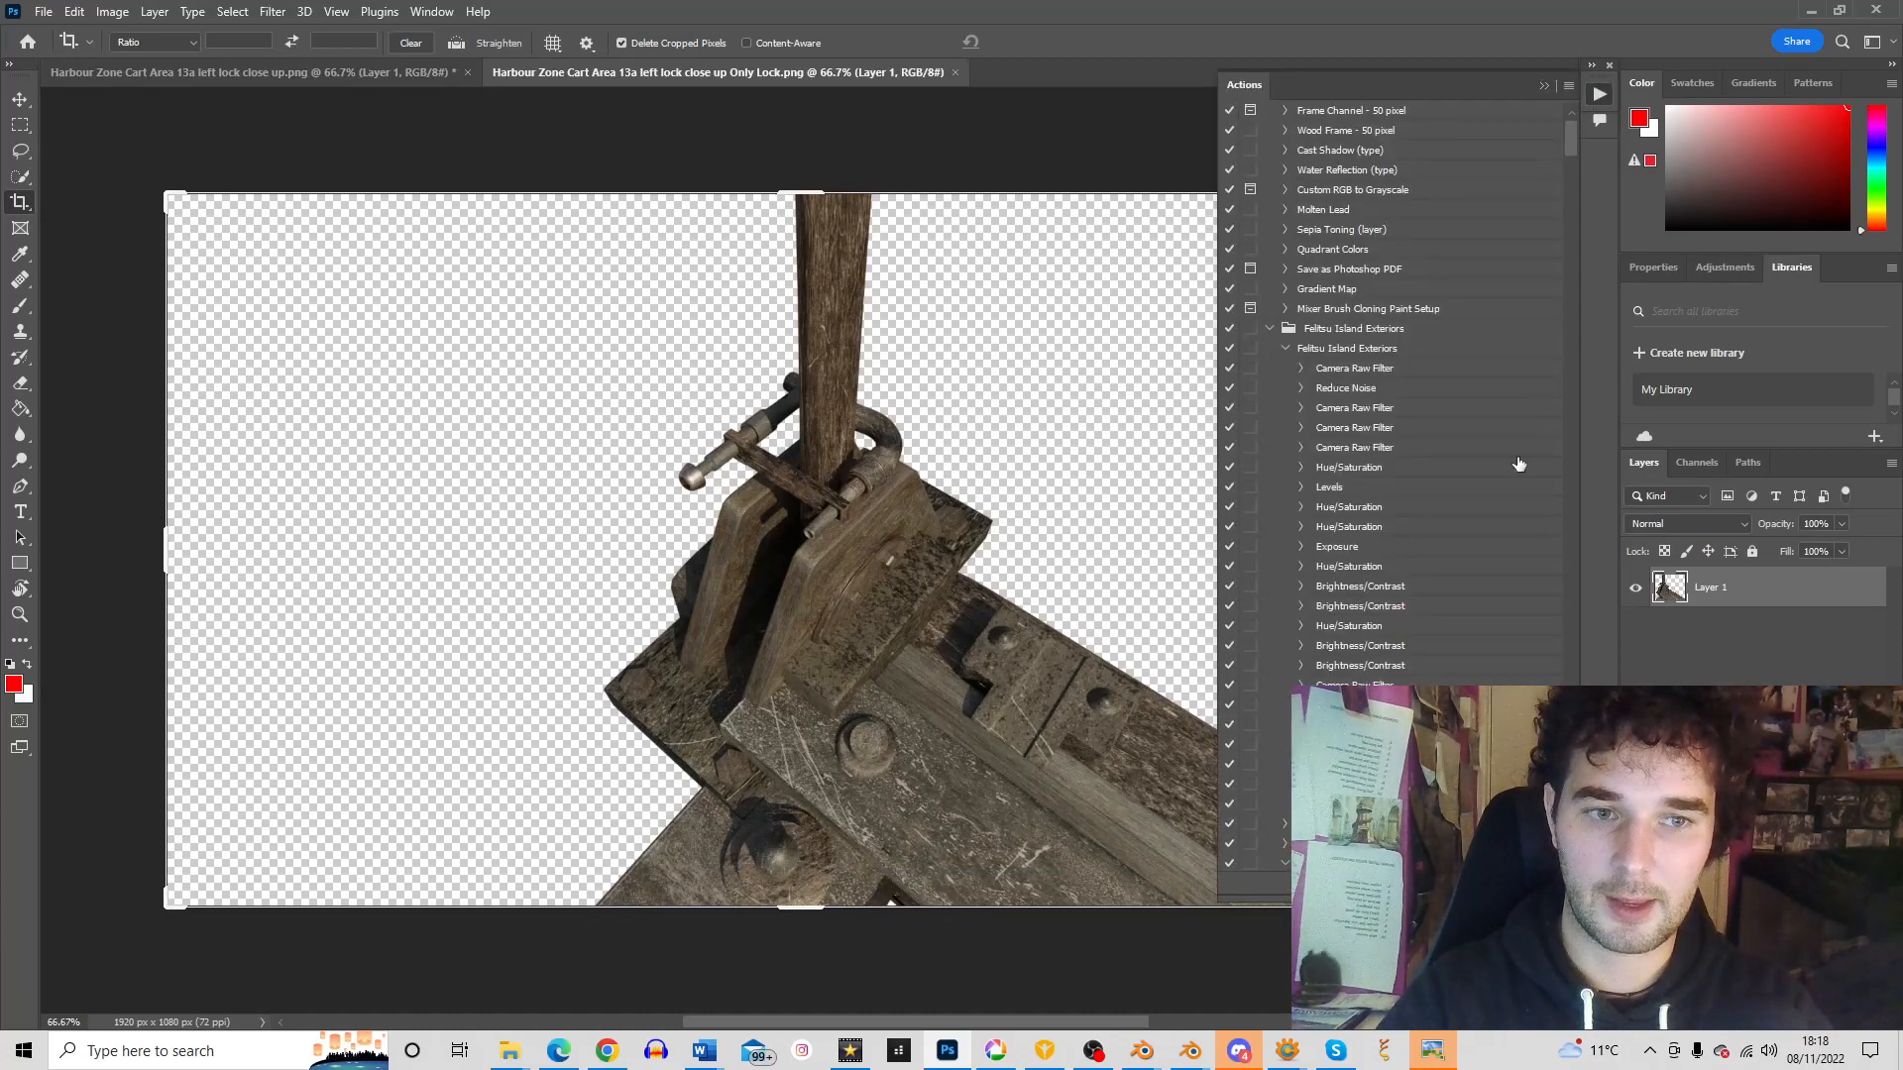
click(1336, 351)
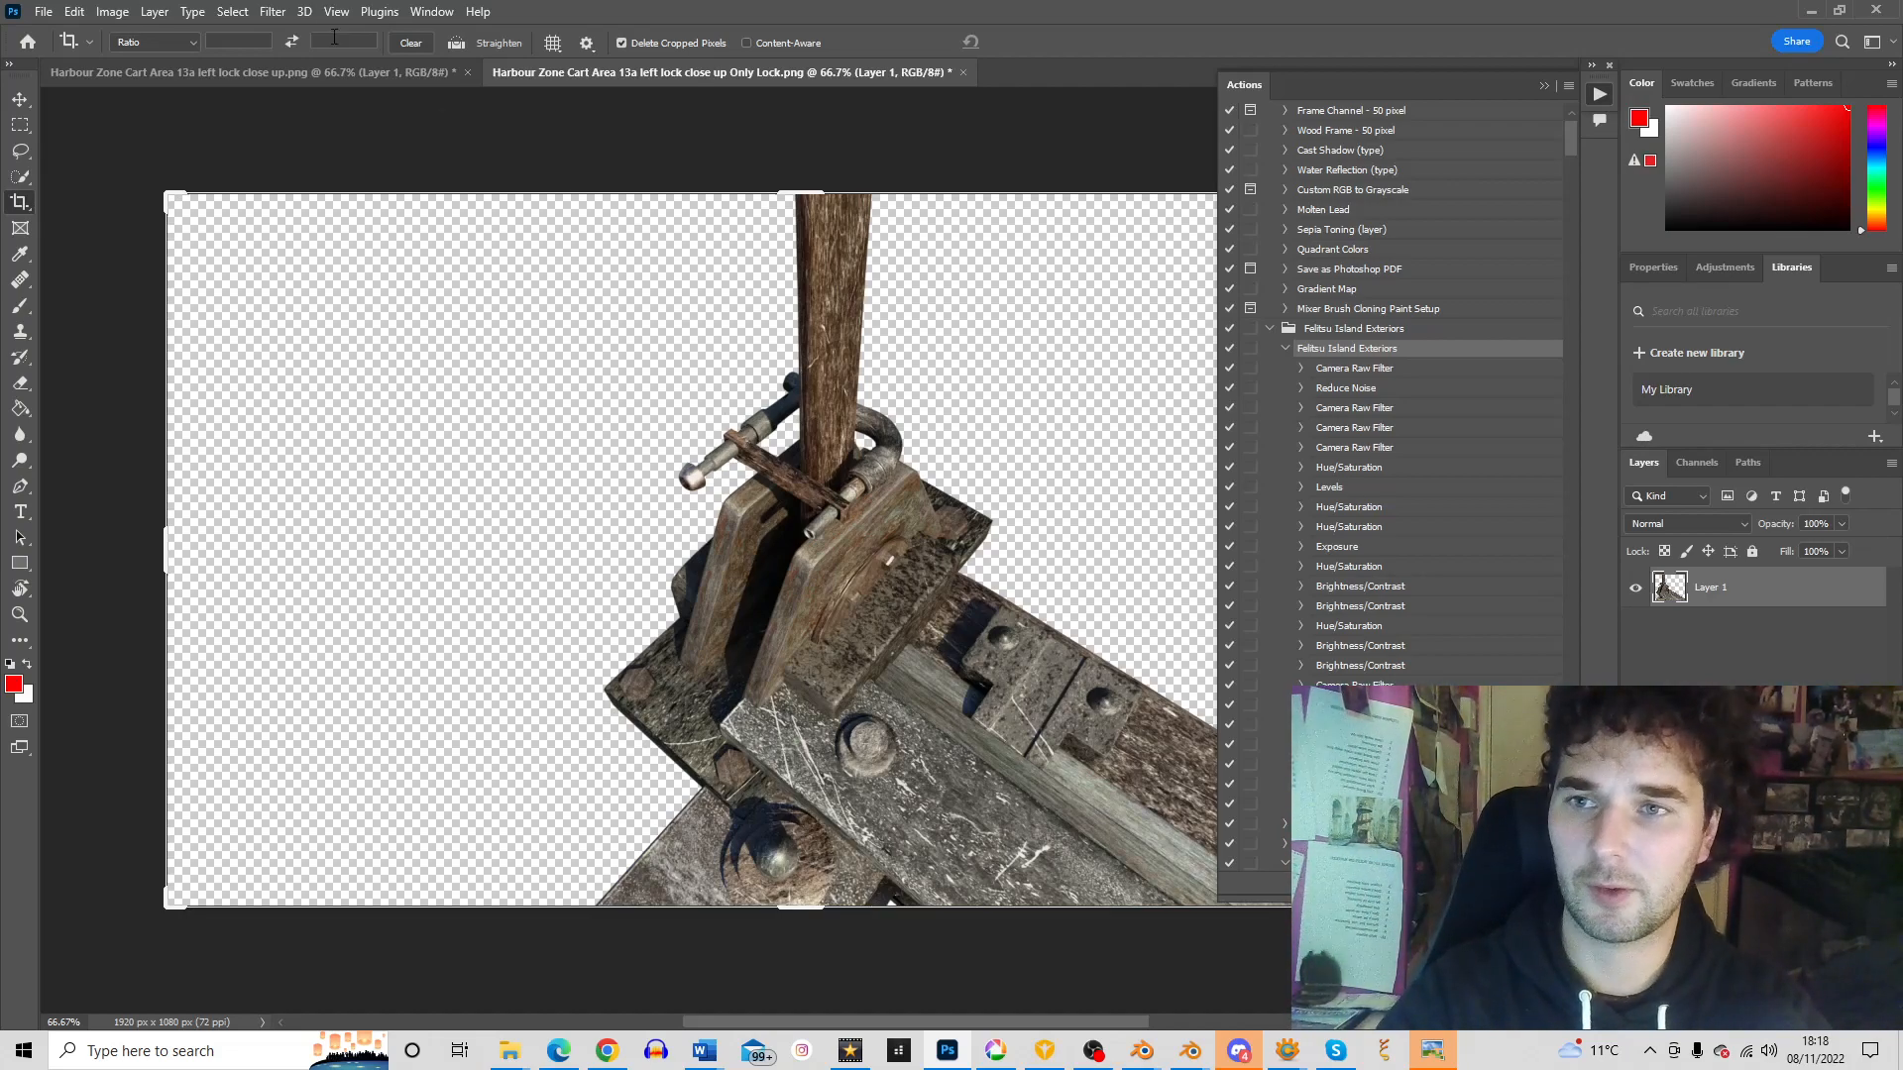
click(334, 71)
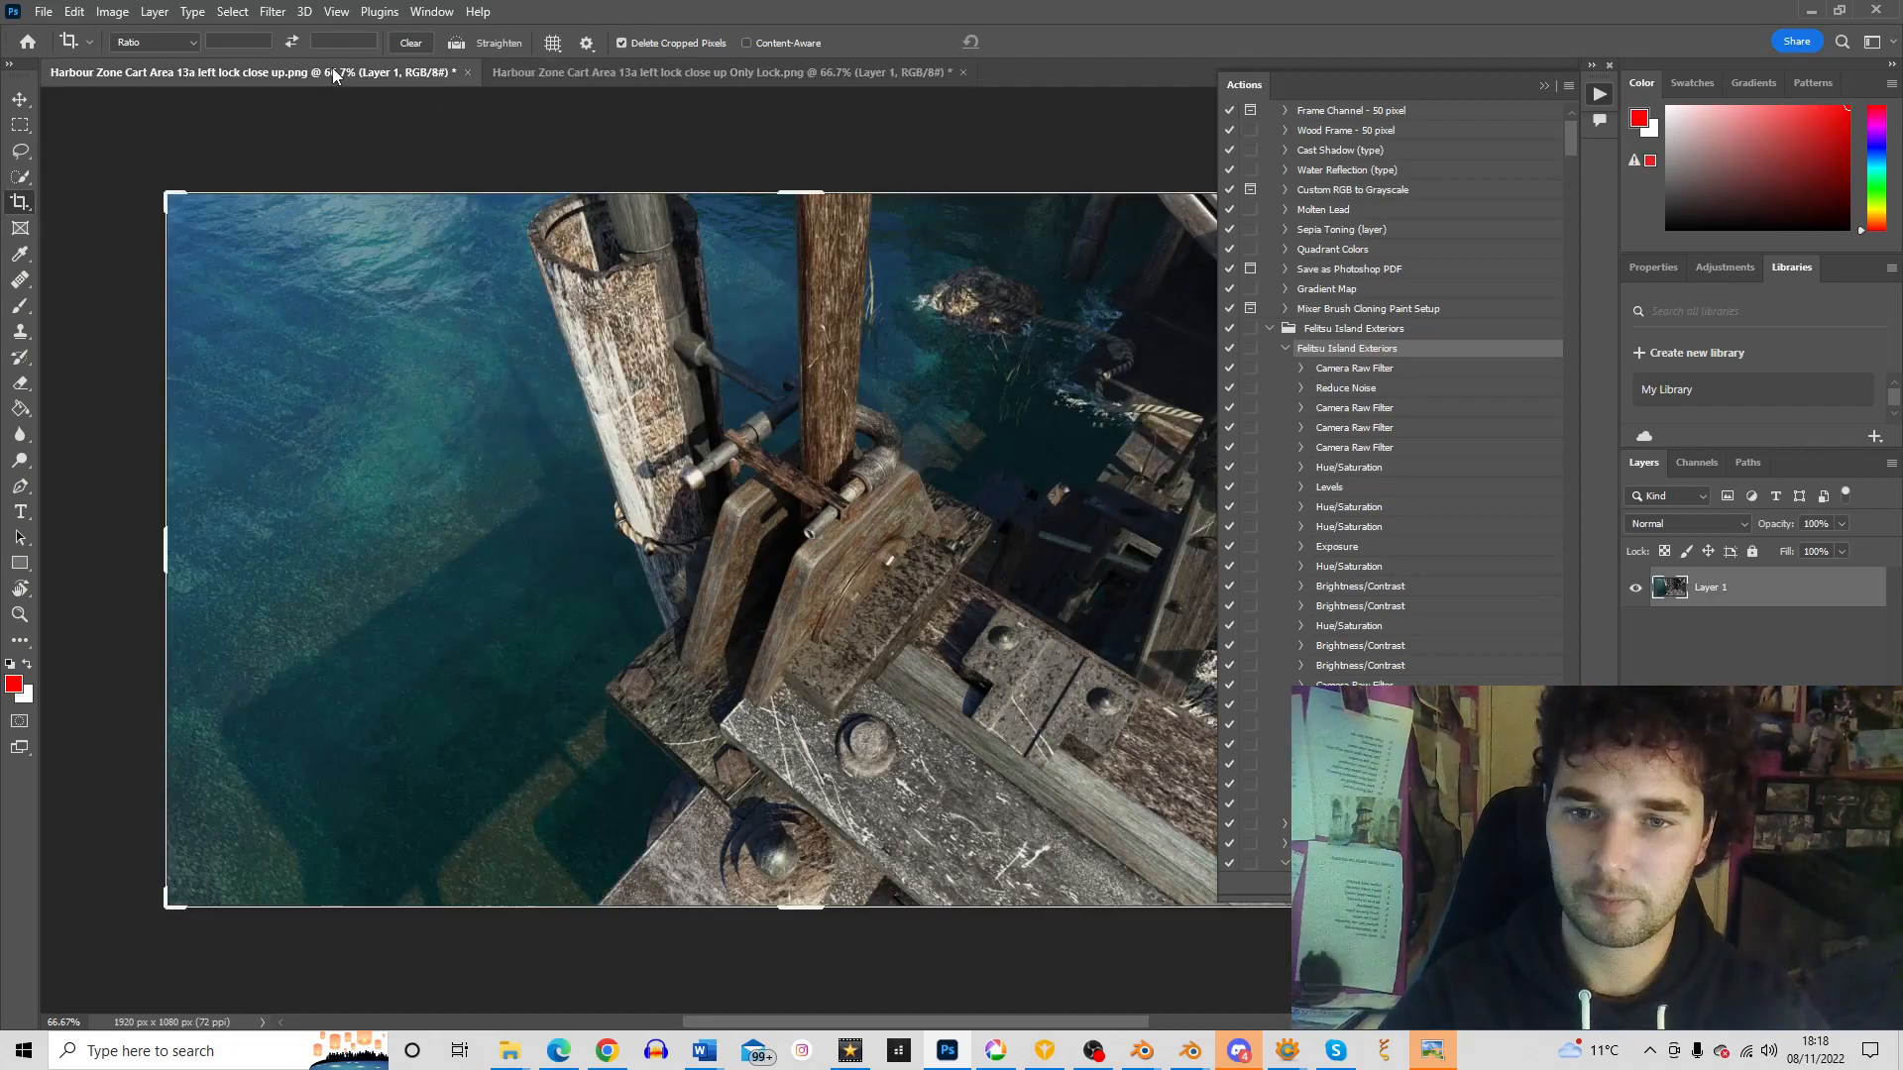
click(613, 71)
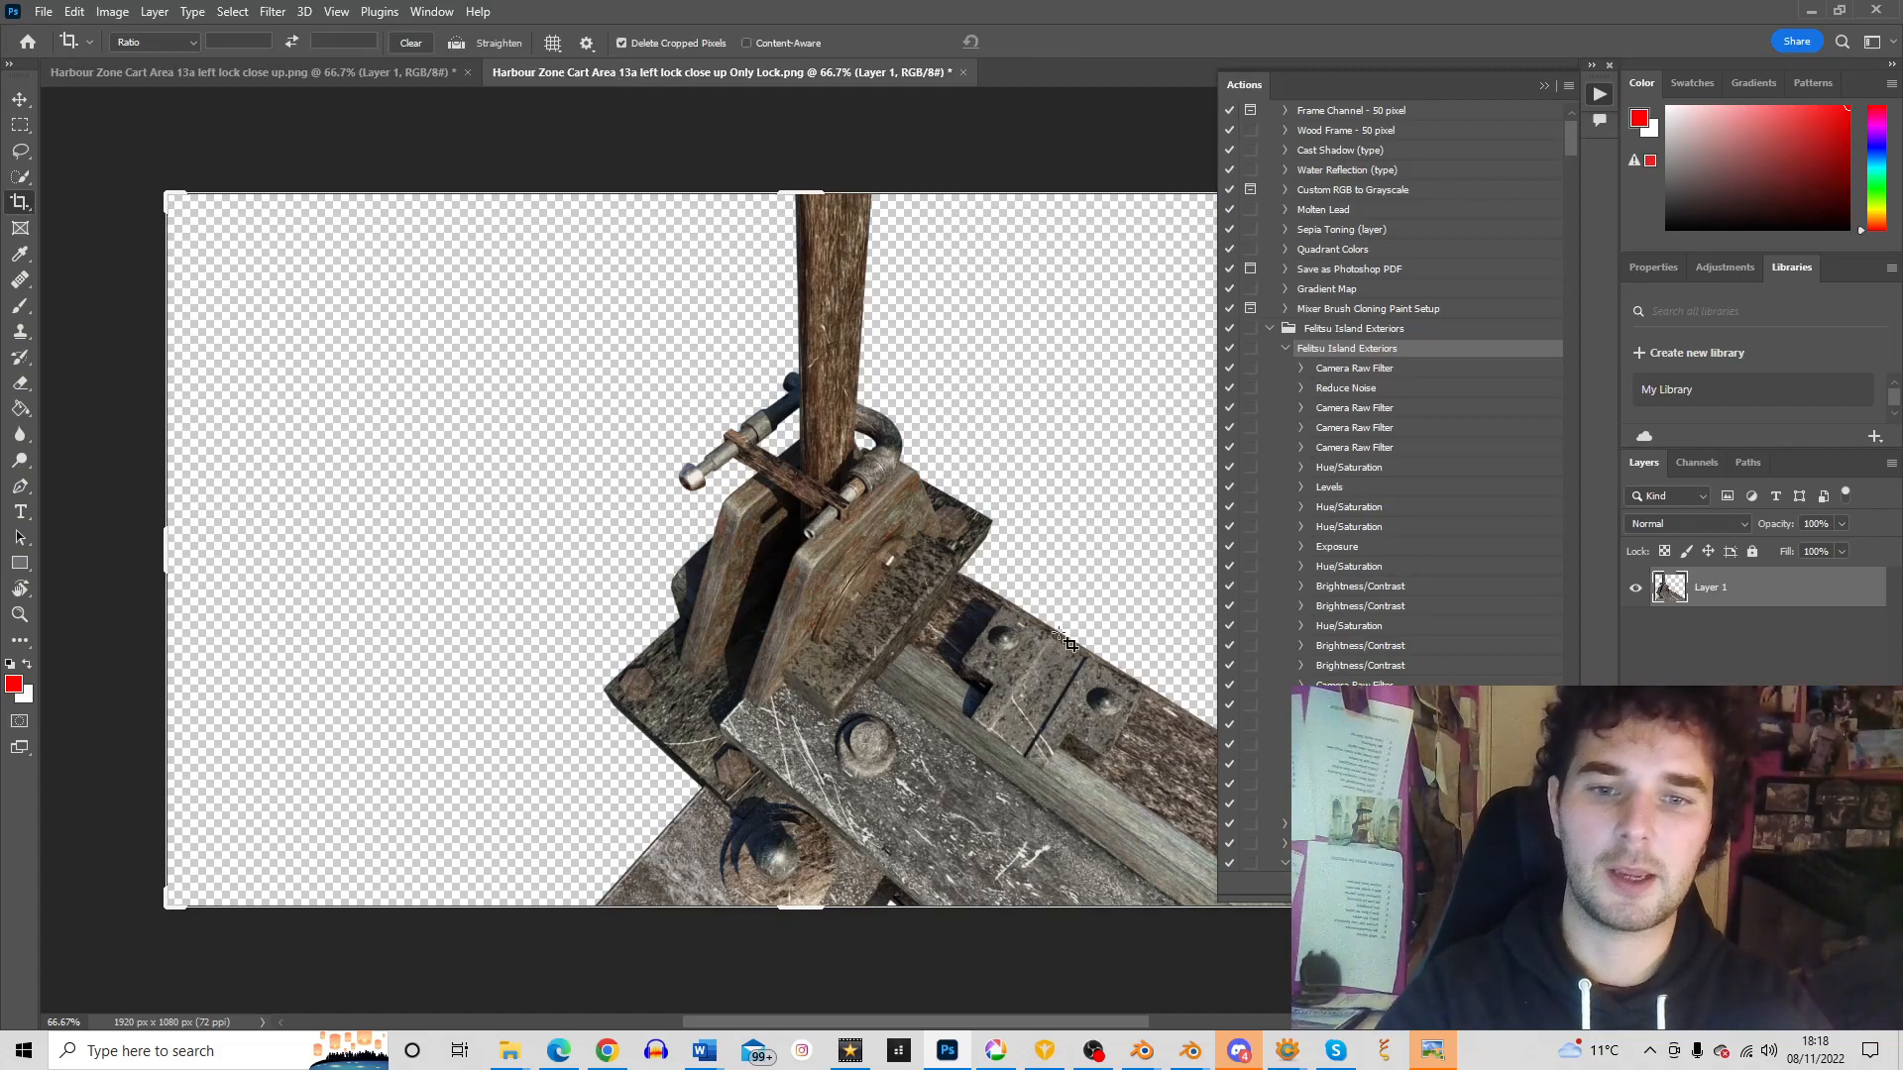
click(1599, 96)
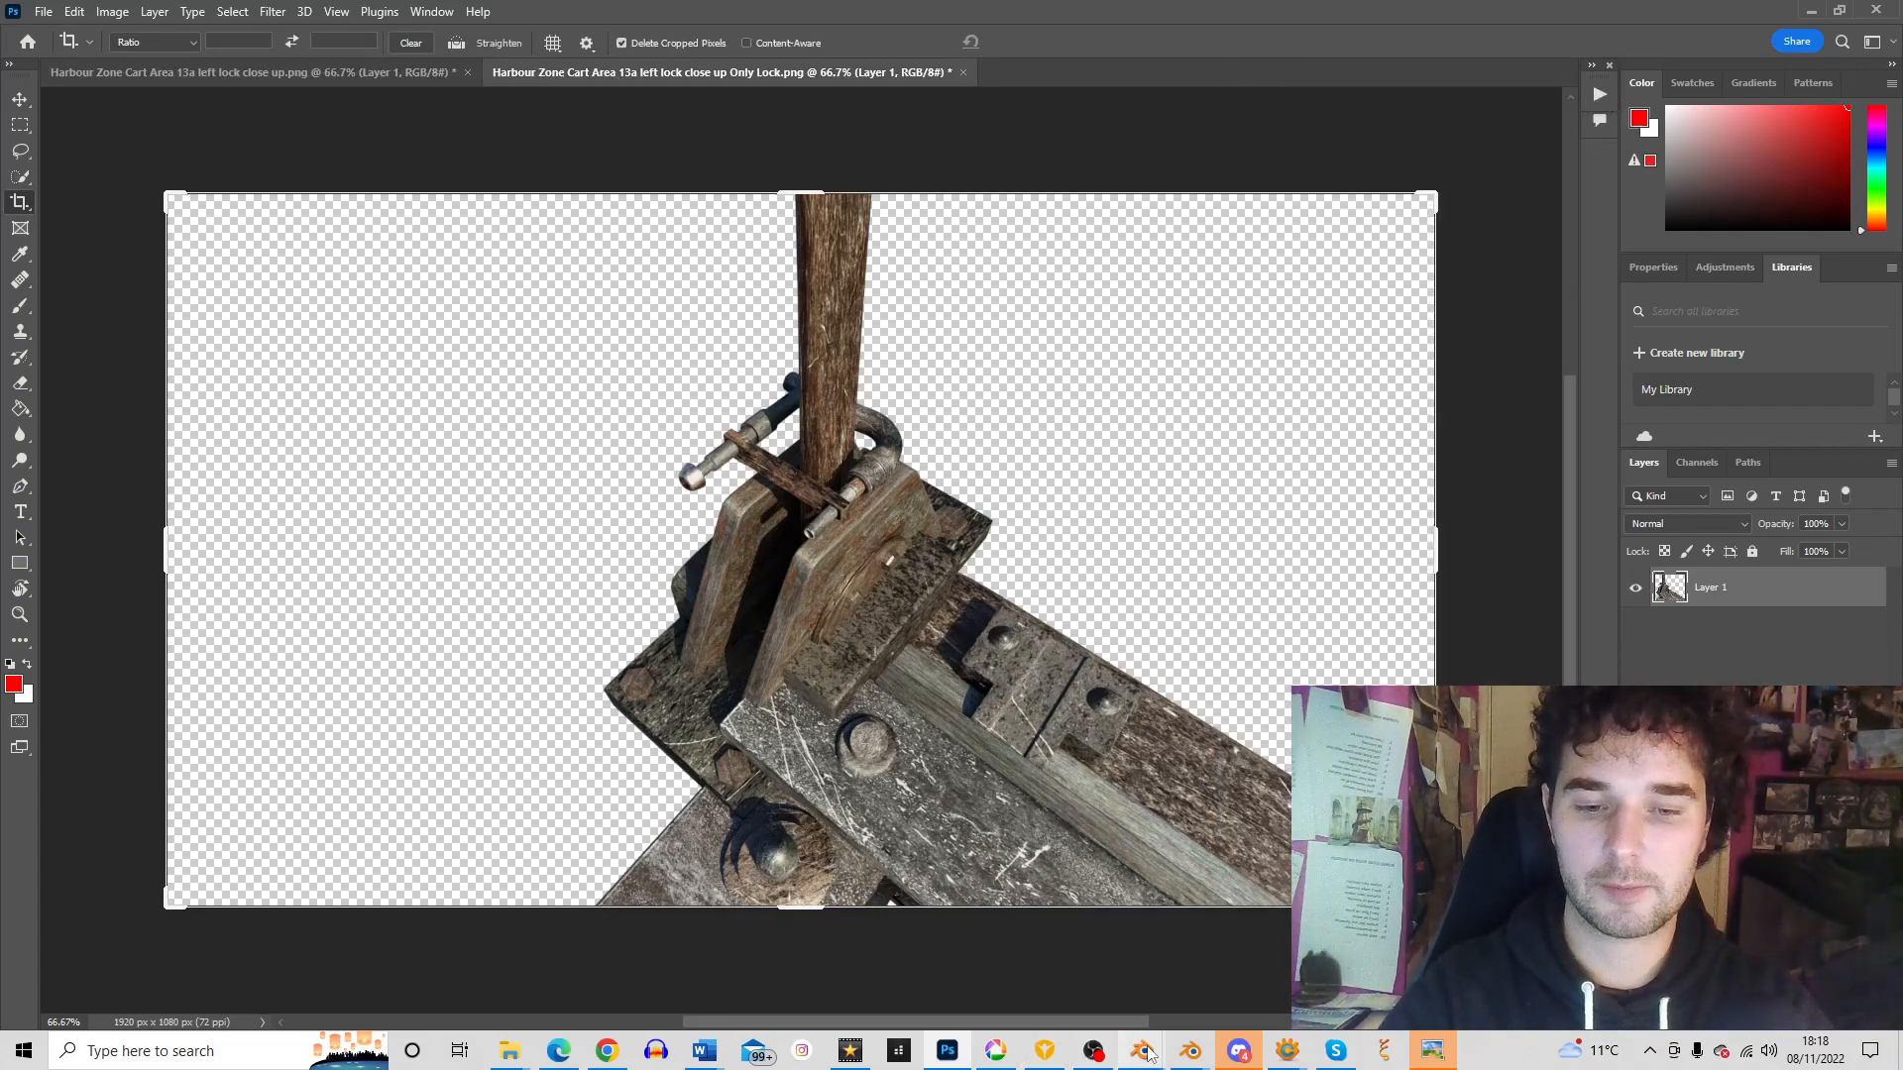
Switch to the Blender window with the cart area 13a right lock scene and inspect its render layer settings
mouse_move(1141, 1051)
click(1038, 933)
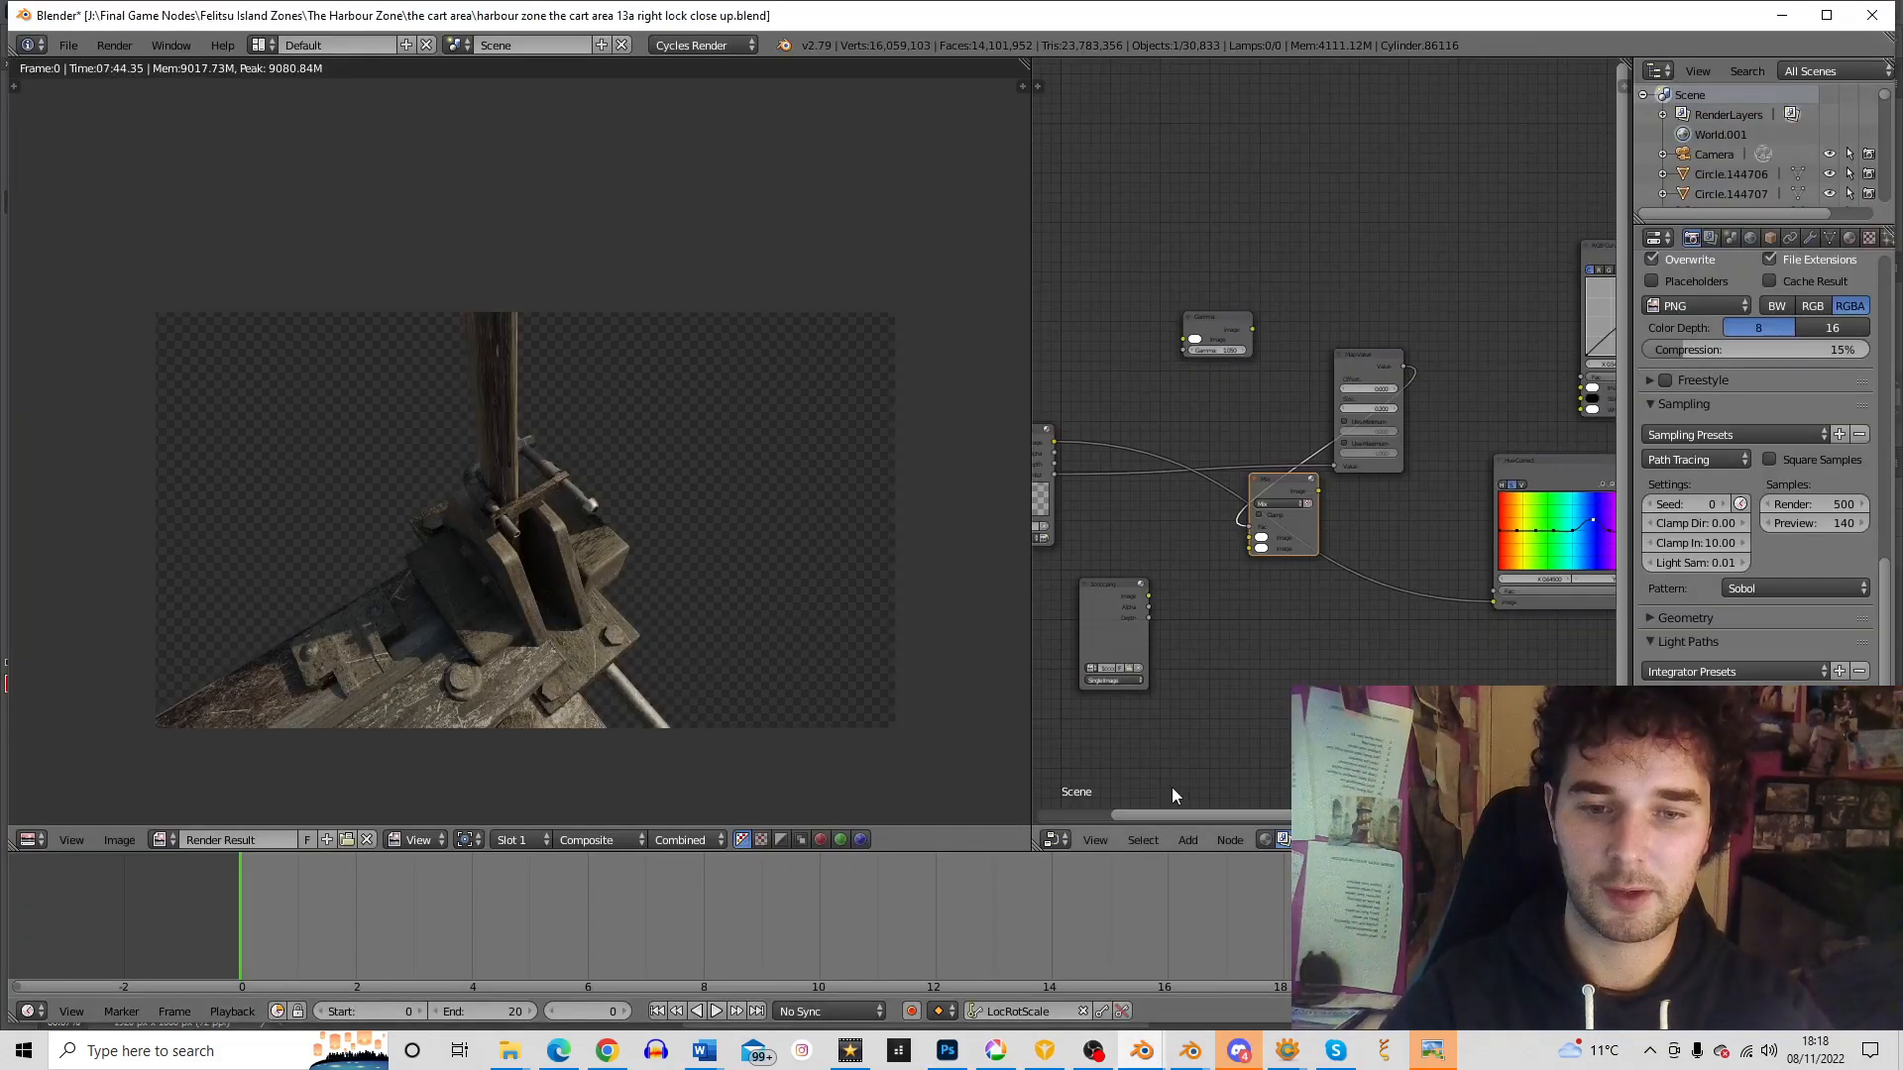
click(1712, 239)
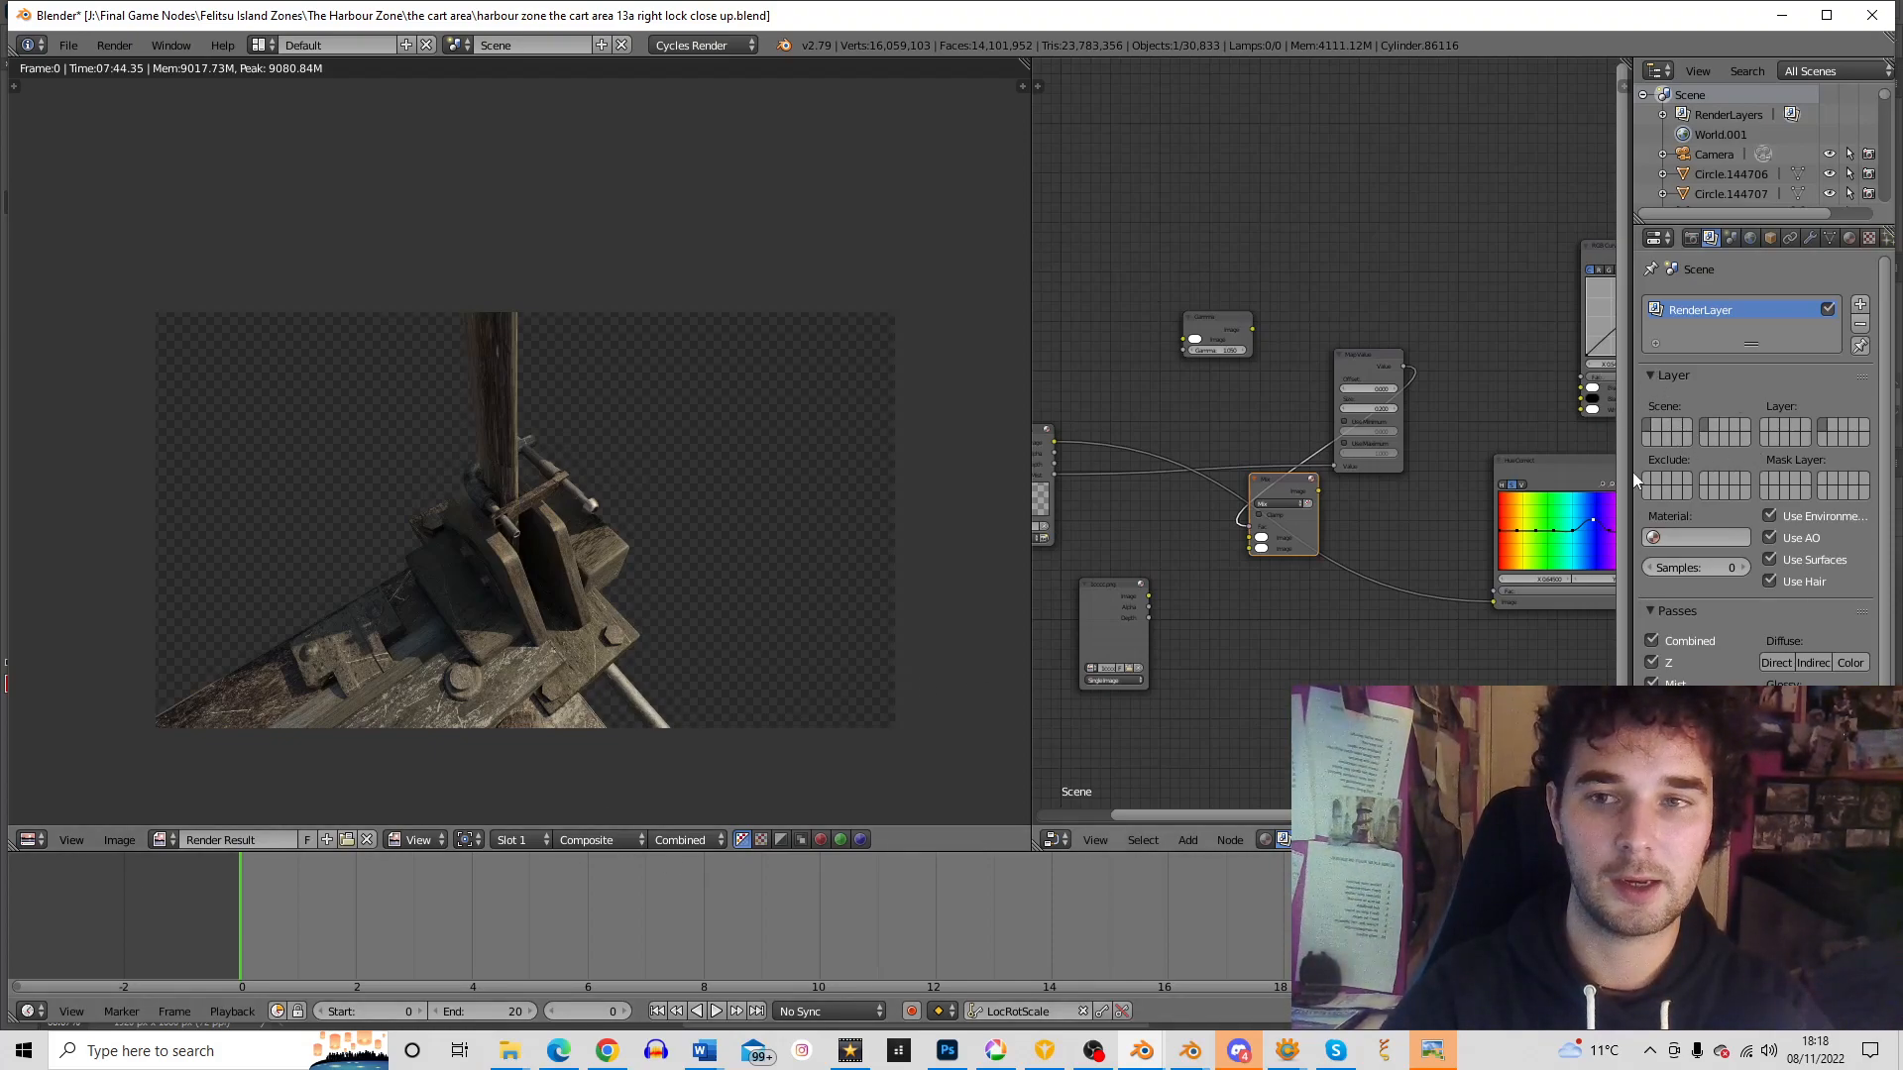
click(1647, 426)
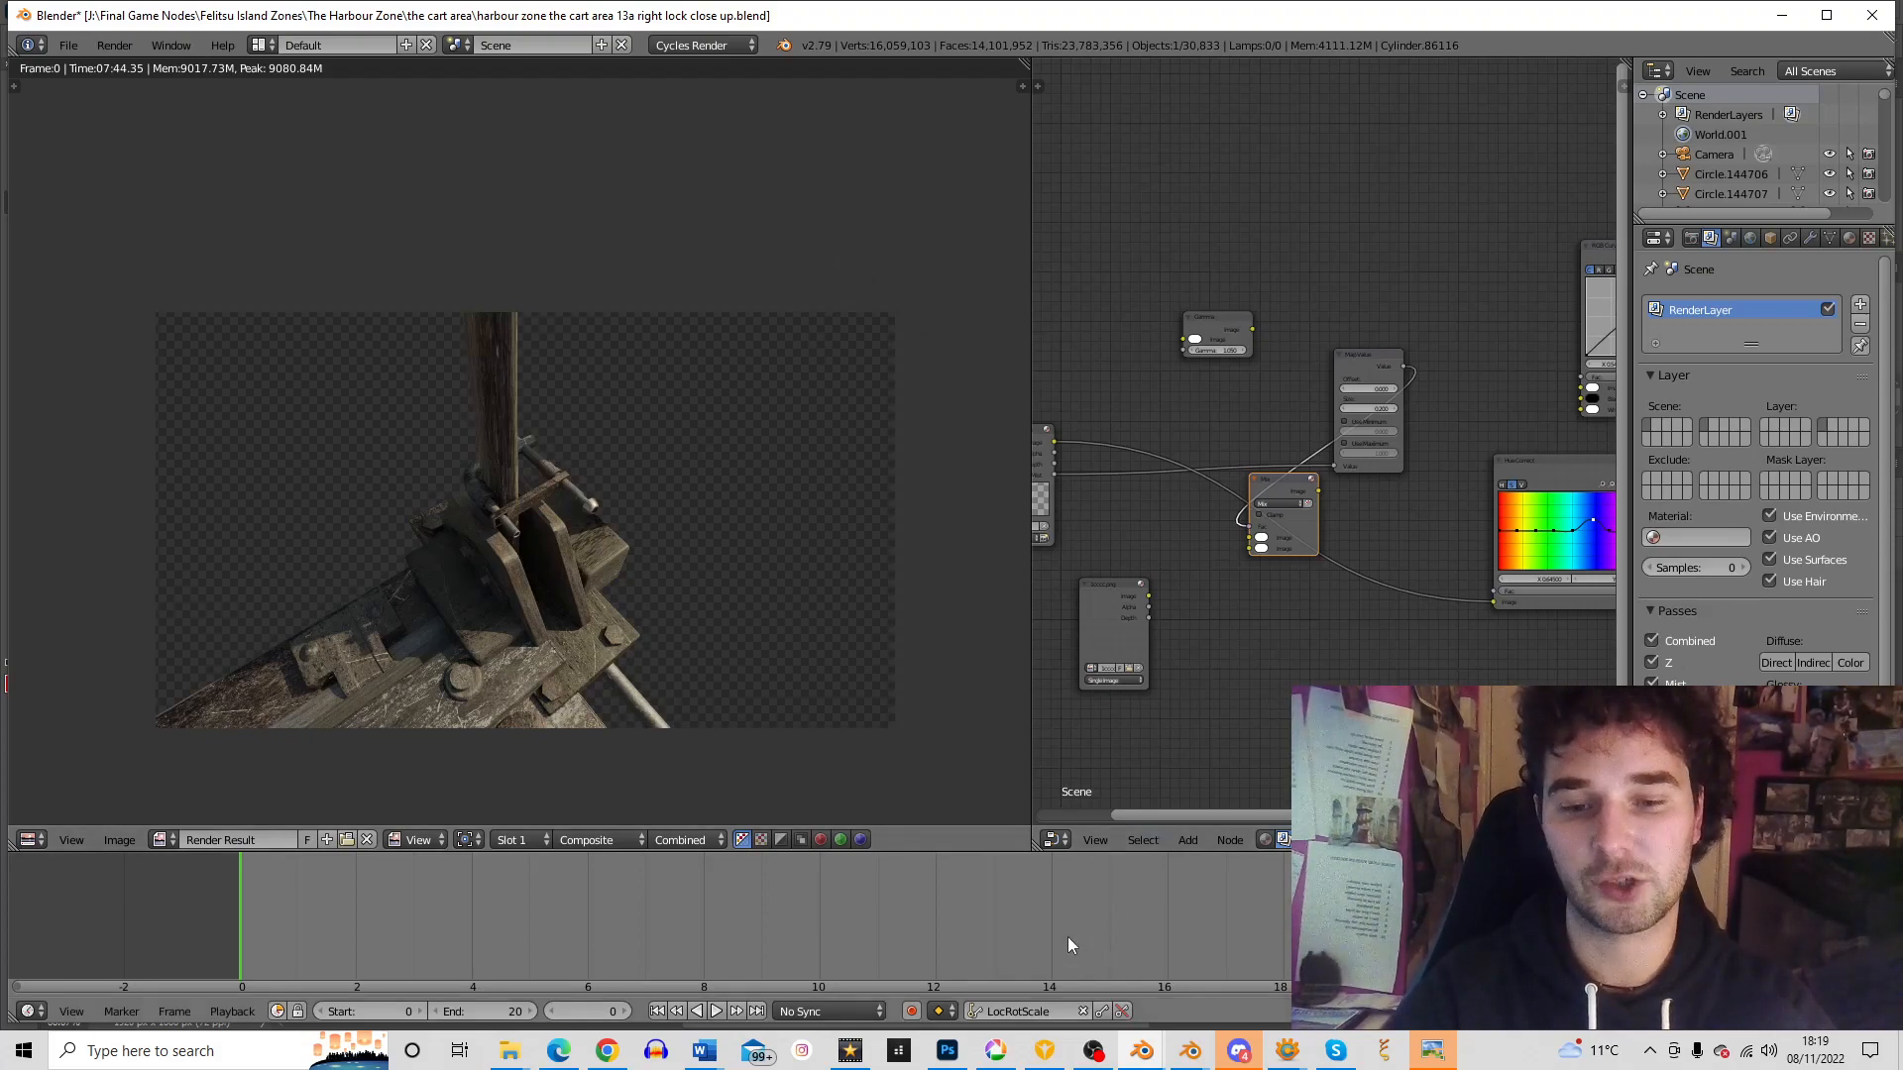
Switch to Photoshop and compare the full left lock close-up with the Only Lock image by alternating between the two documents
click(946, 1050)
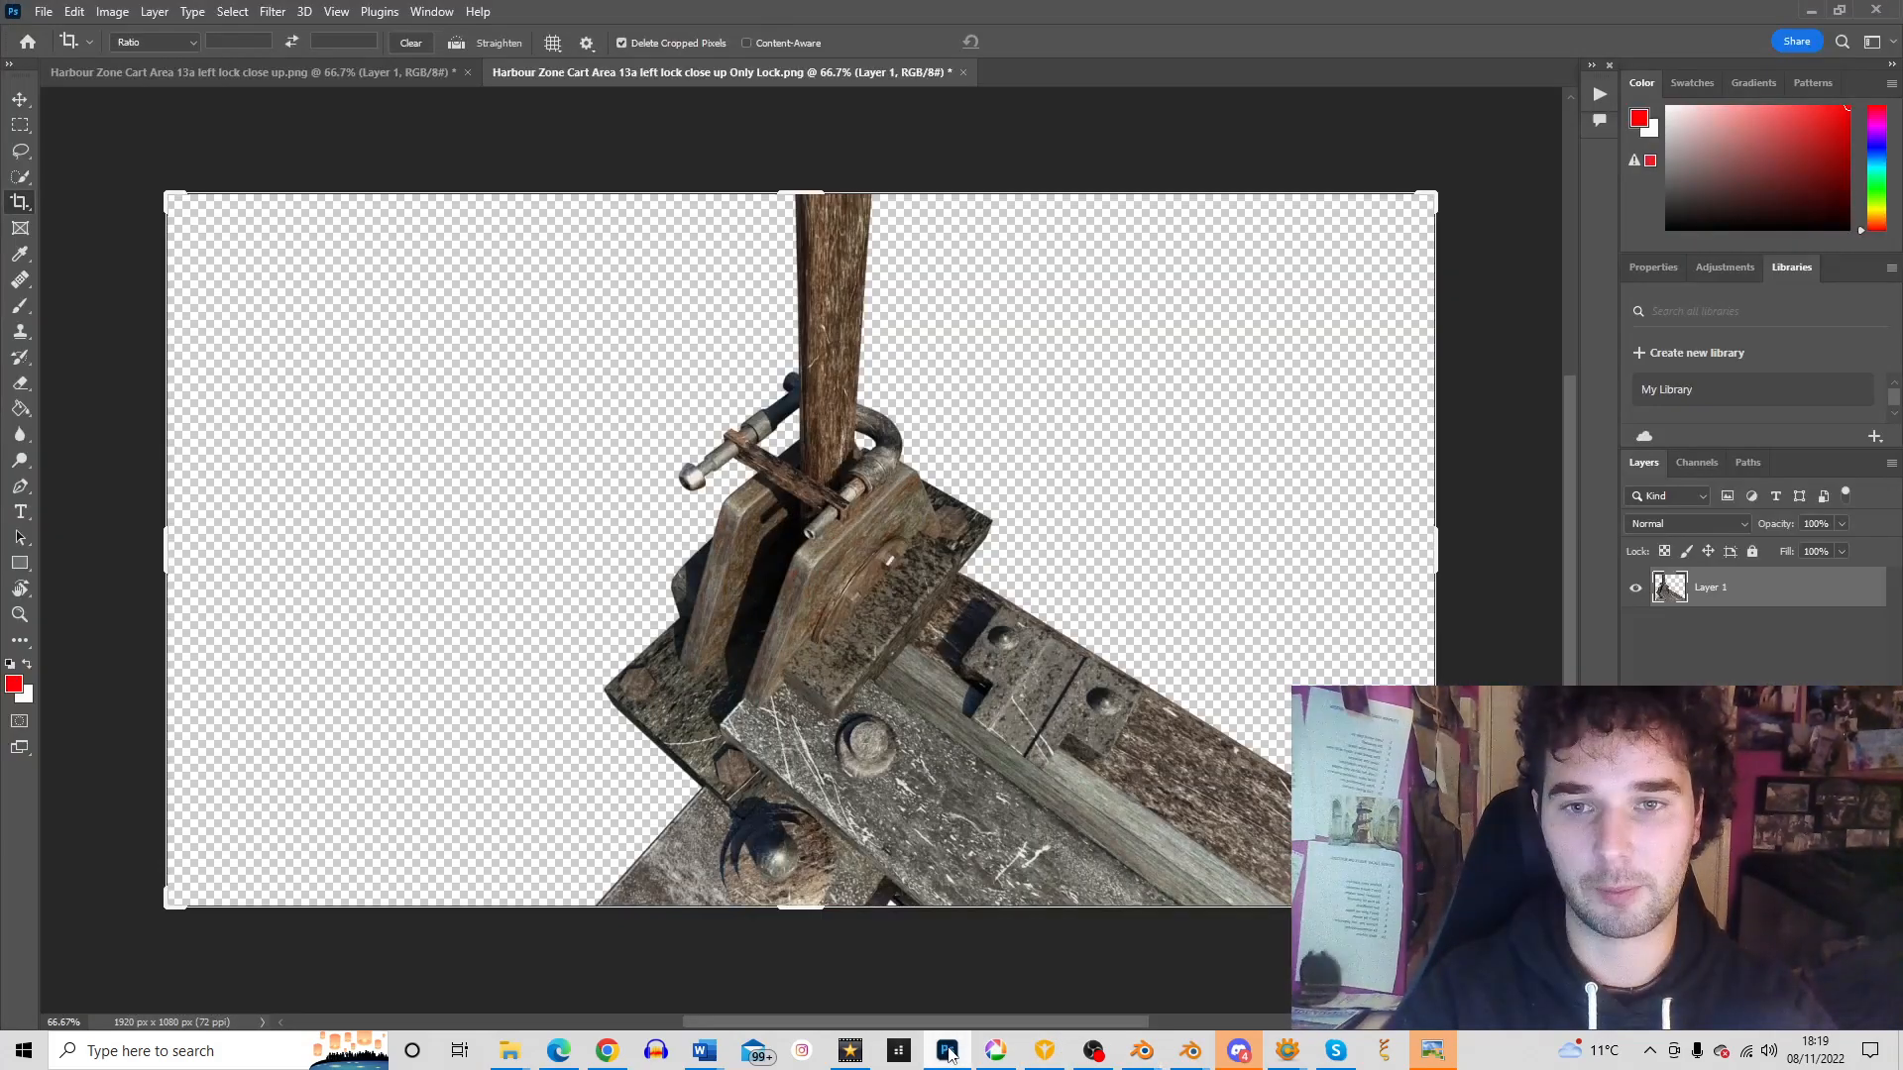
click(274, 74)
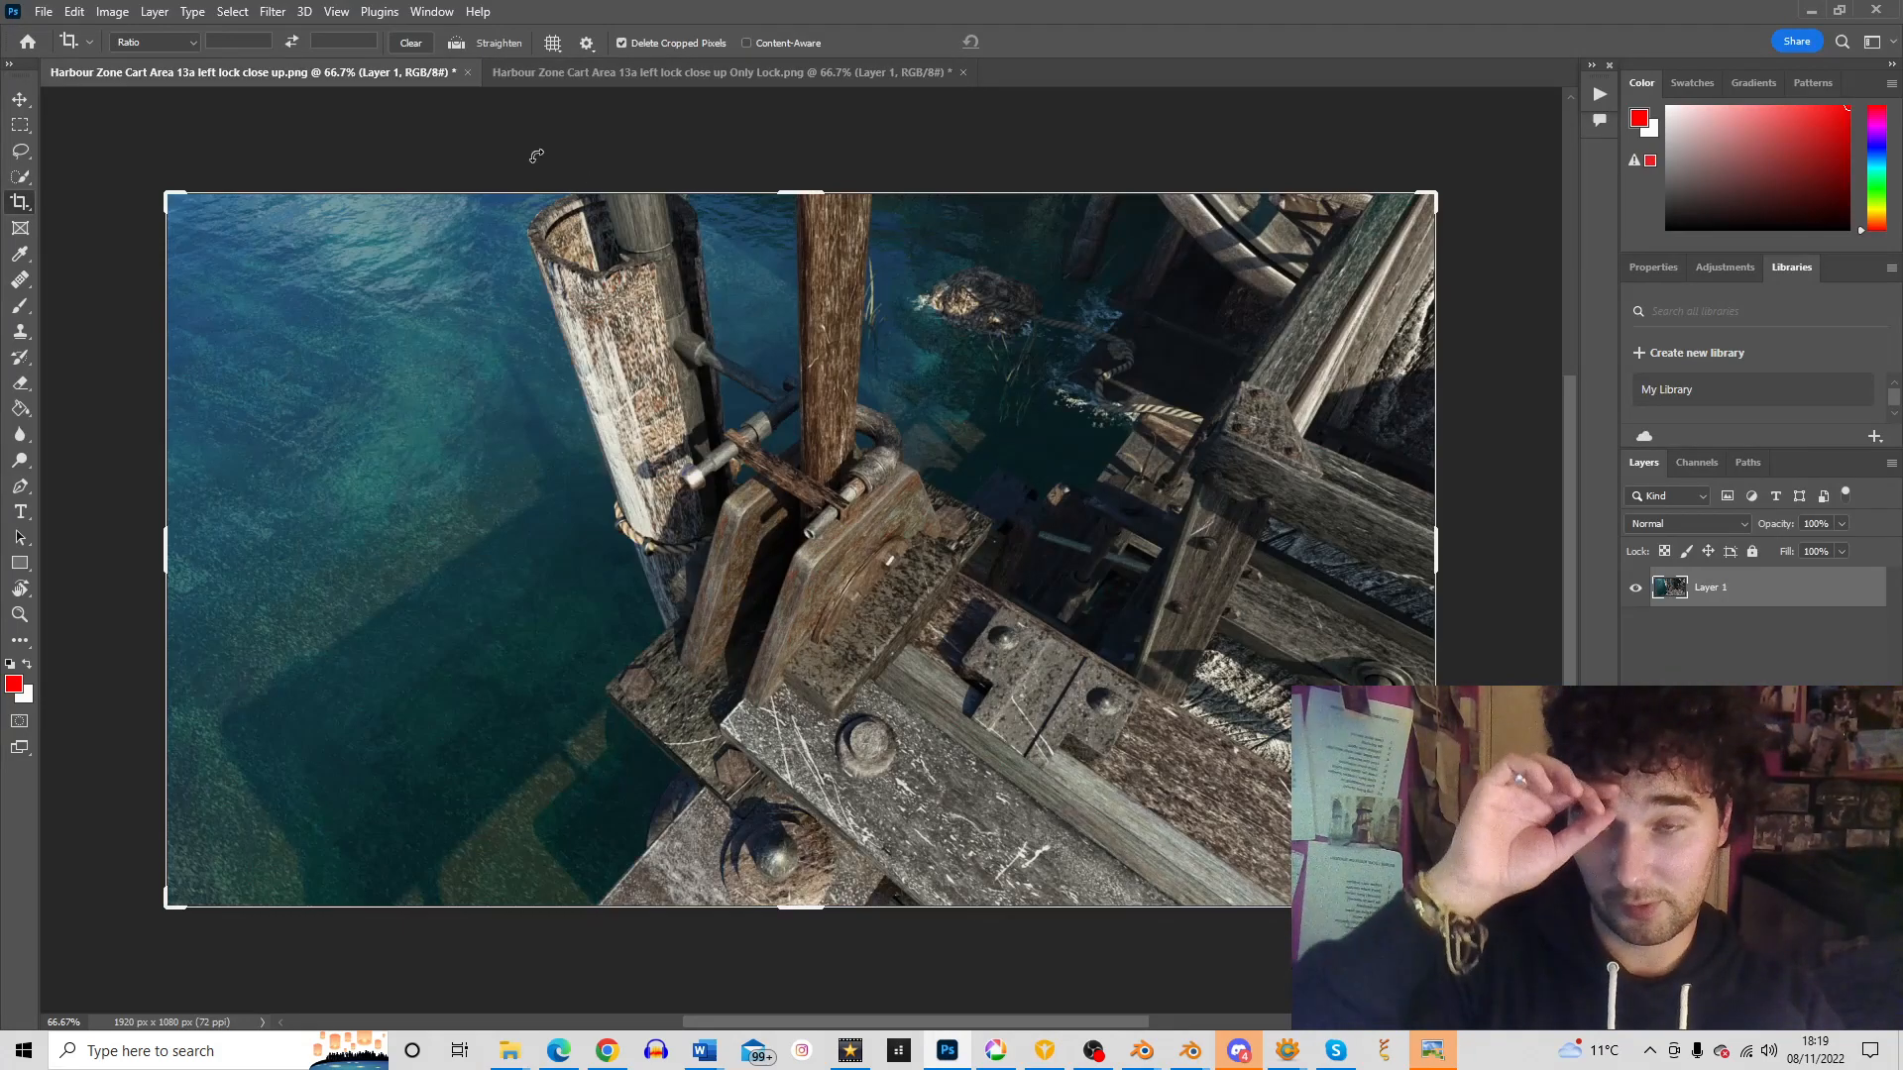
click(561, 69)
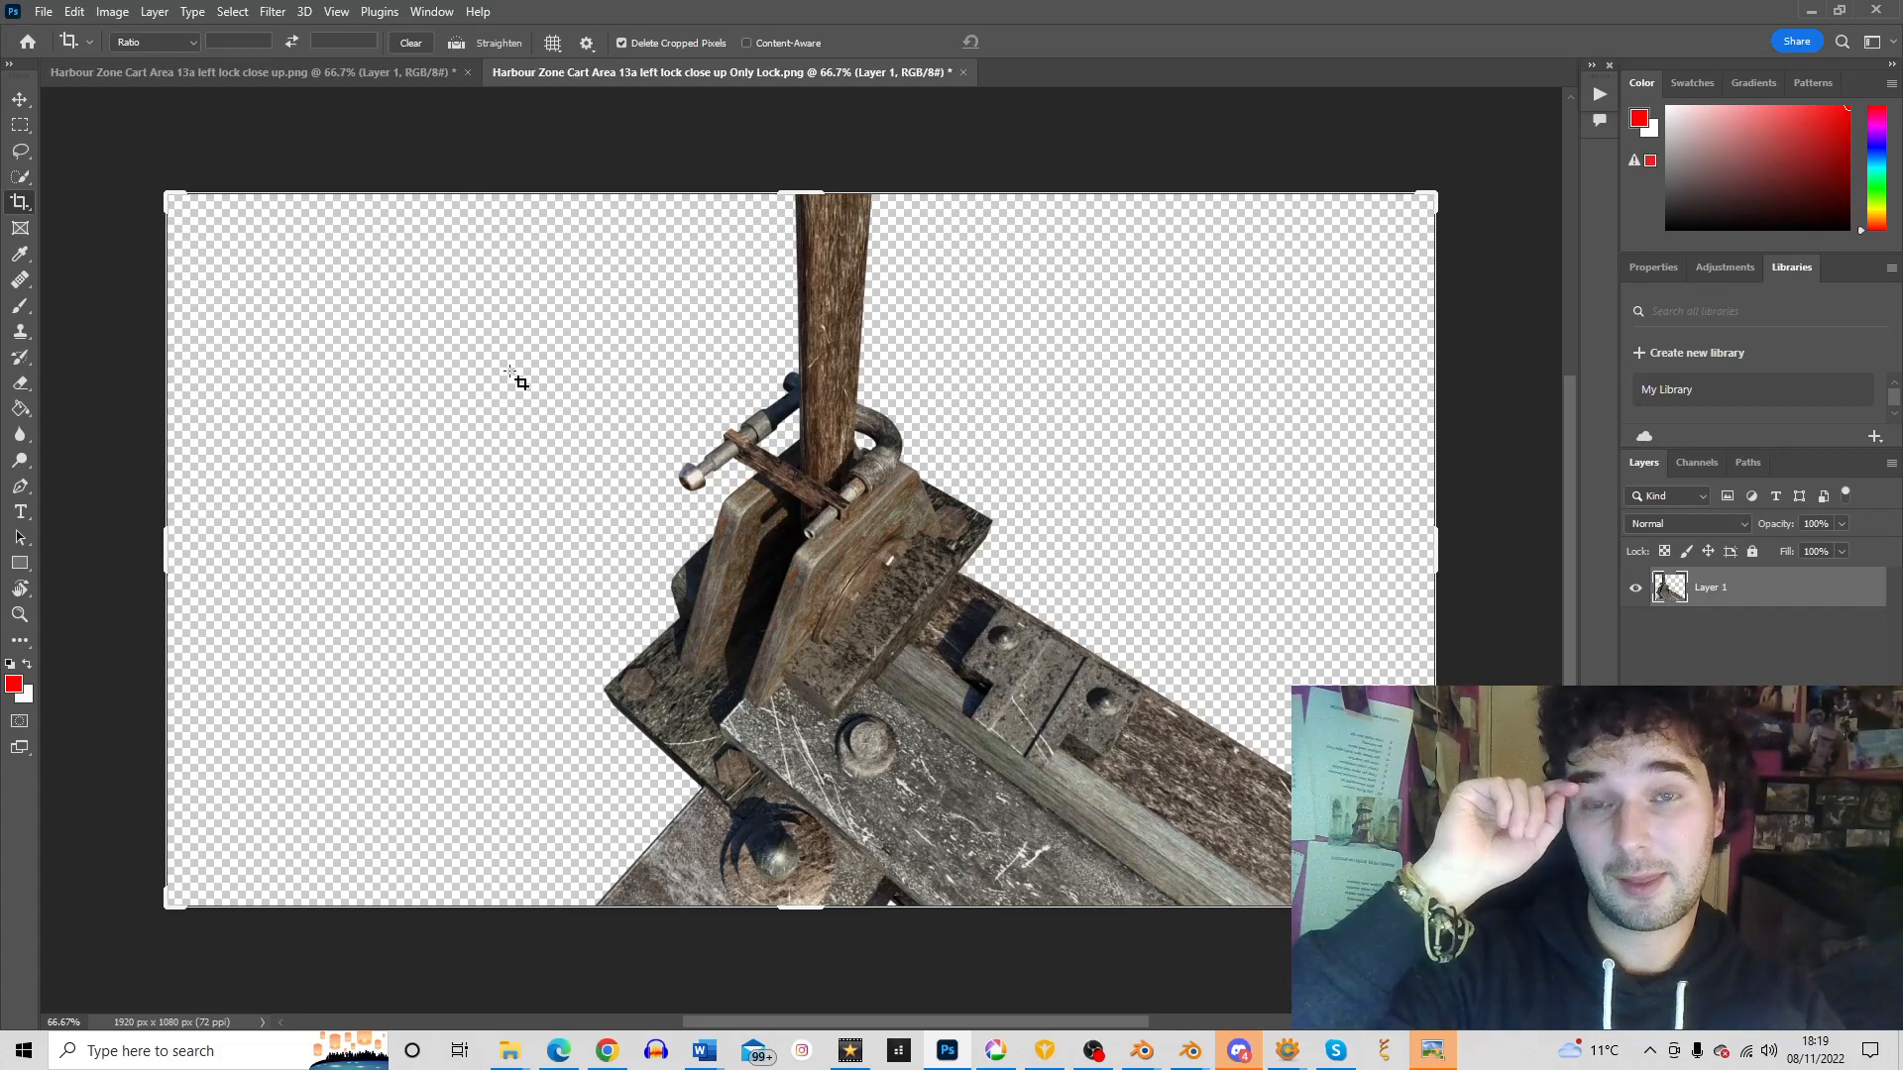
click(253, 72)
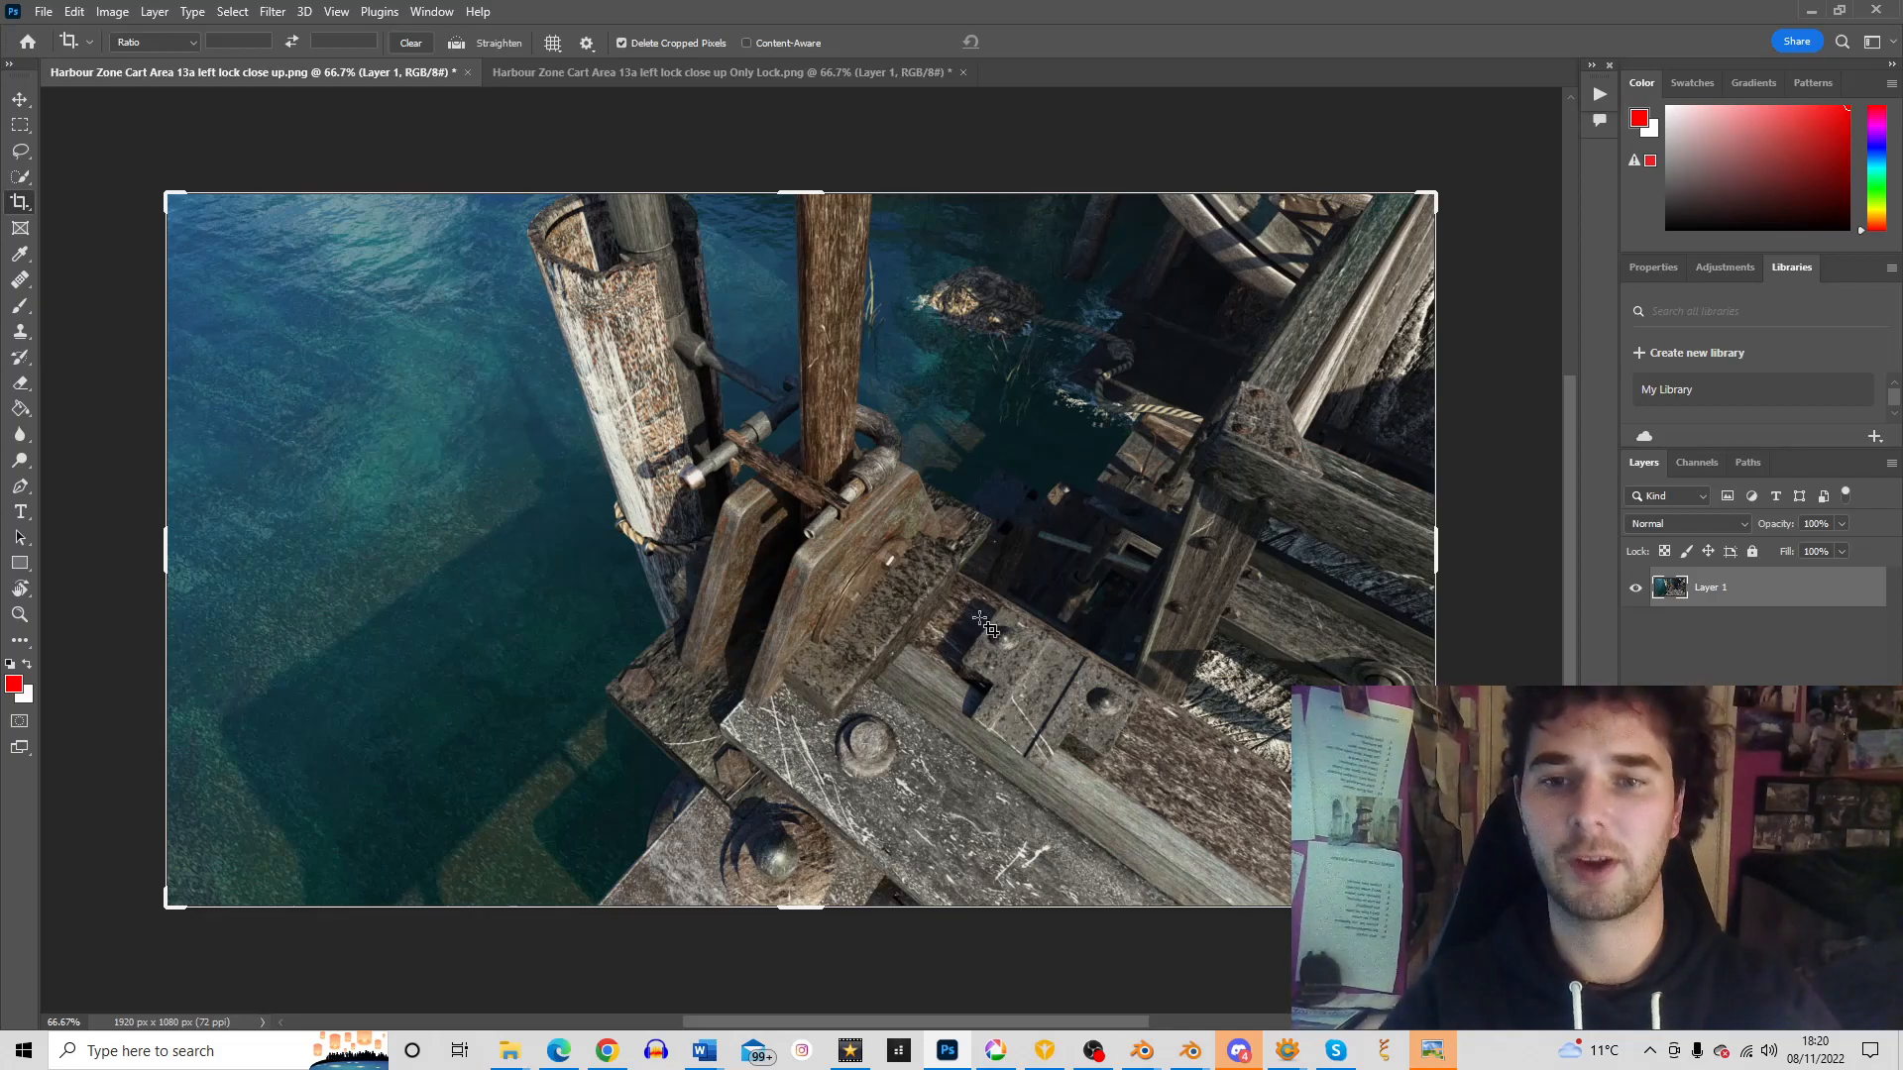
click(759, 69)
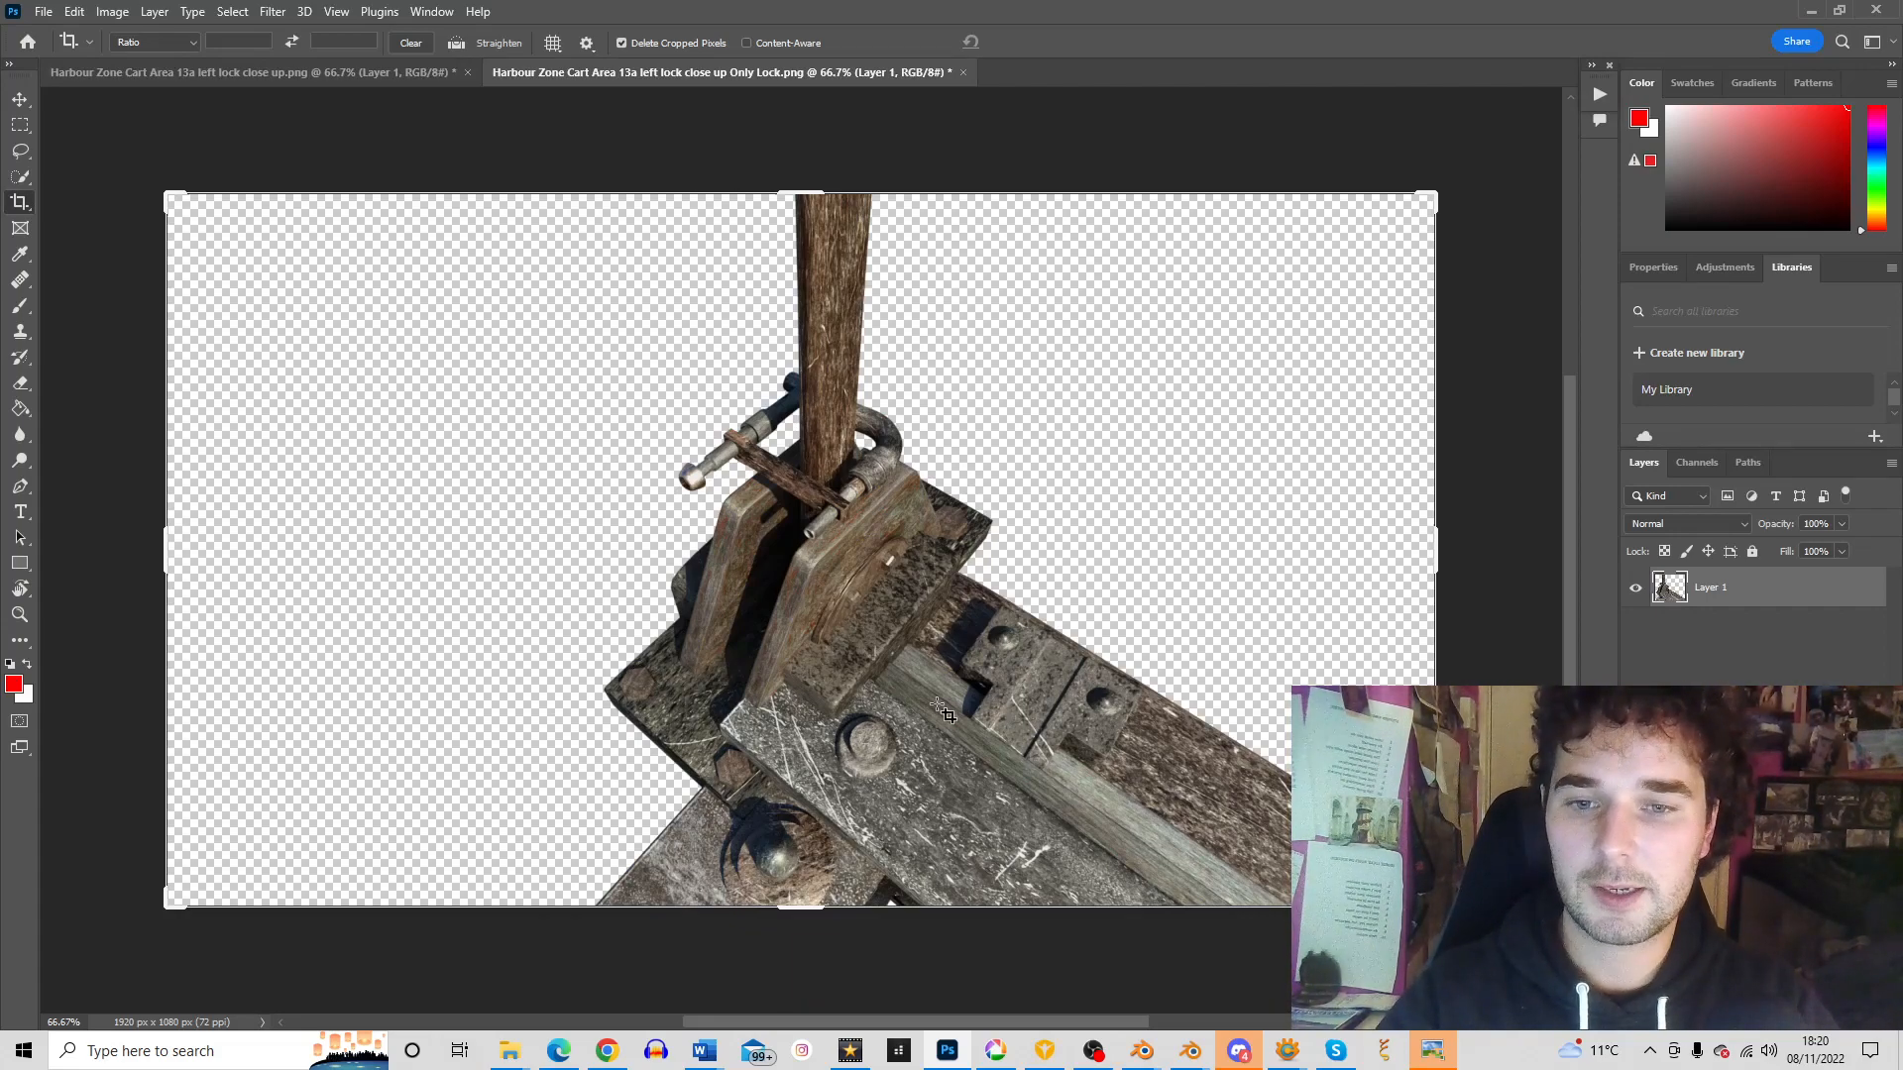
click(355, 73)
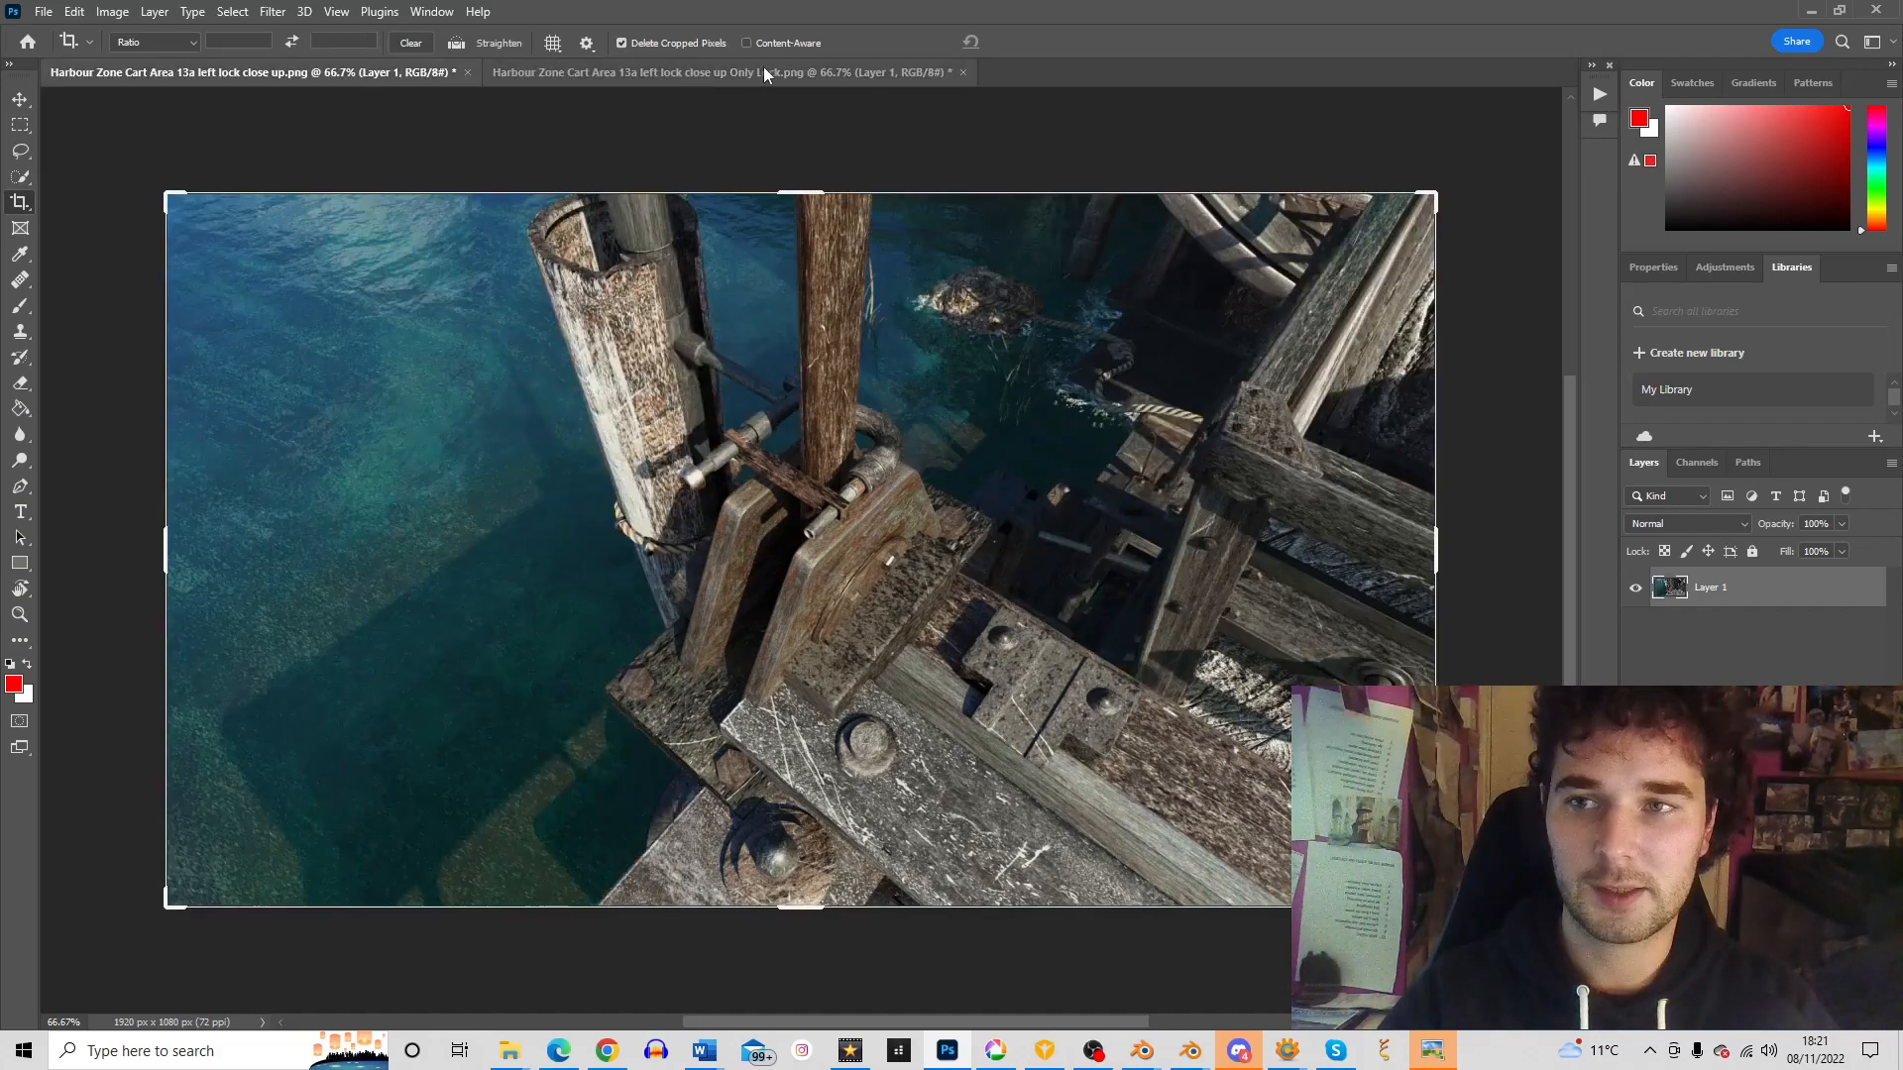
click(689, 66)
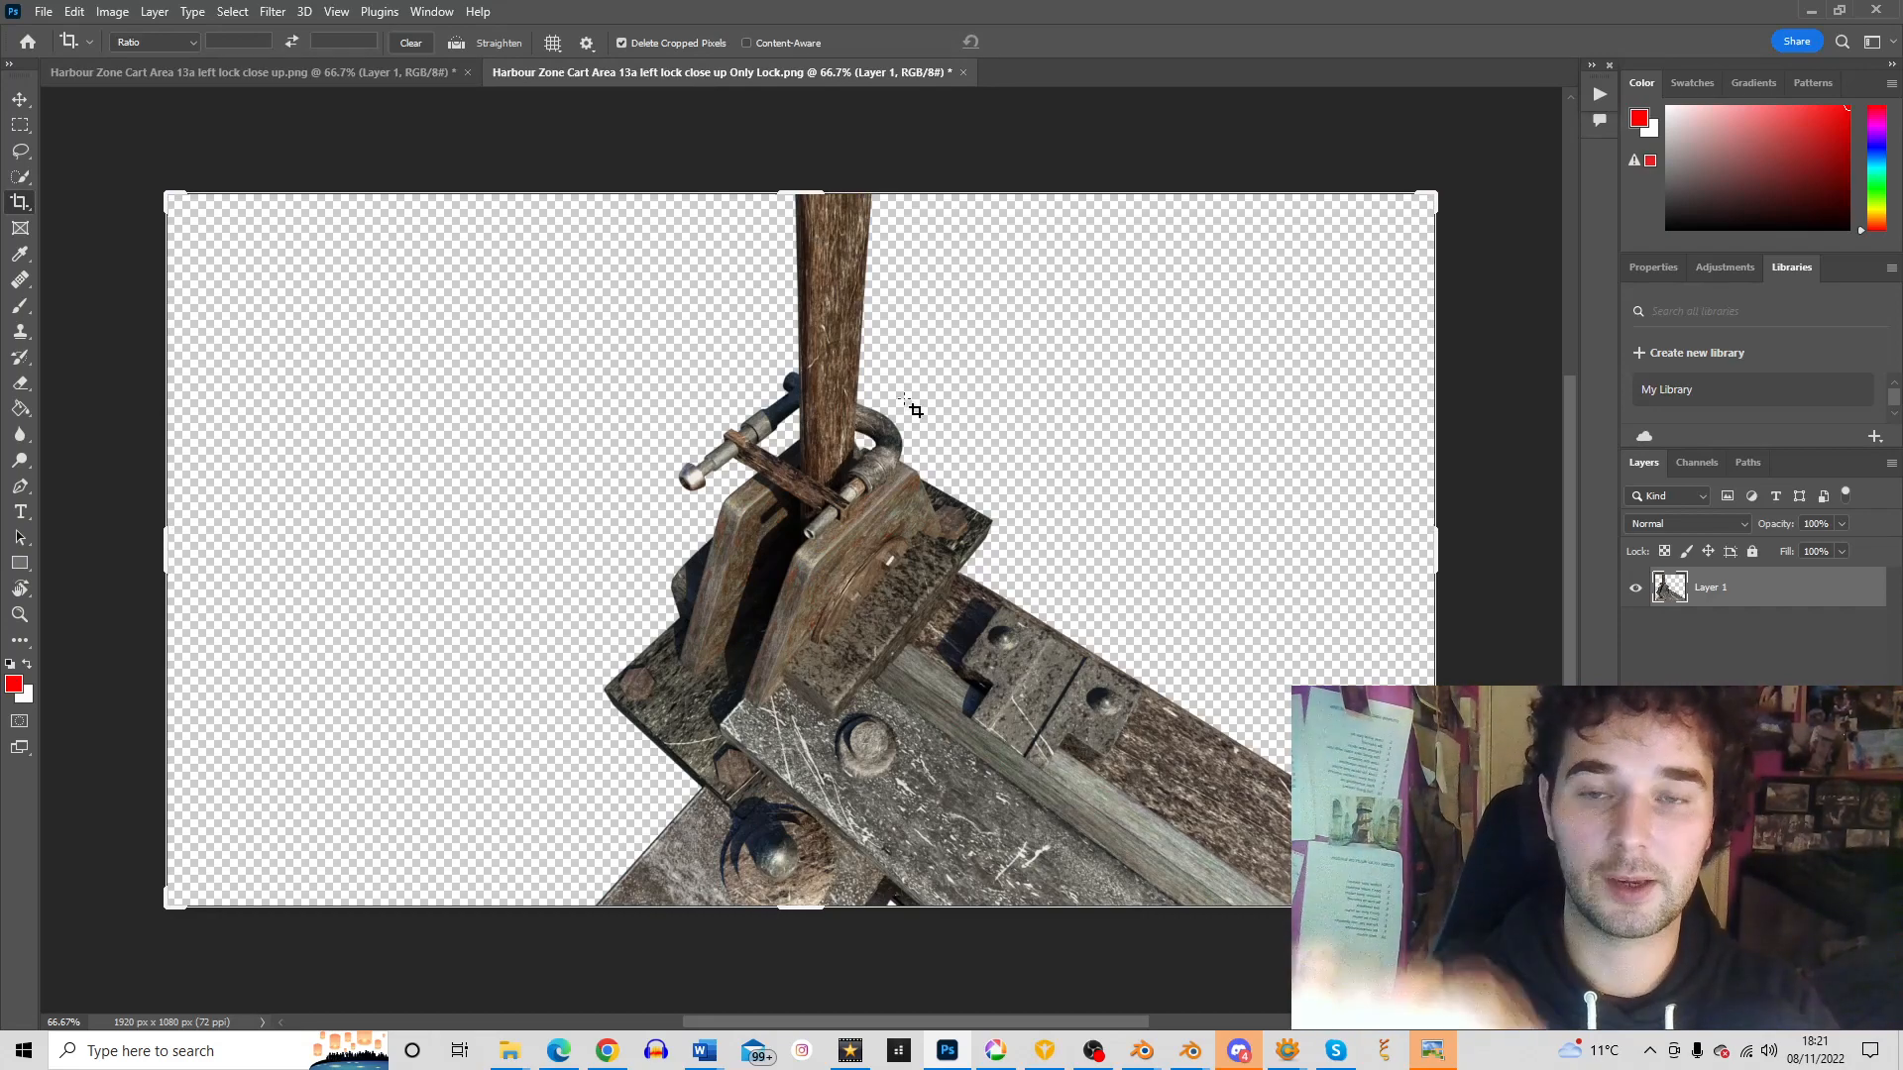
click(331, 74)
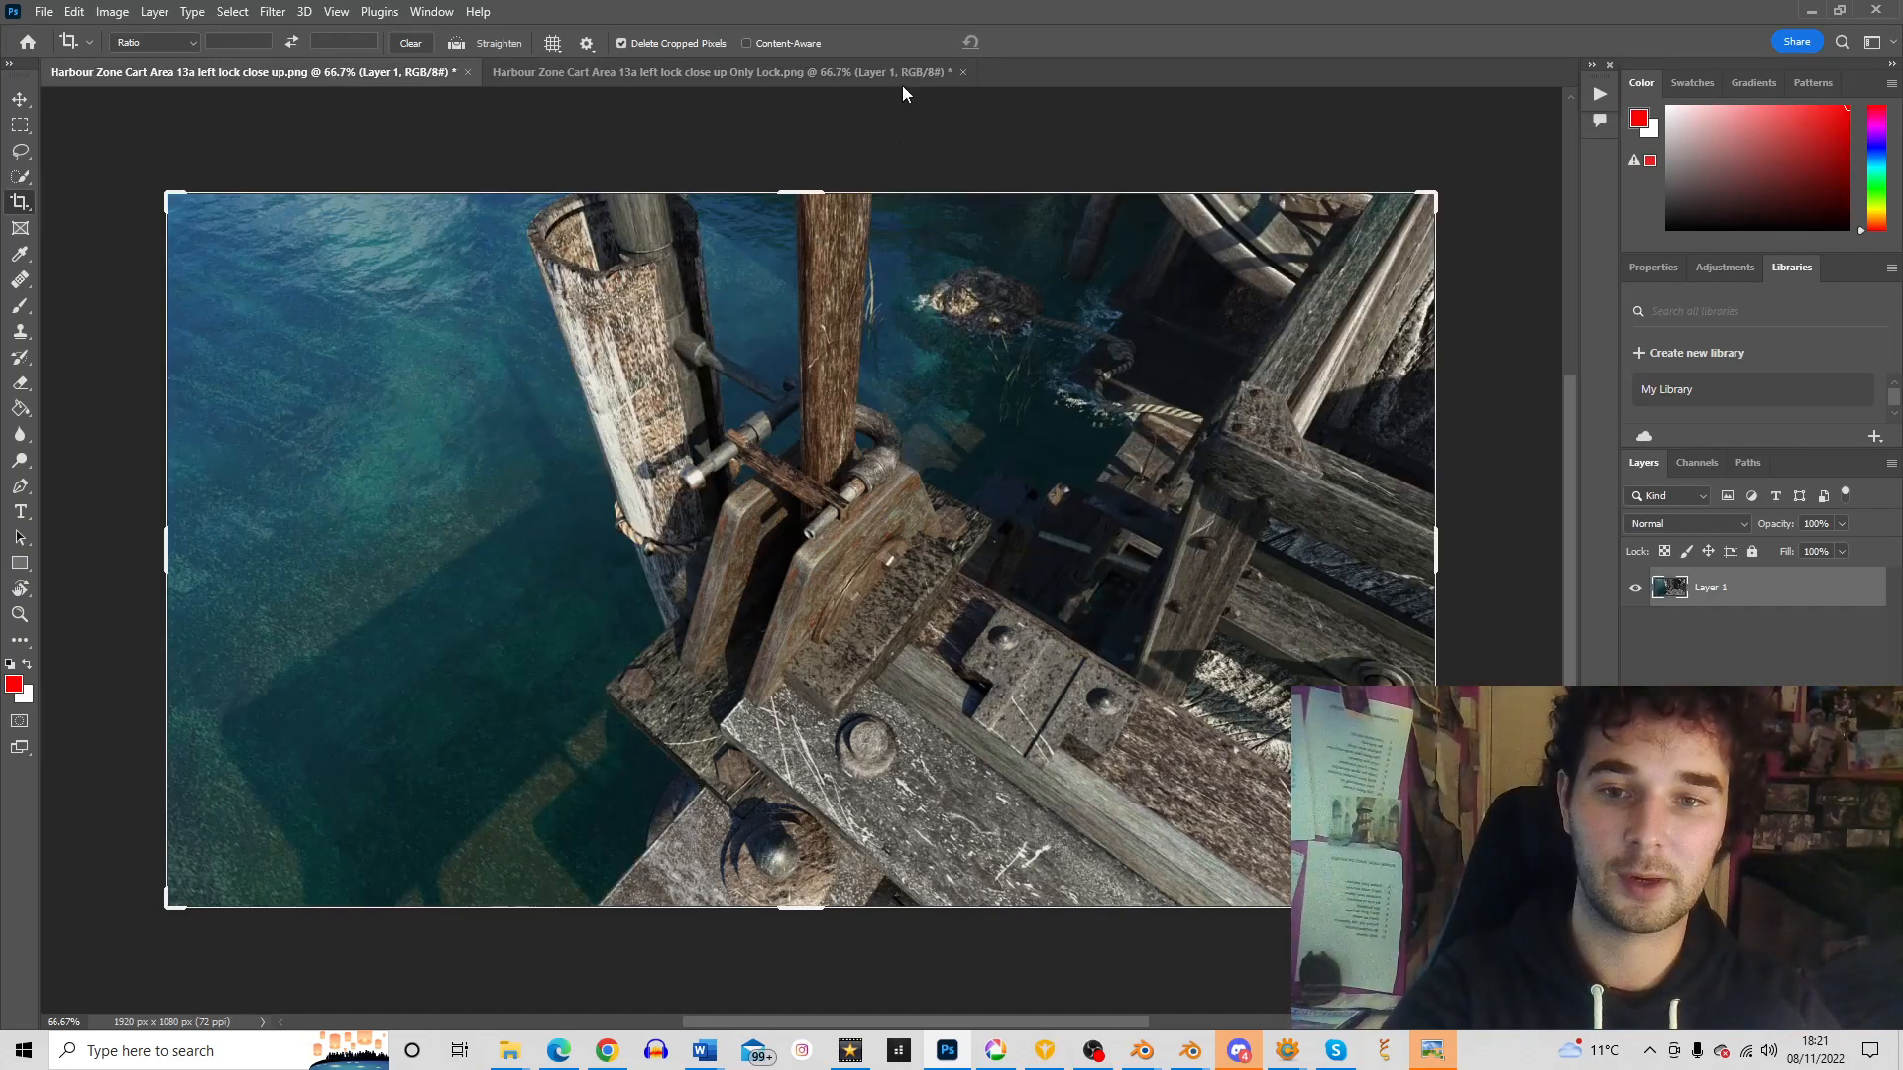
Add the Only Lock image as a layer above Layer 1 in the full render, and check it by hiding and restoring Layer 1
click(847, 75)
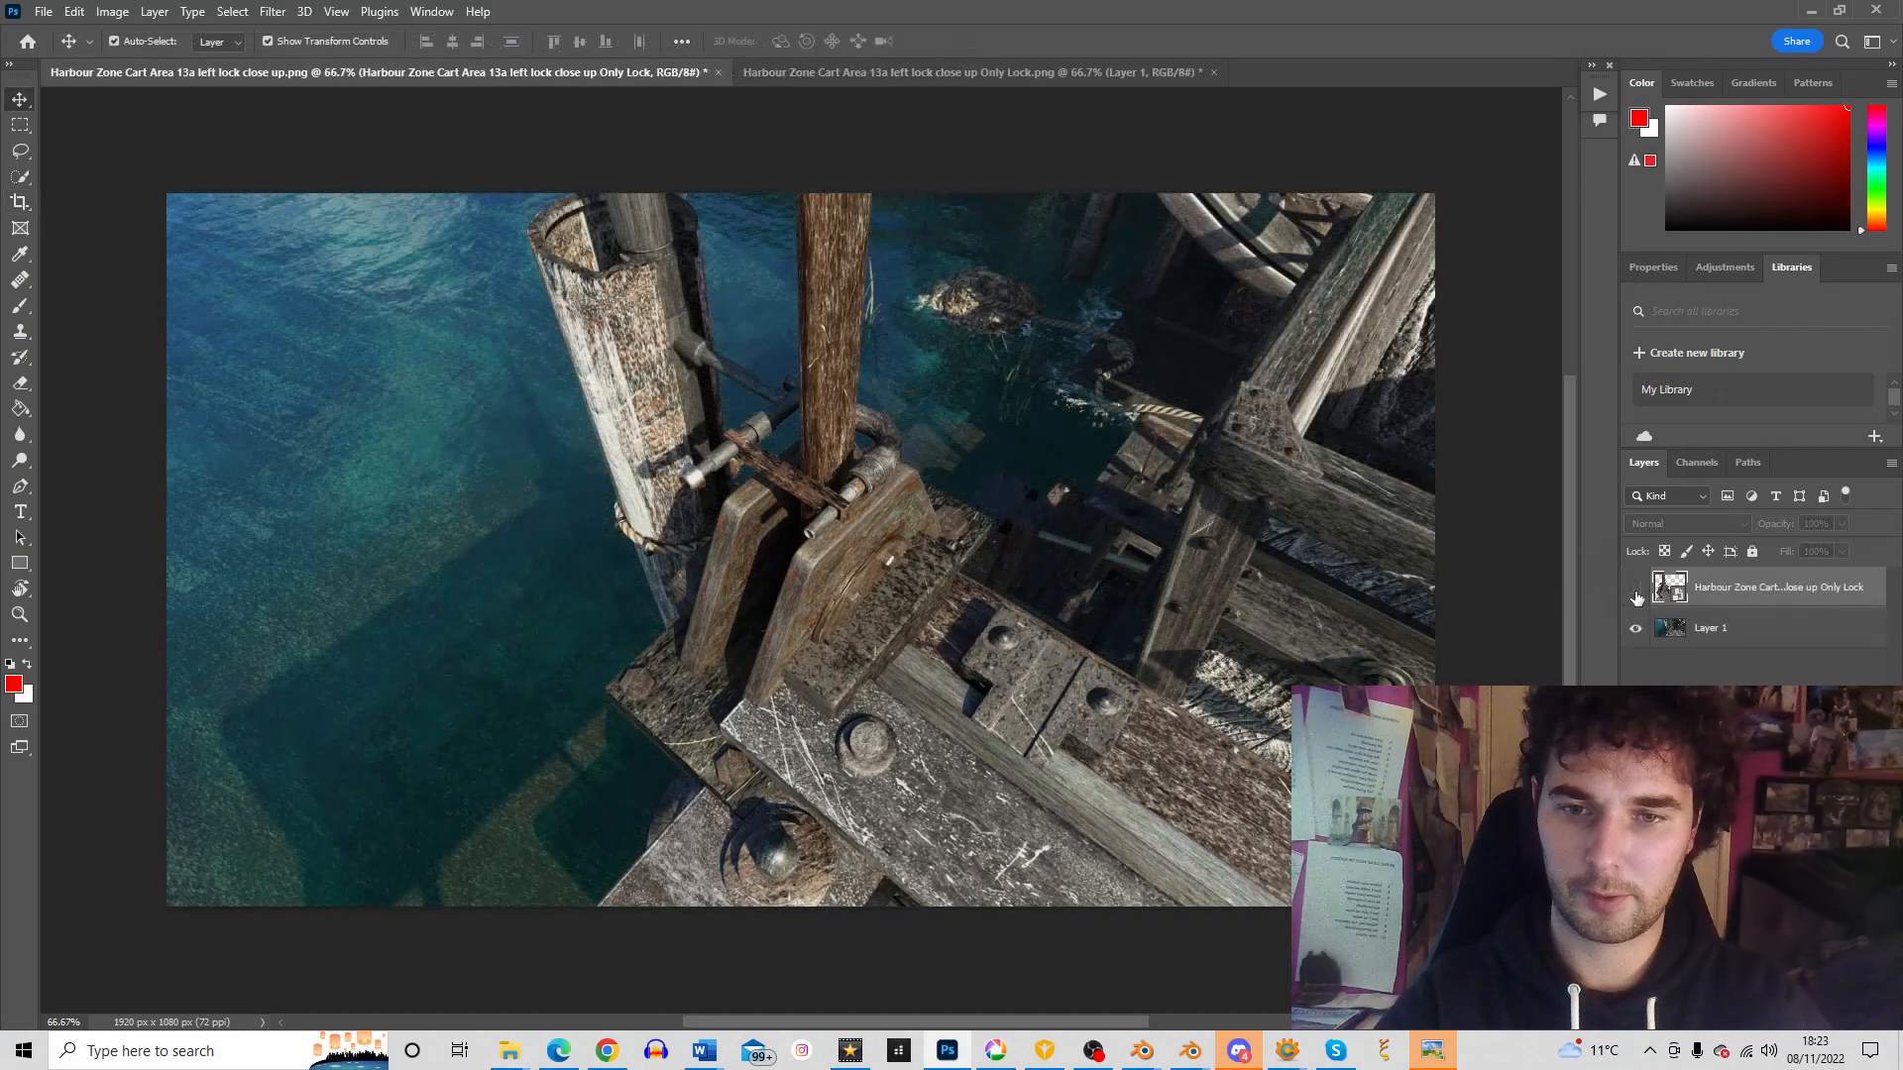
click(1635, 589)
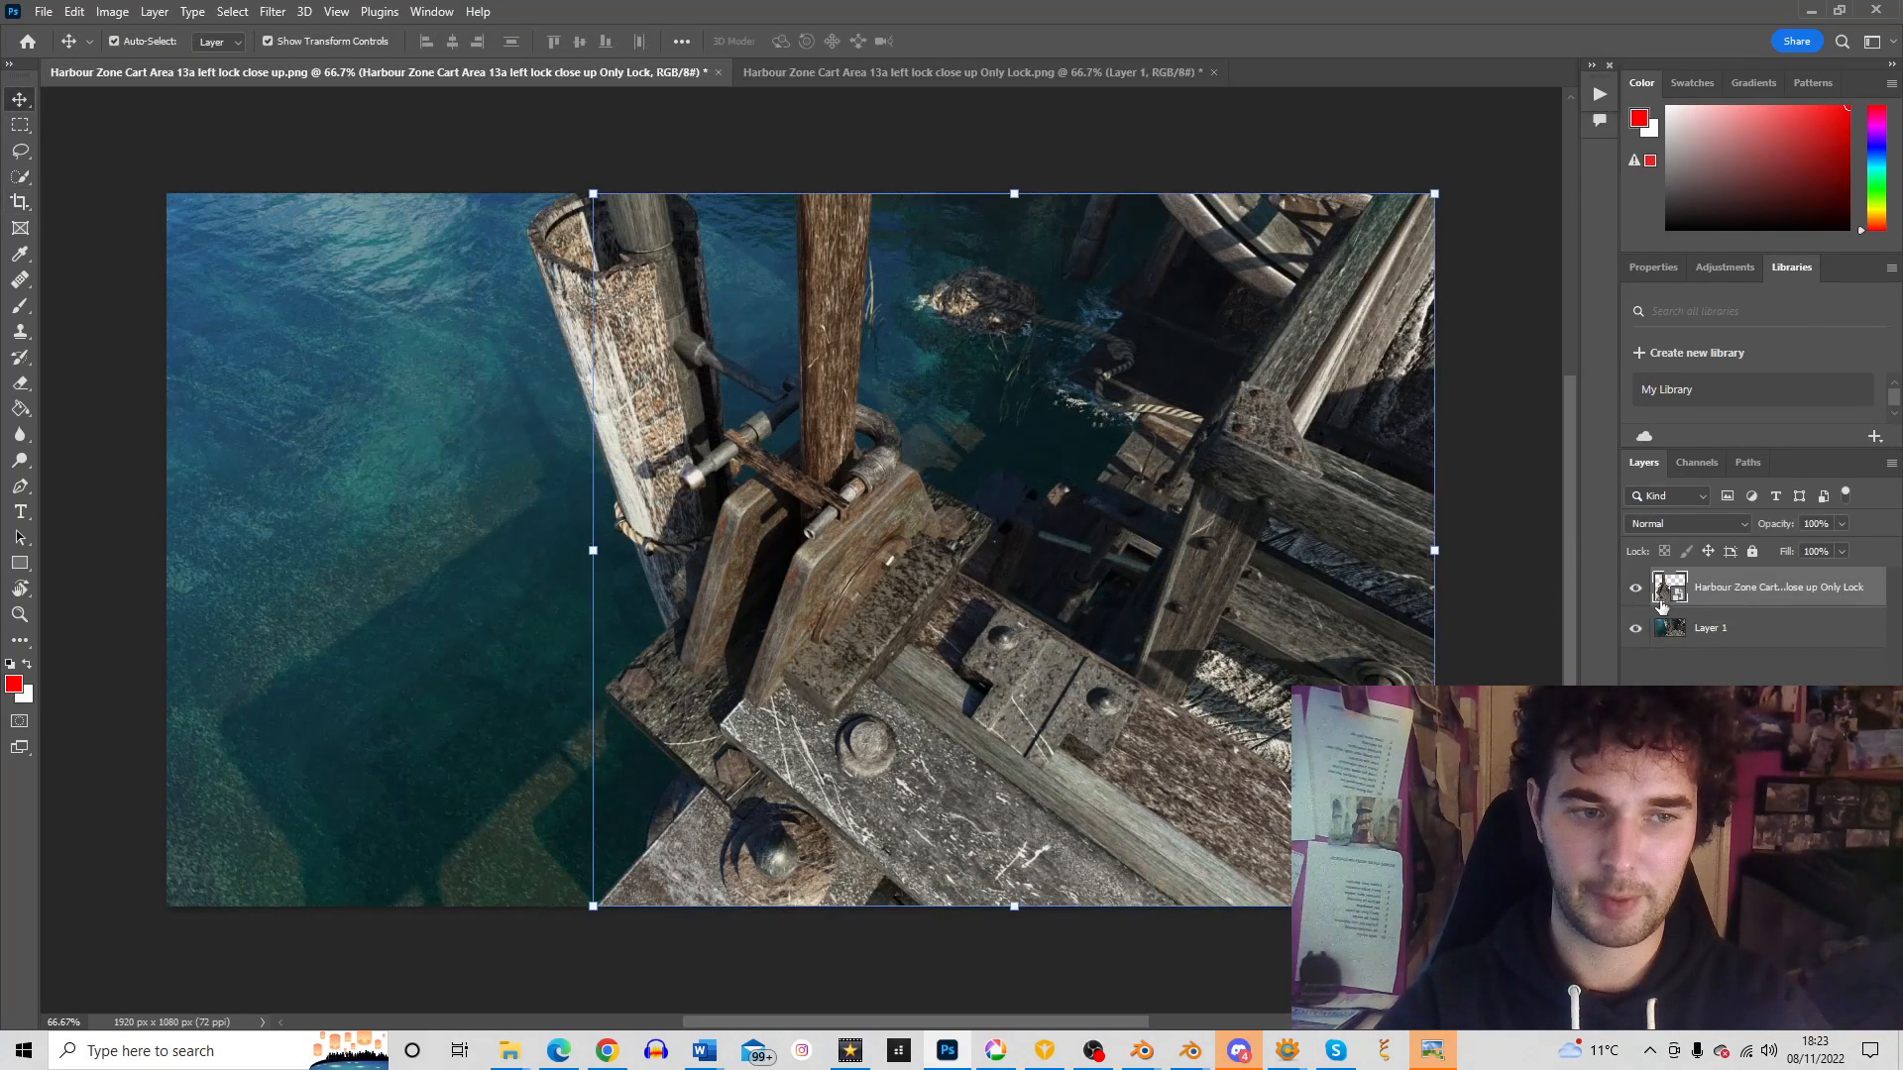
click(1636, 628)
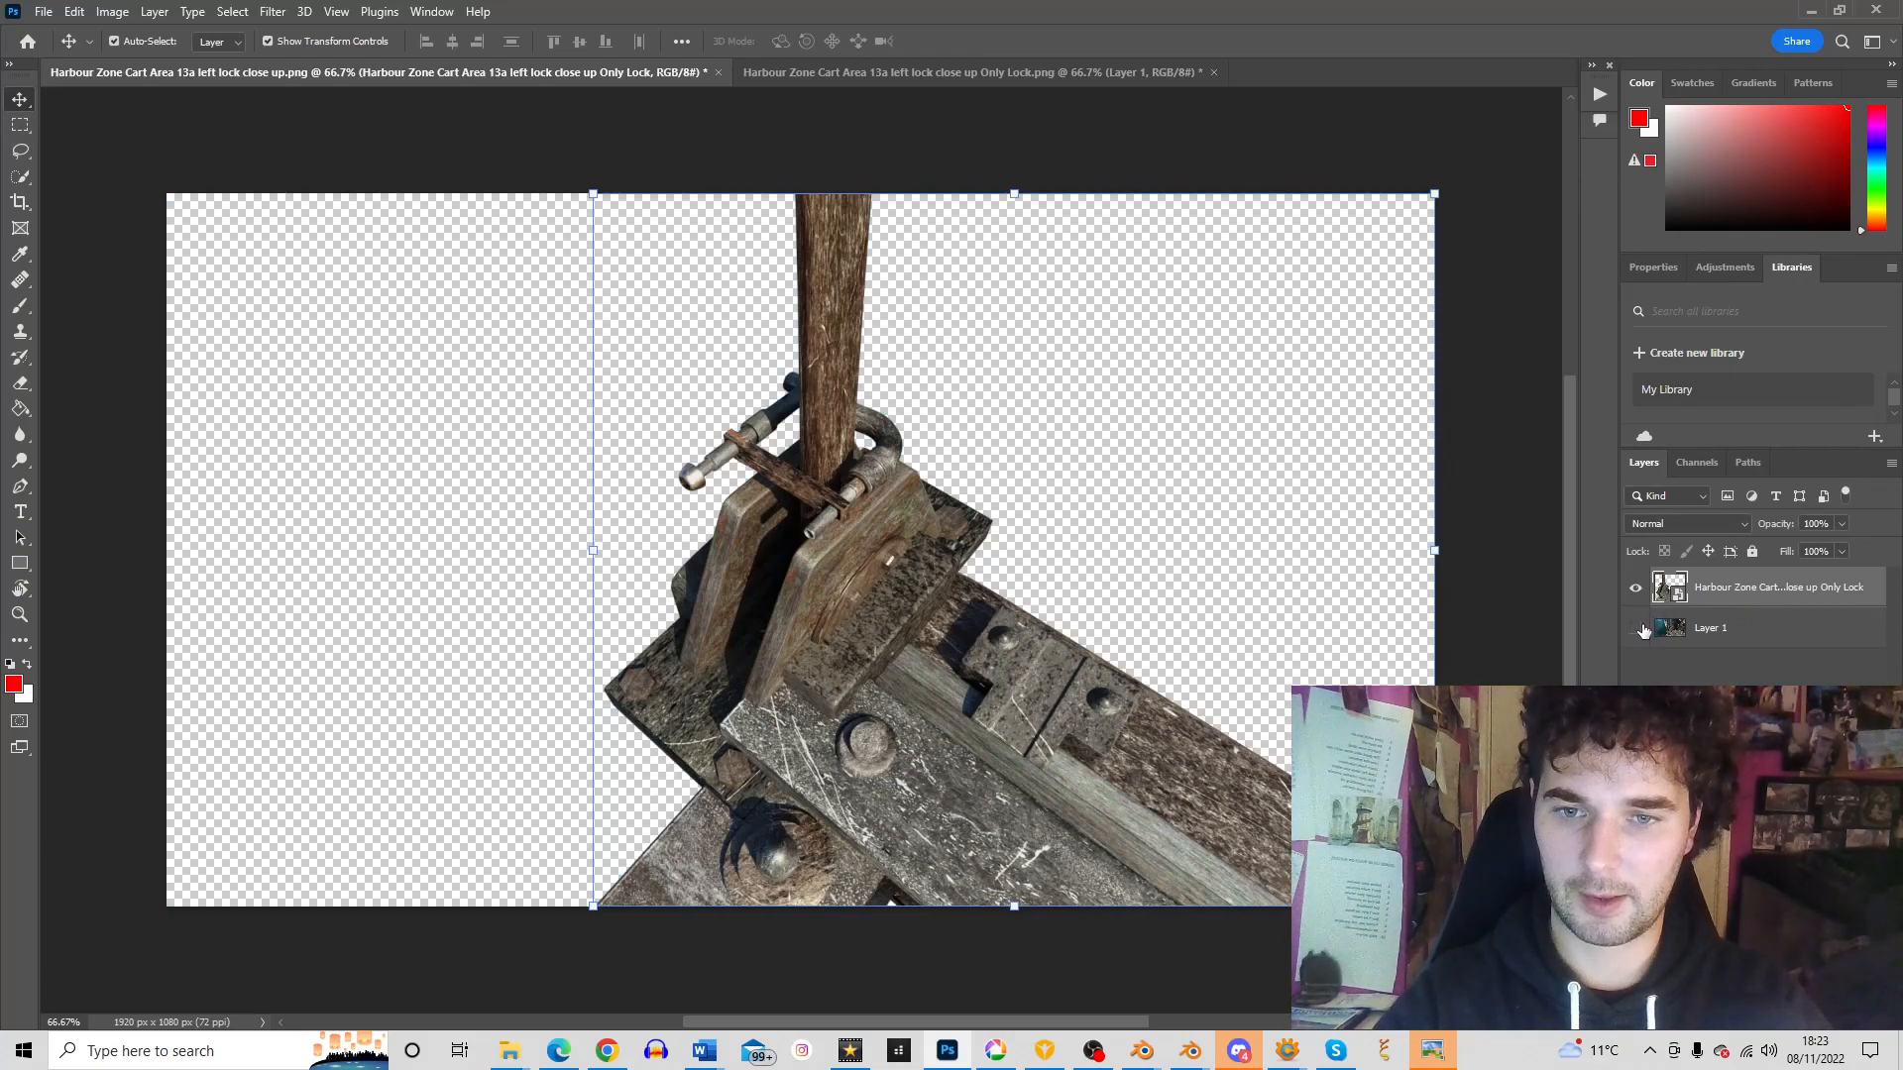
click(1636, 629)
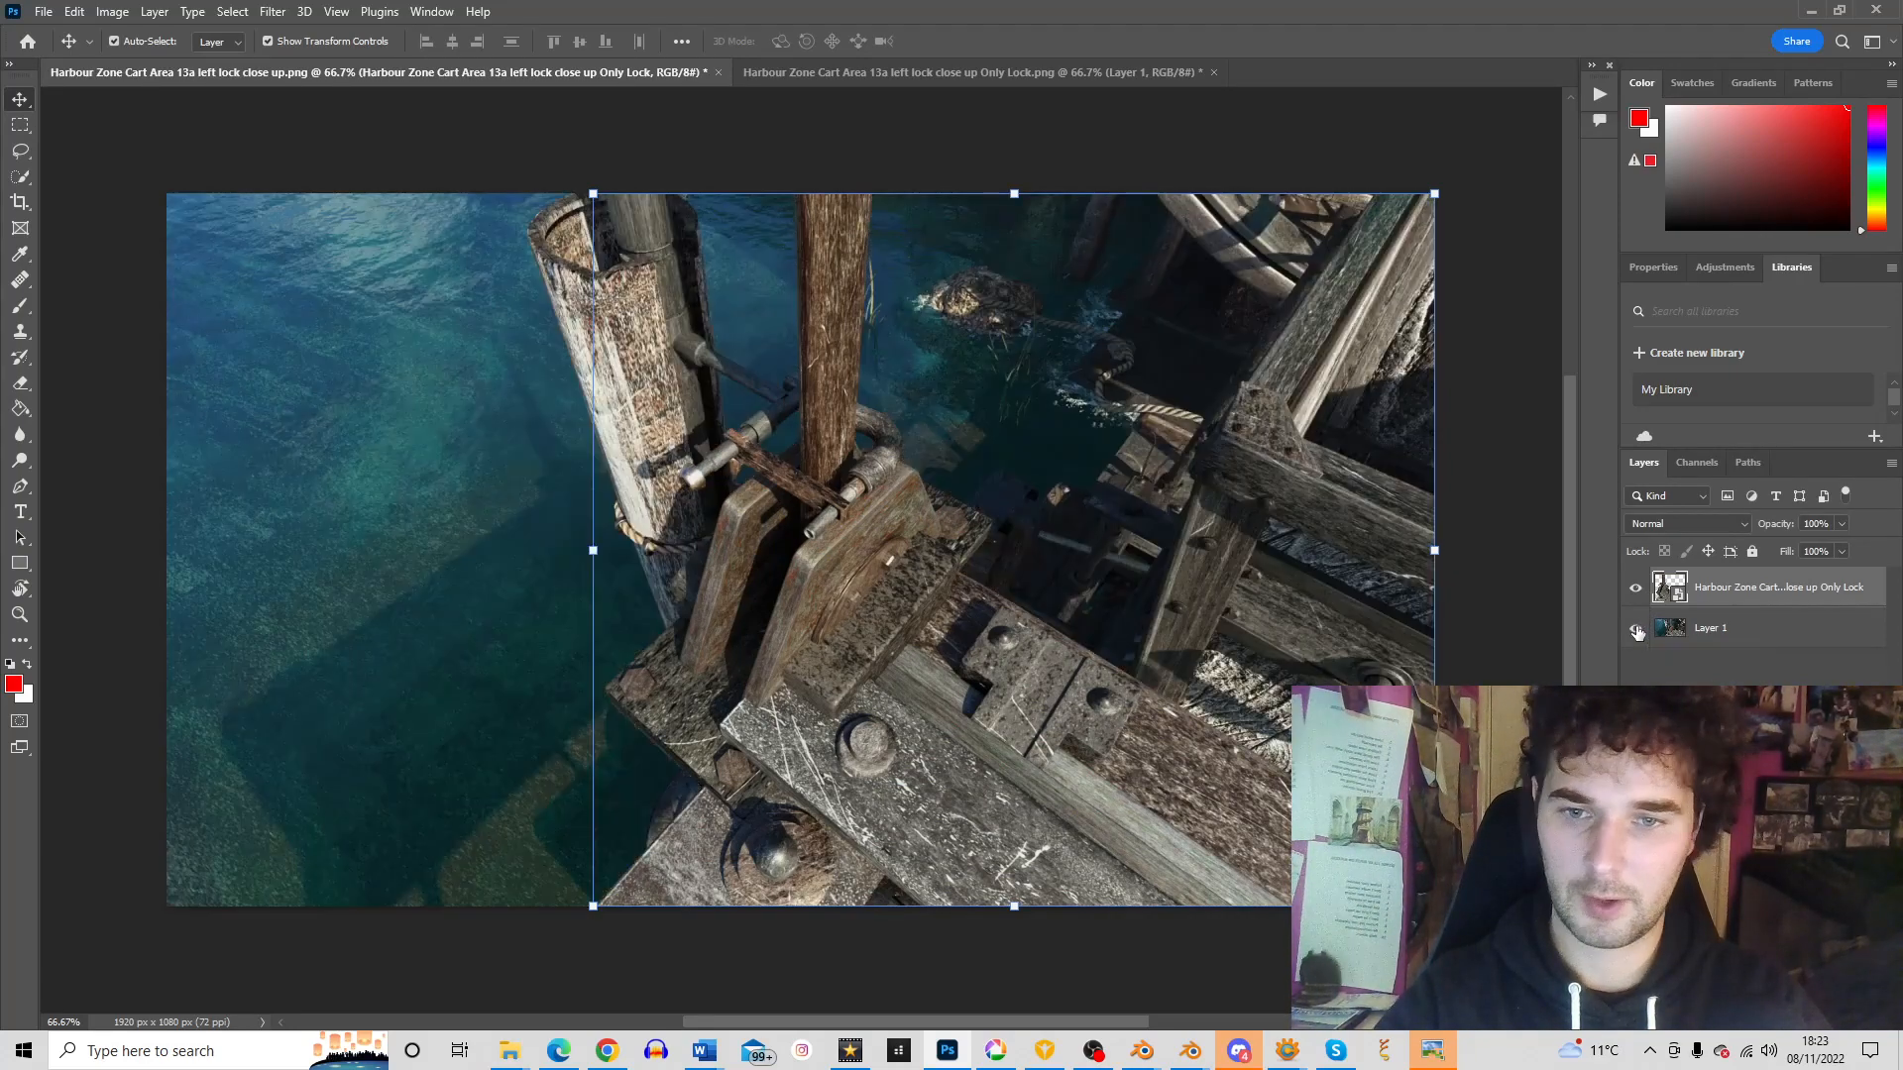
Compare the Only Lock layer against the full render beneath by repeatedly hiding and showing it, leaving it shown
click(1636, 591)
click(1636, 590)
click(1636, 590)
click(1636, 590)
click(1636, 591)
click(1636, 590)
click(1636, 591)
click(1636, 590)
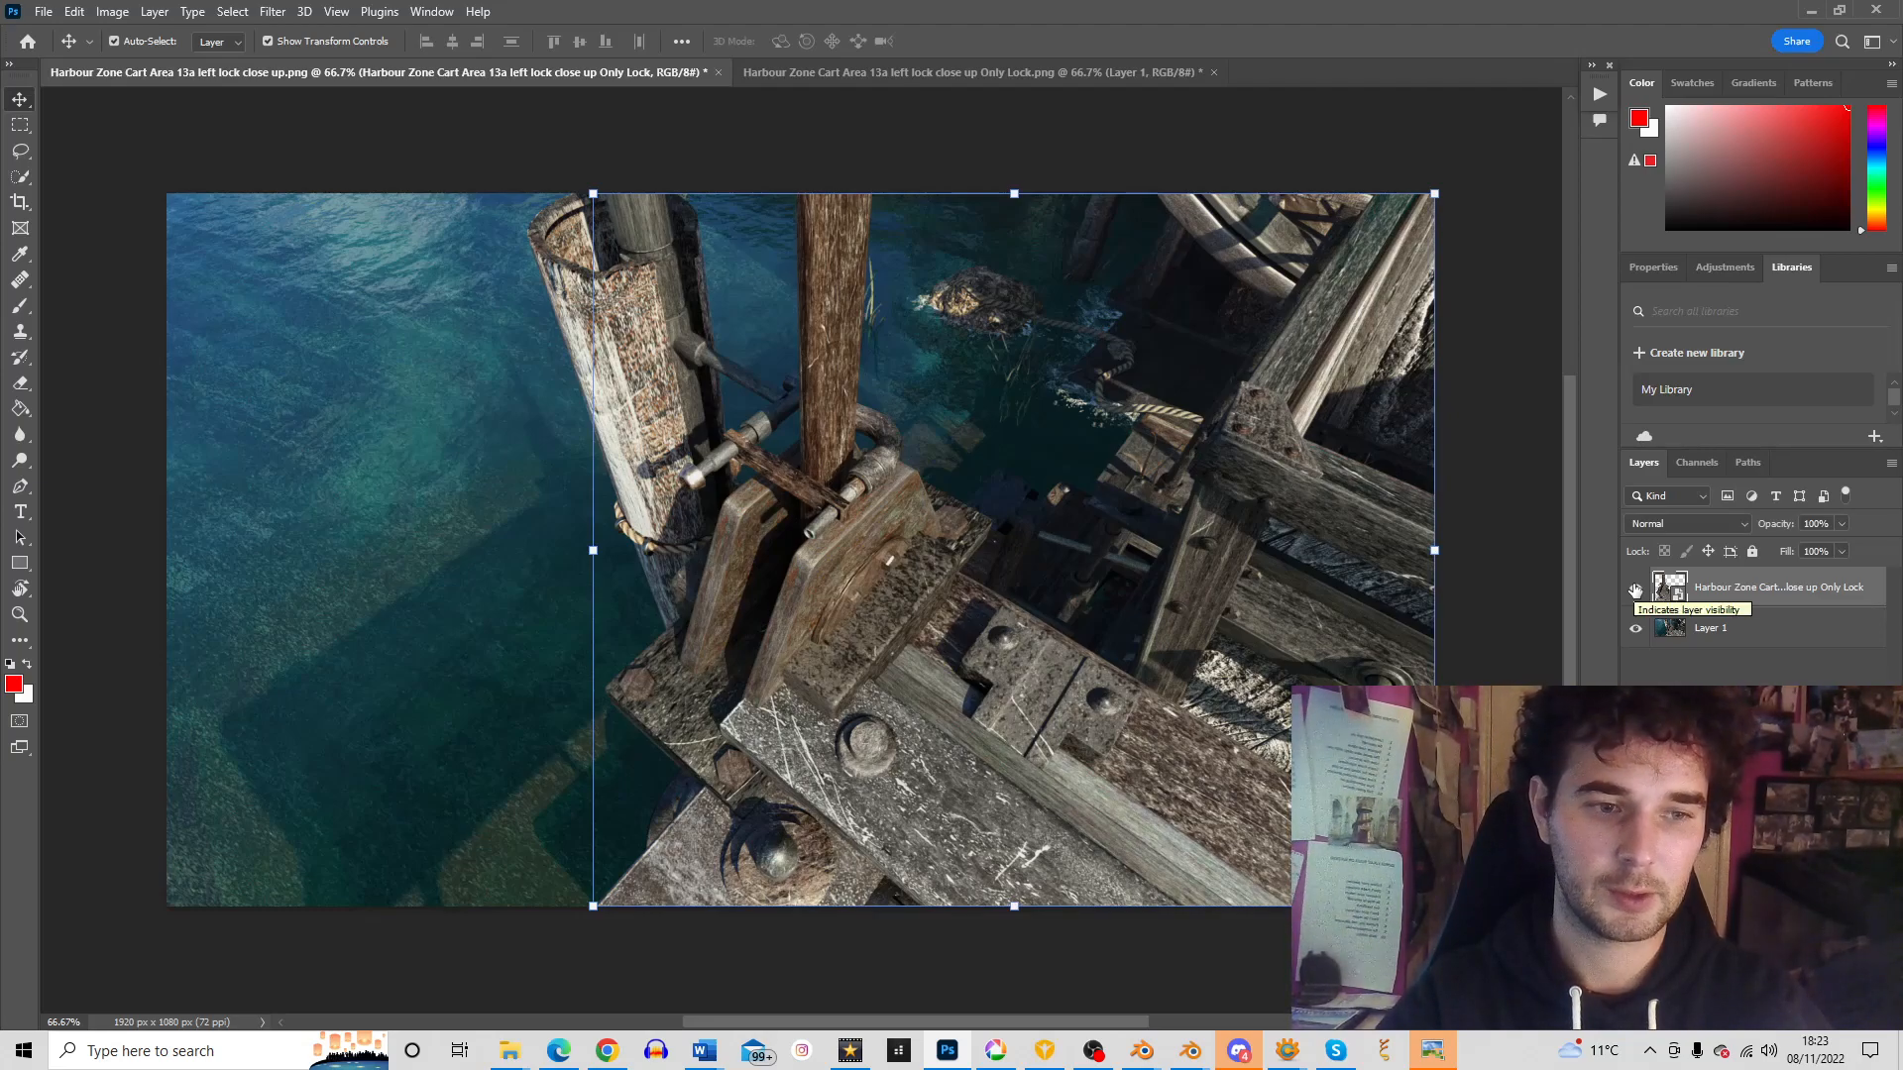
click(1635, 591)
click(1635, 590)
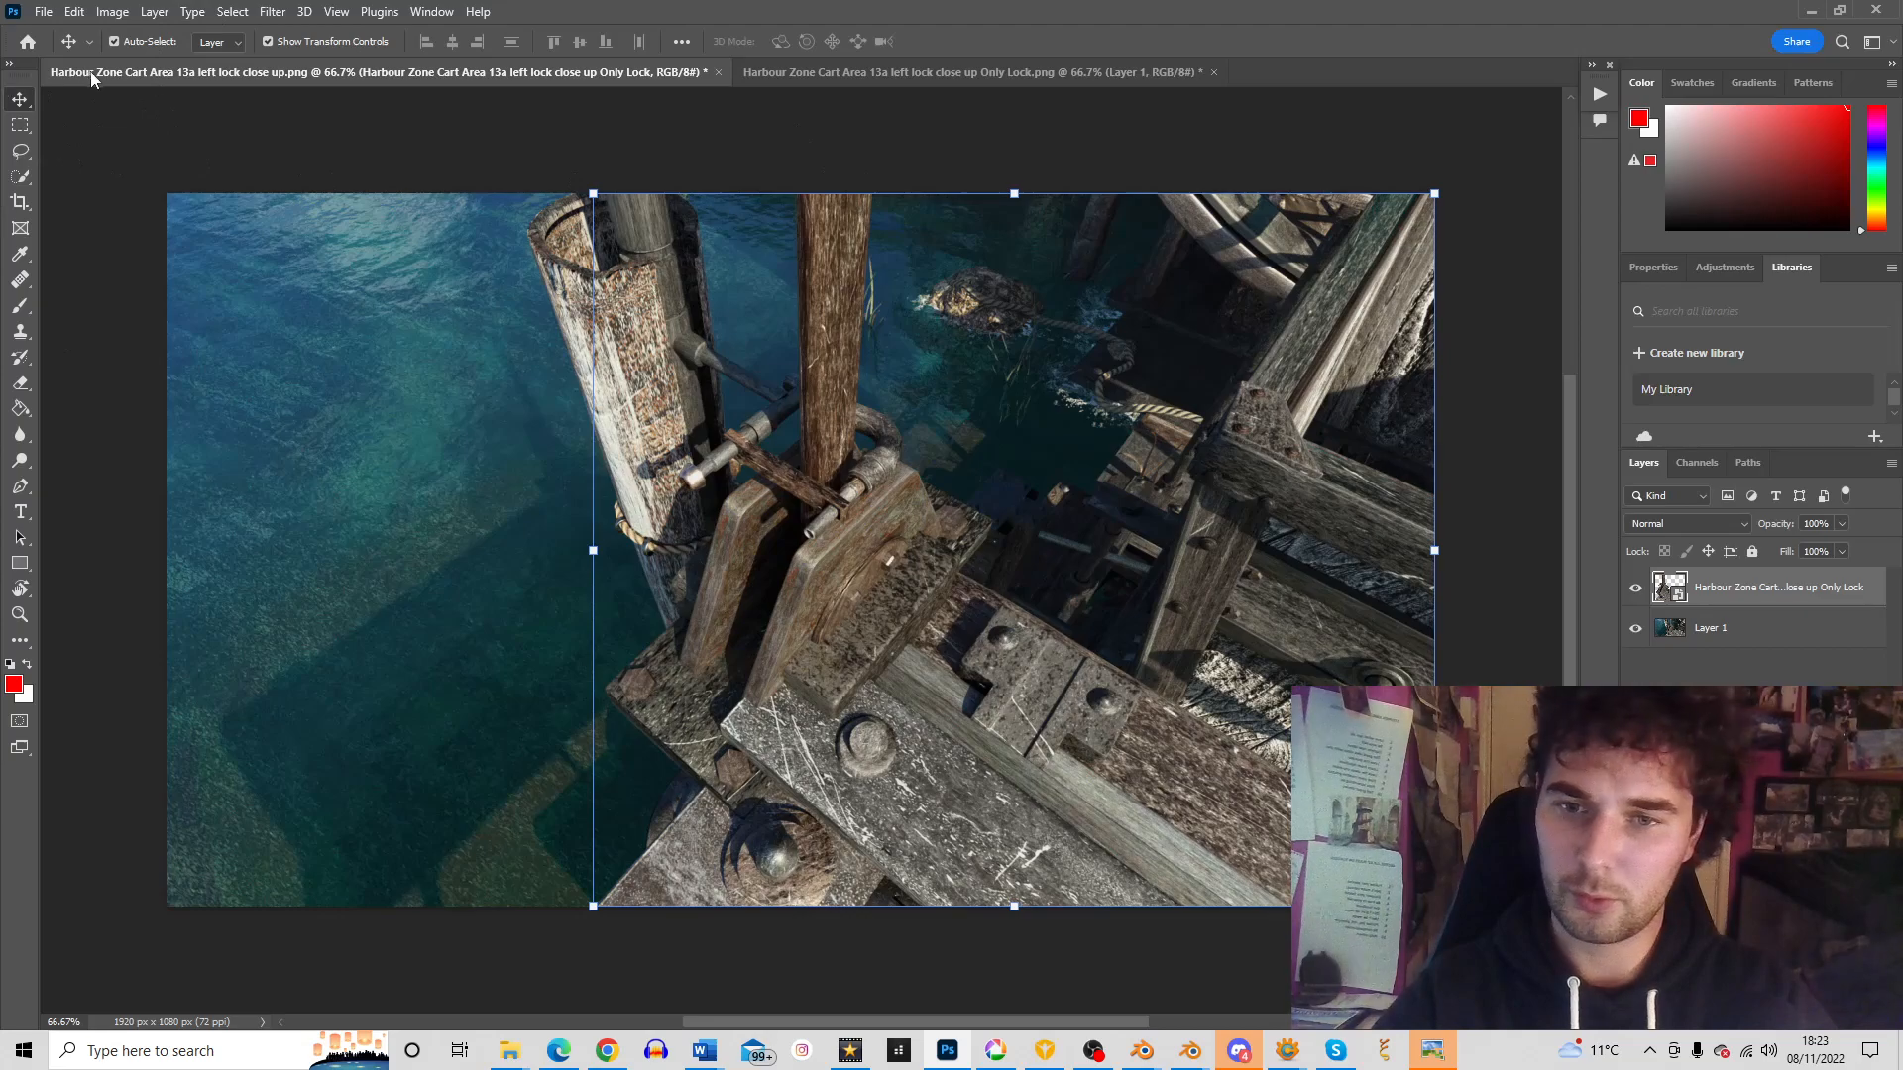
Apply the Blur More filter twice to Layer 1, the full render beneath the Only Lock layer
click(1694, 624)
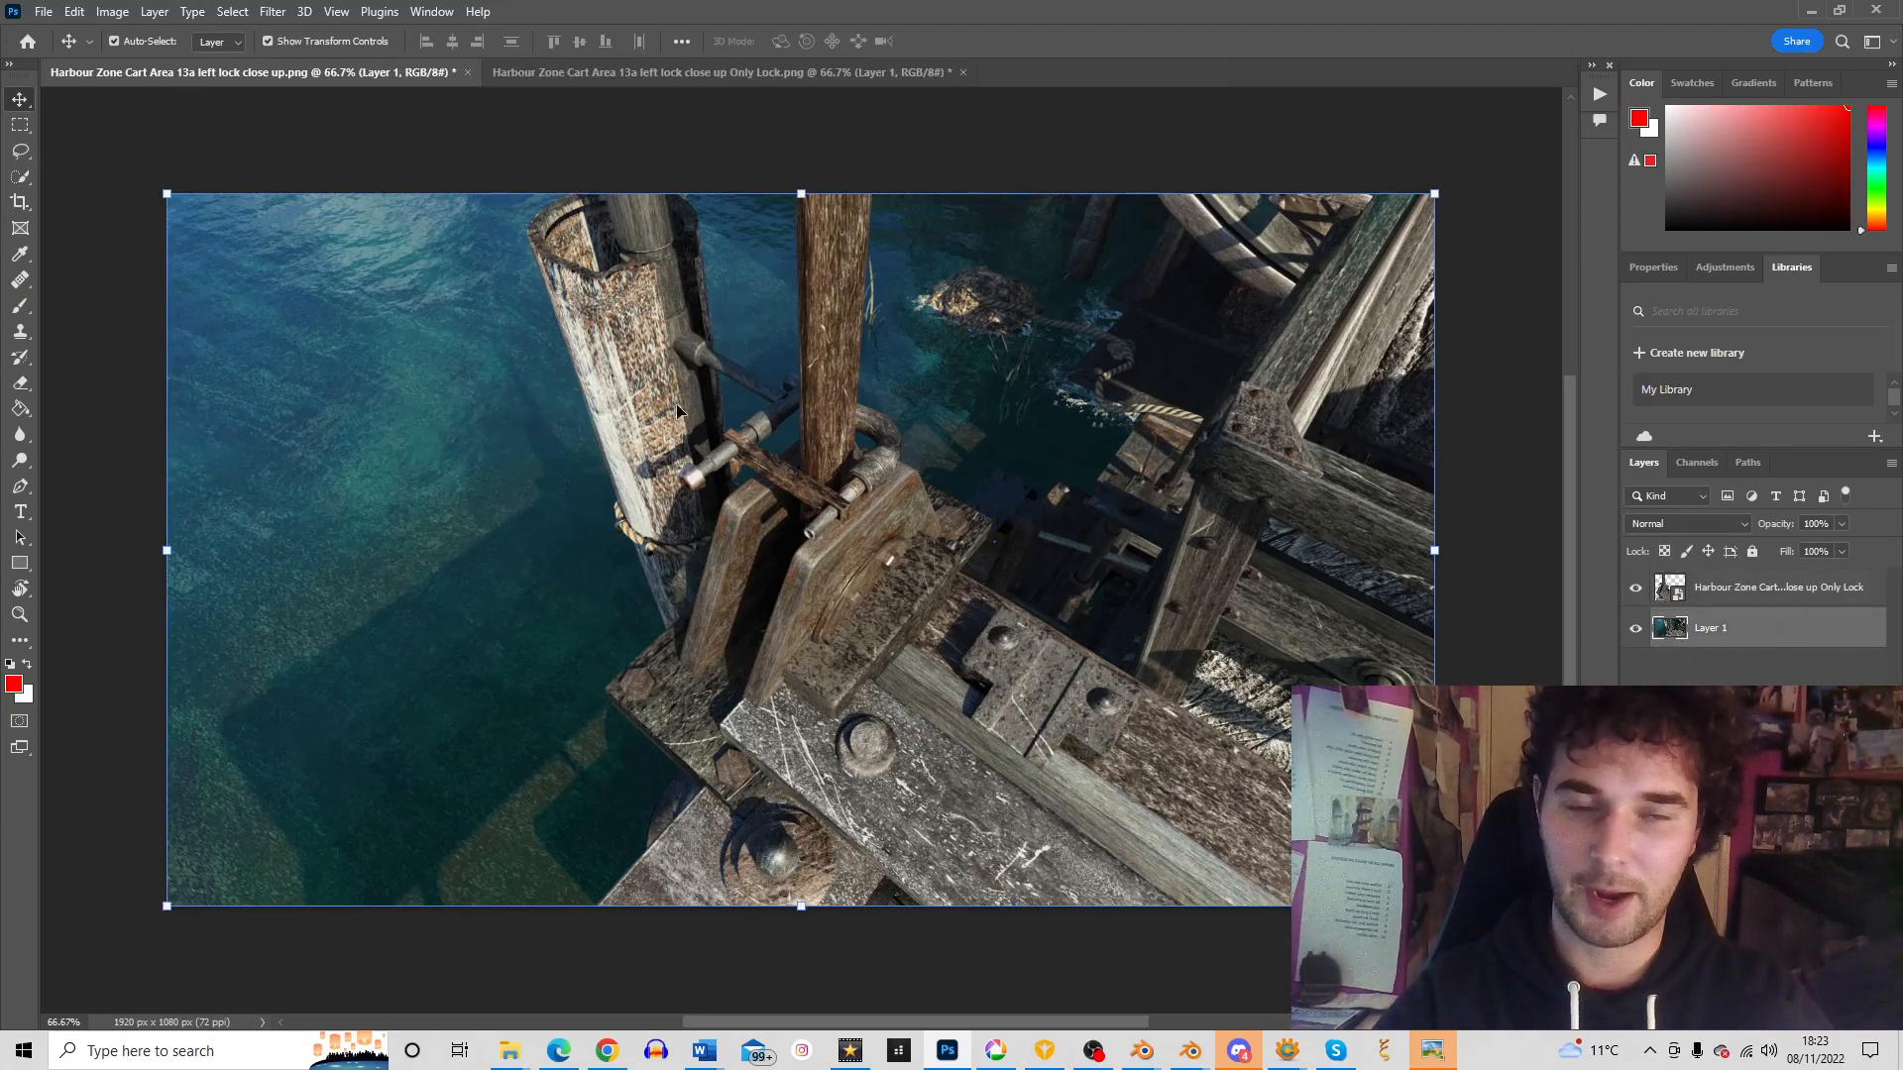
click(272, 12)
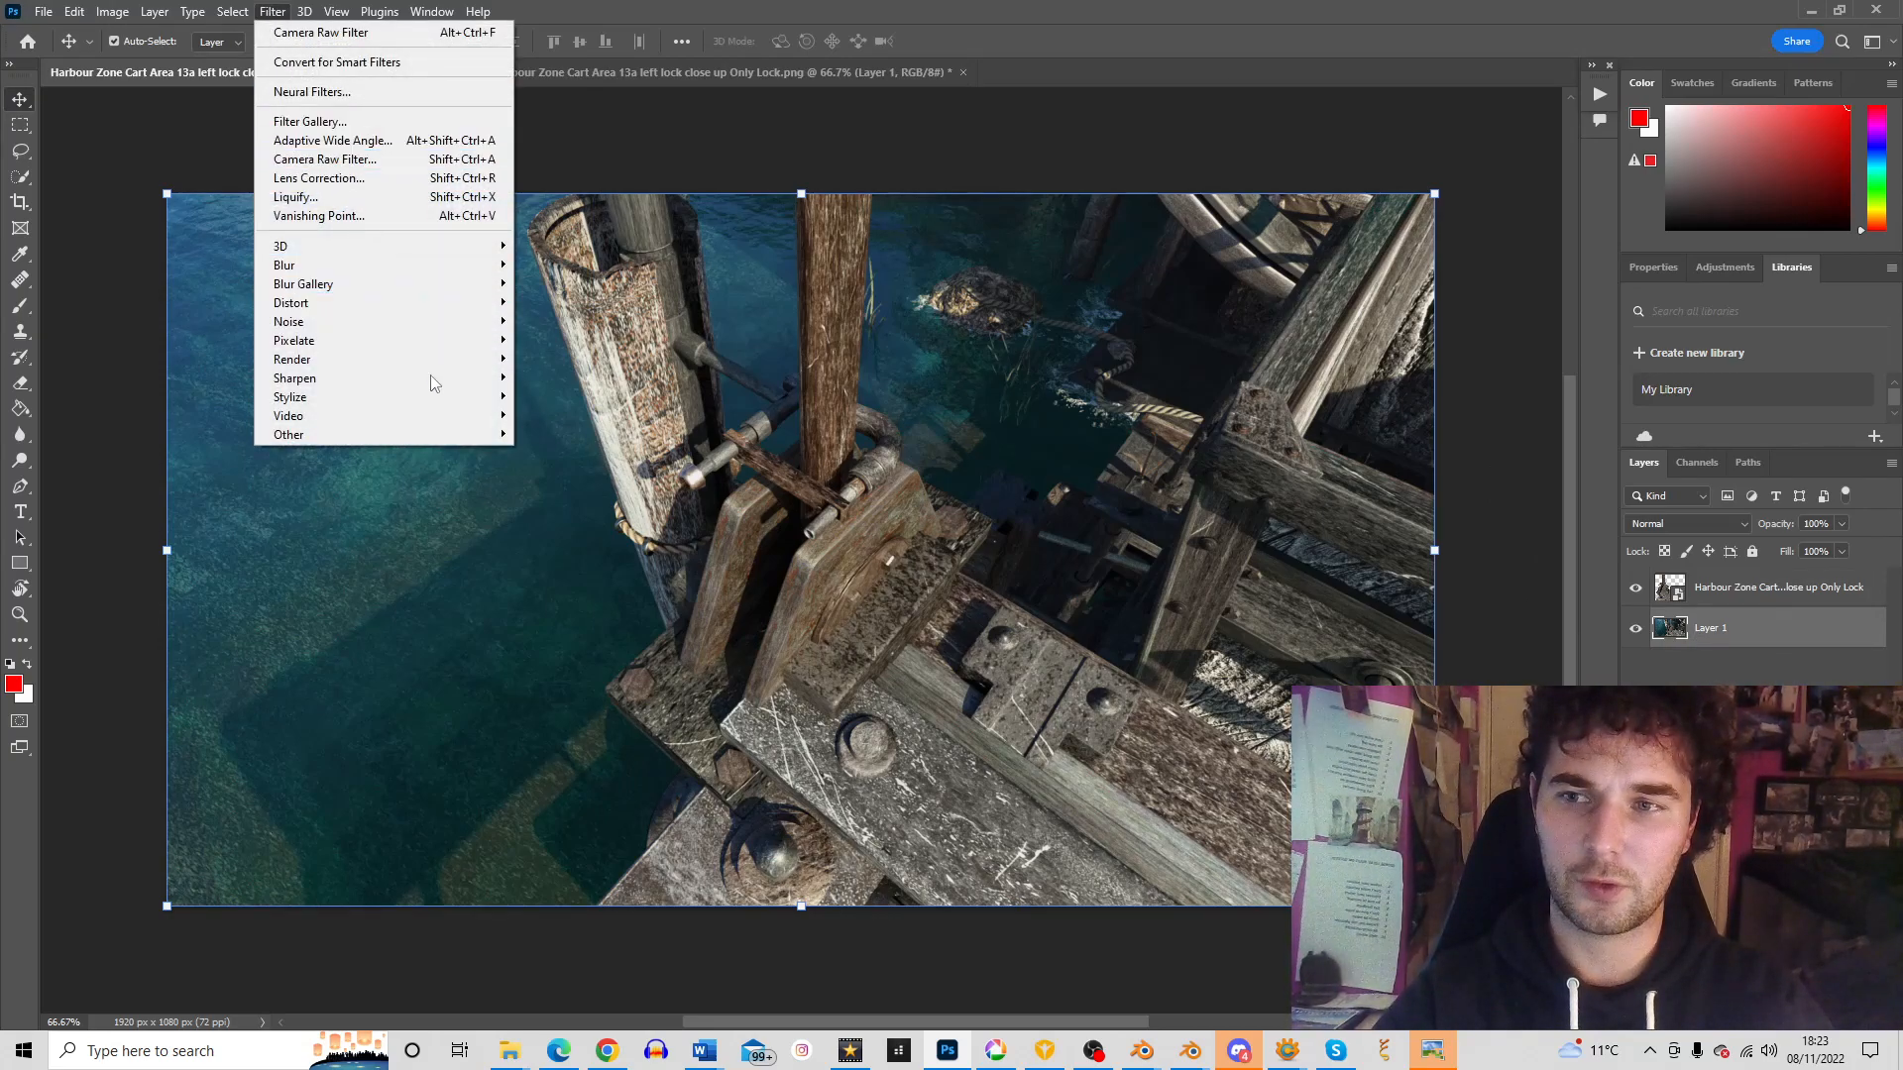
mouse_move(374, 278)
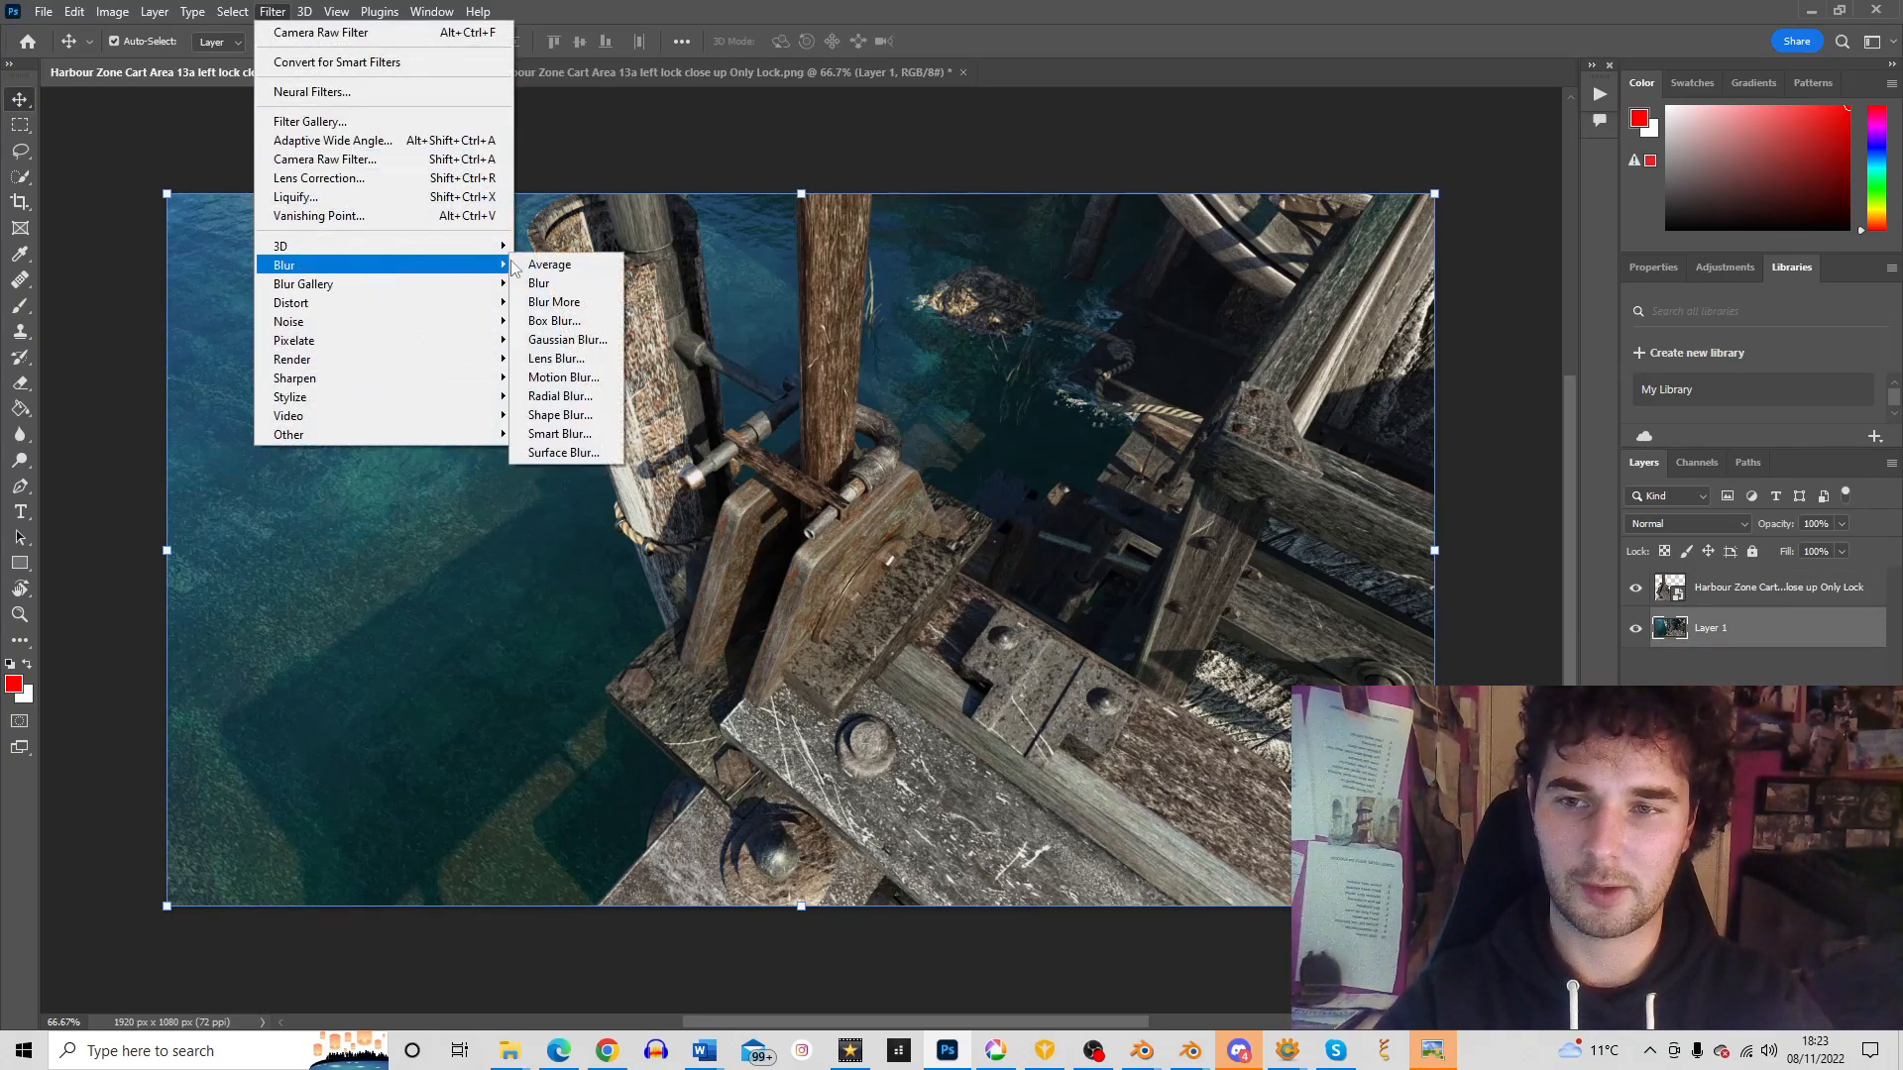
click(543, 314)
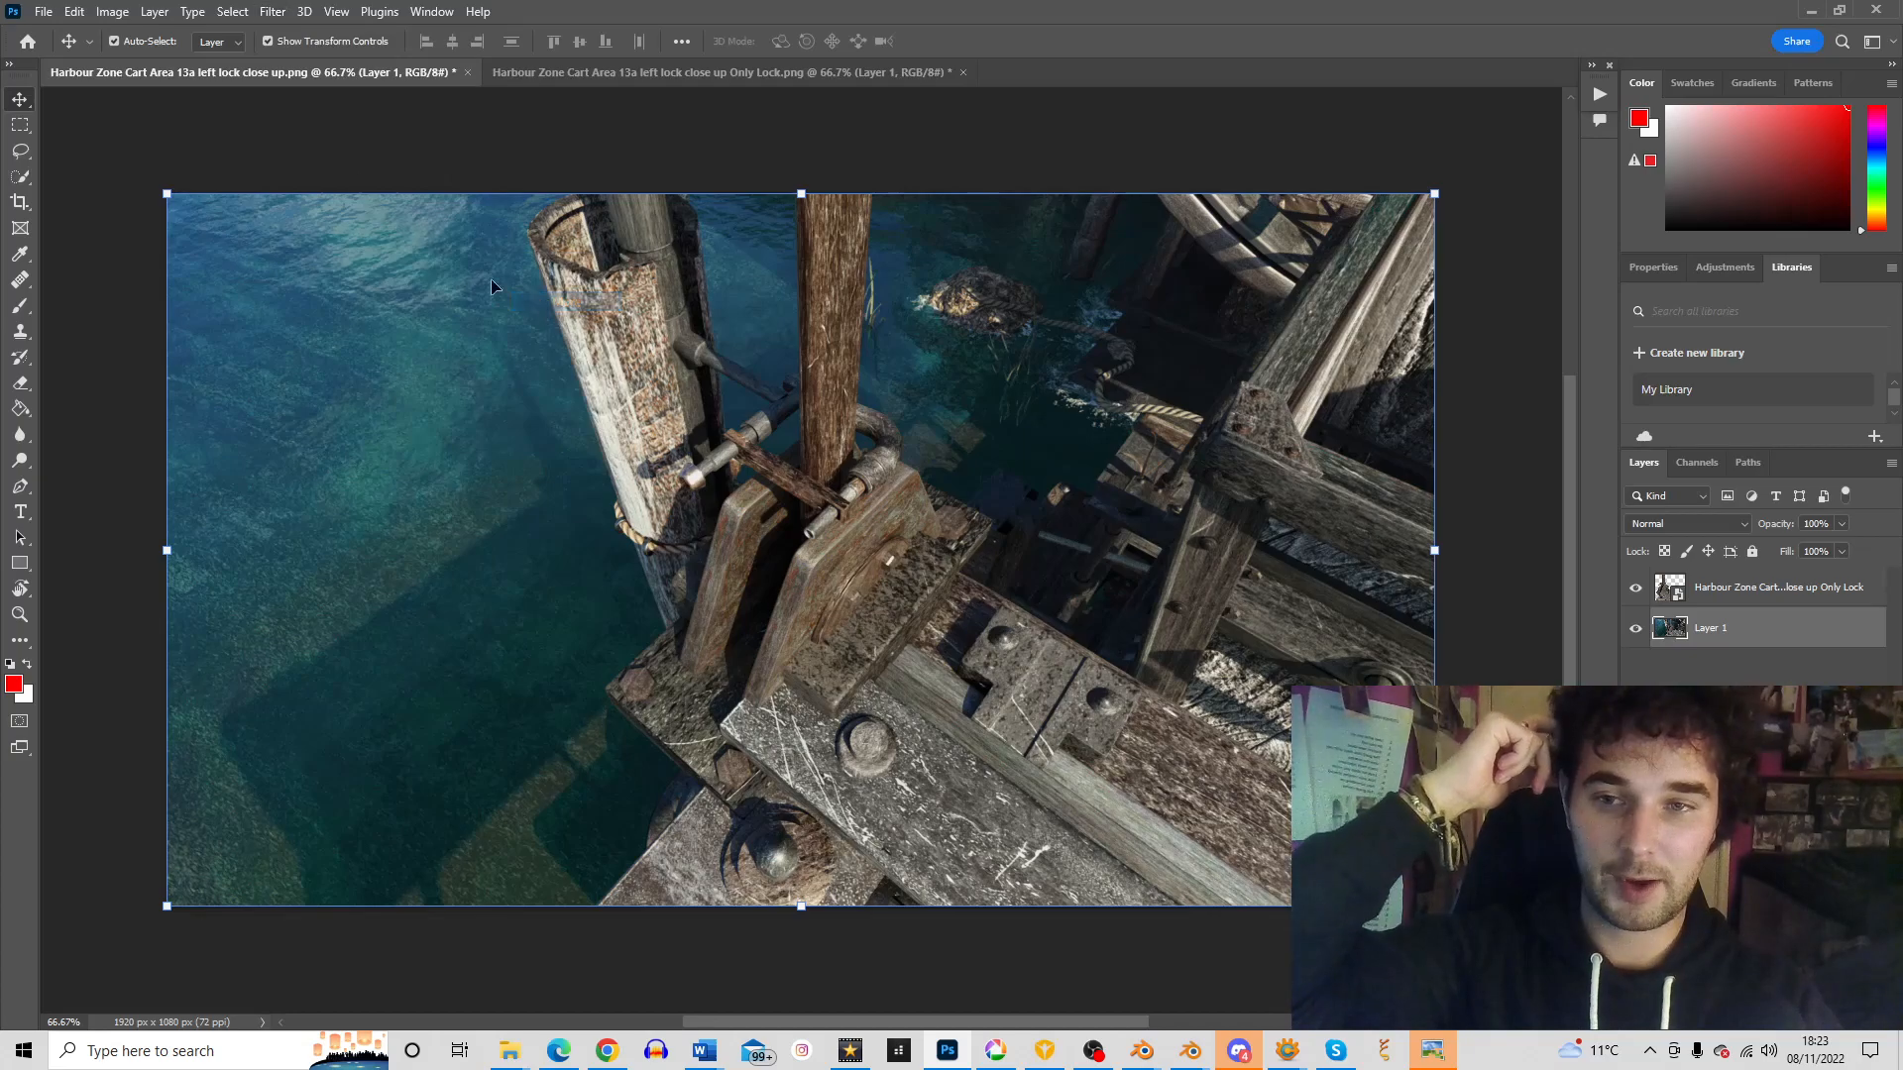
click(270, 20)
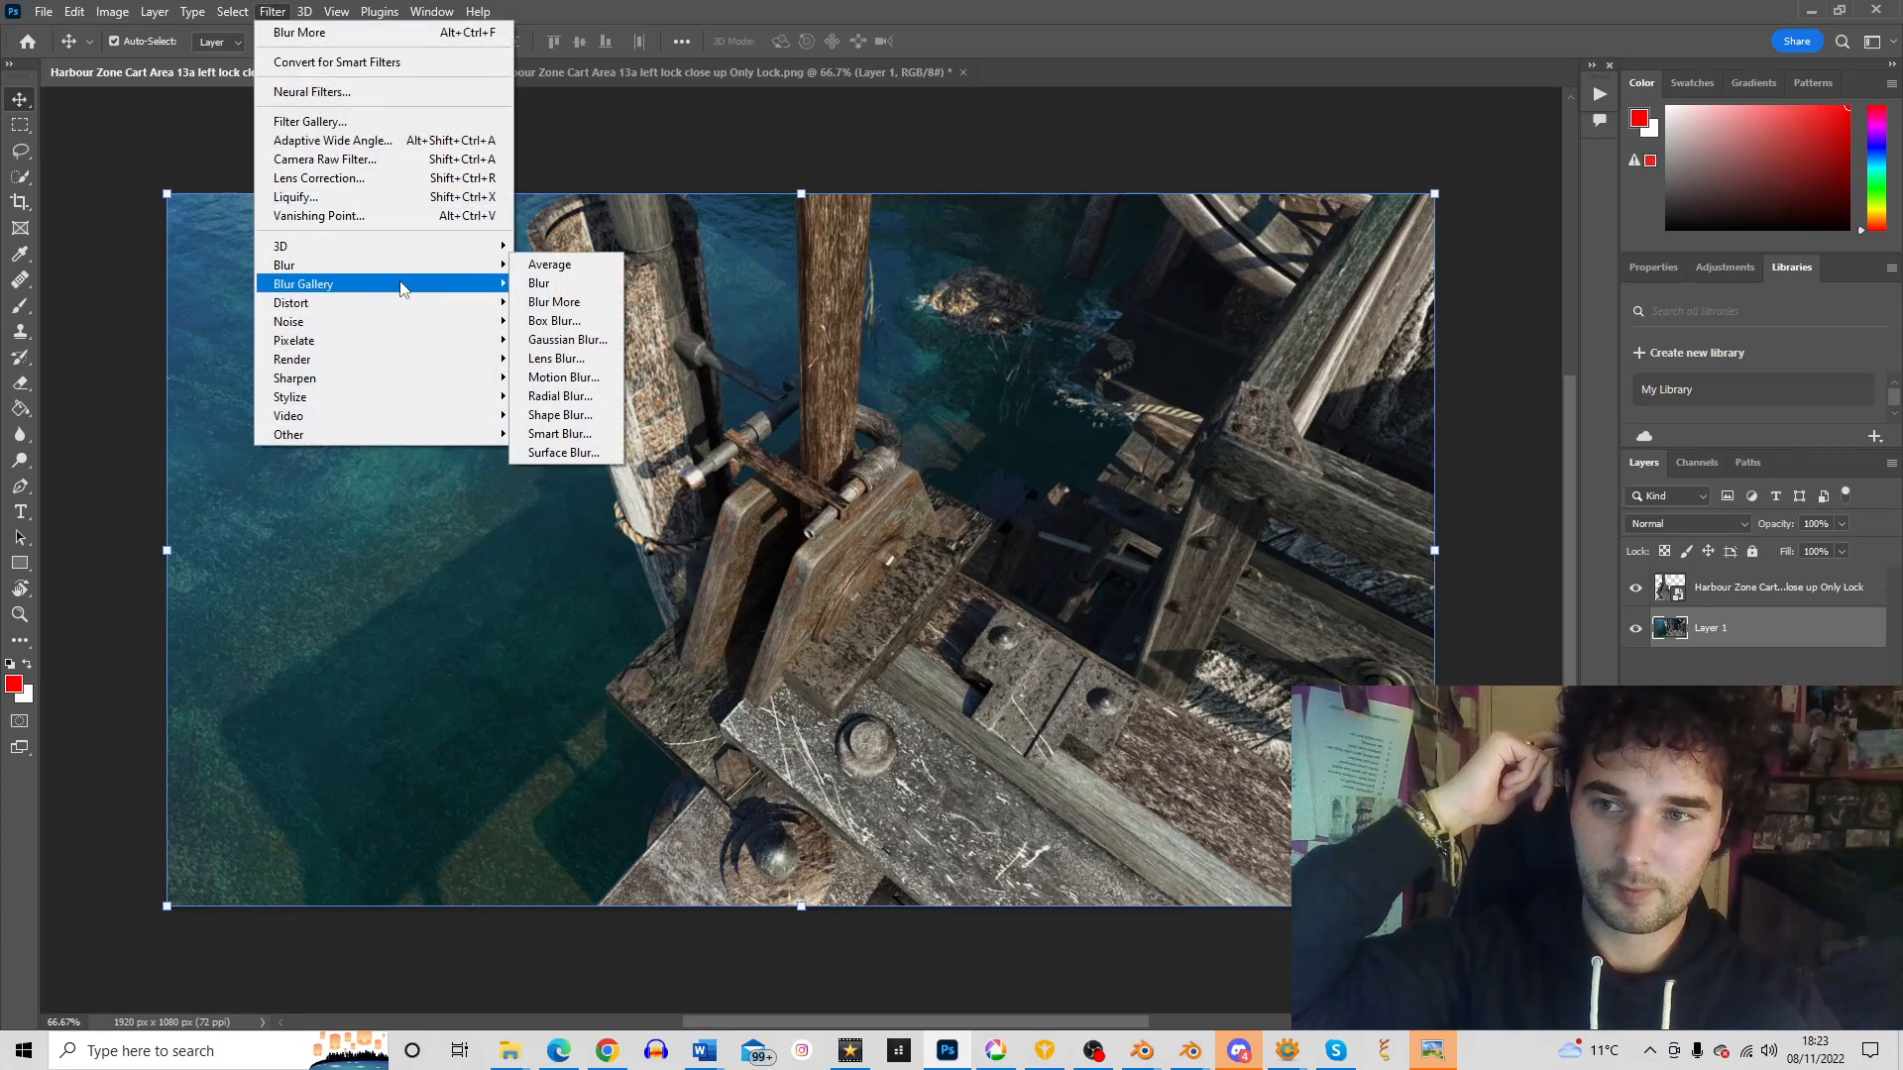
click(552, 302)
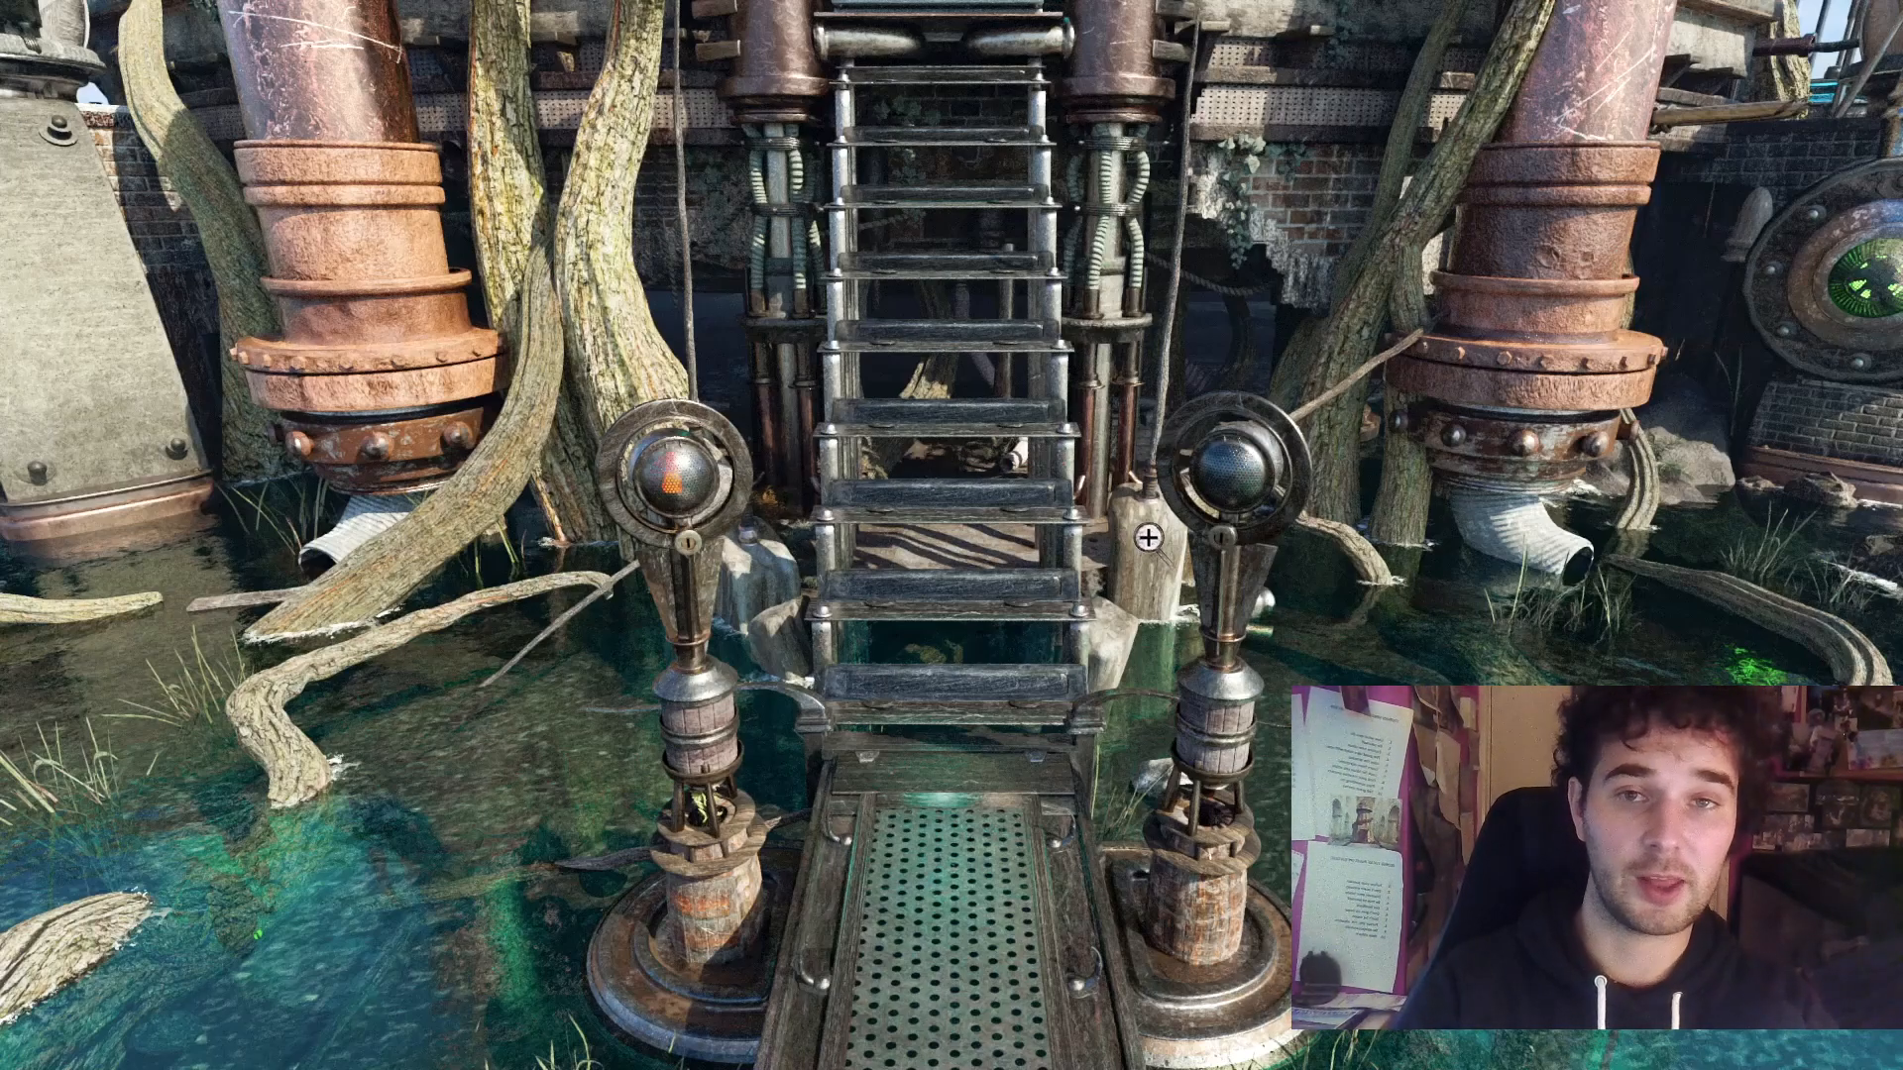
click(1216, 489)
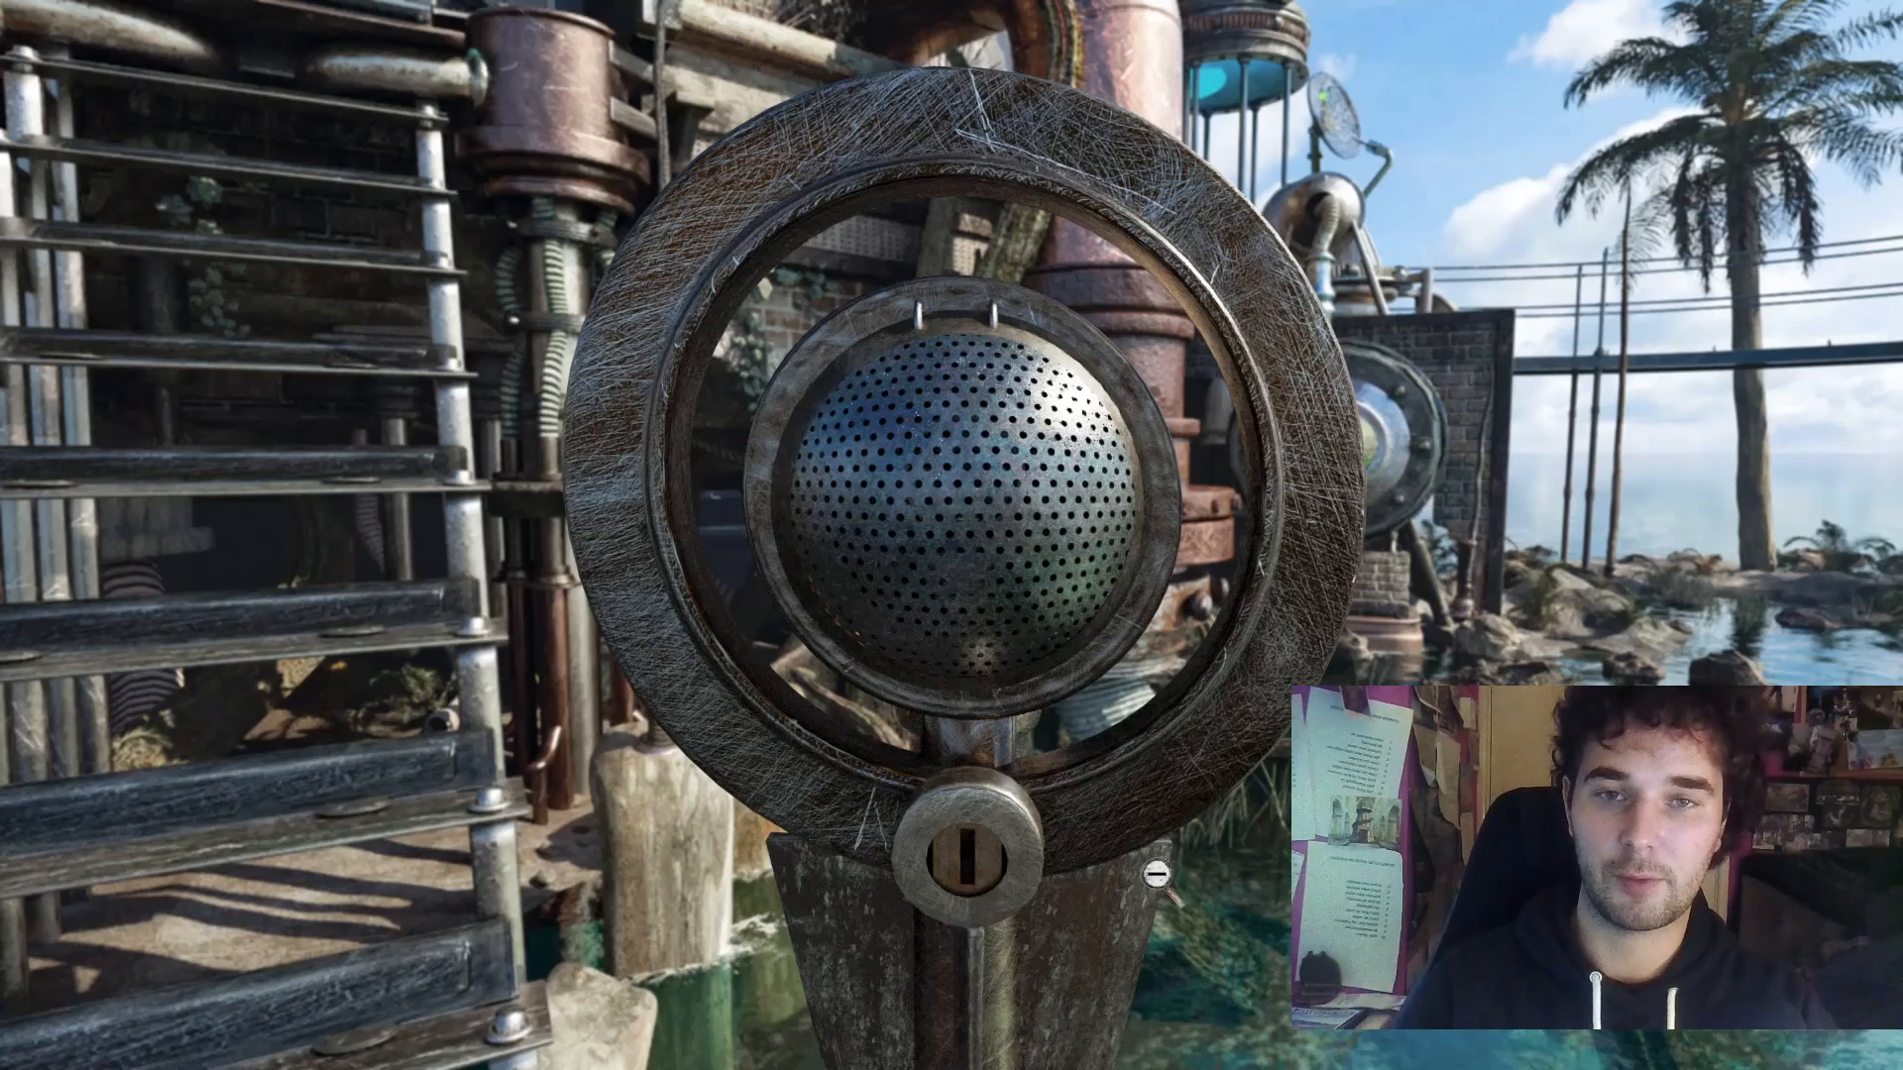
click(1190, 934)
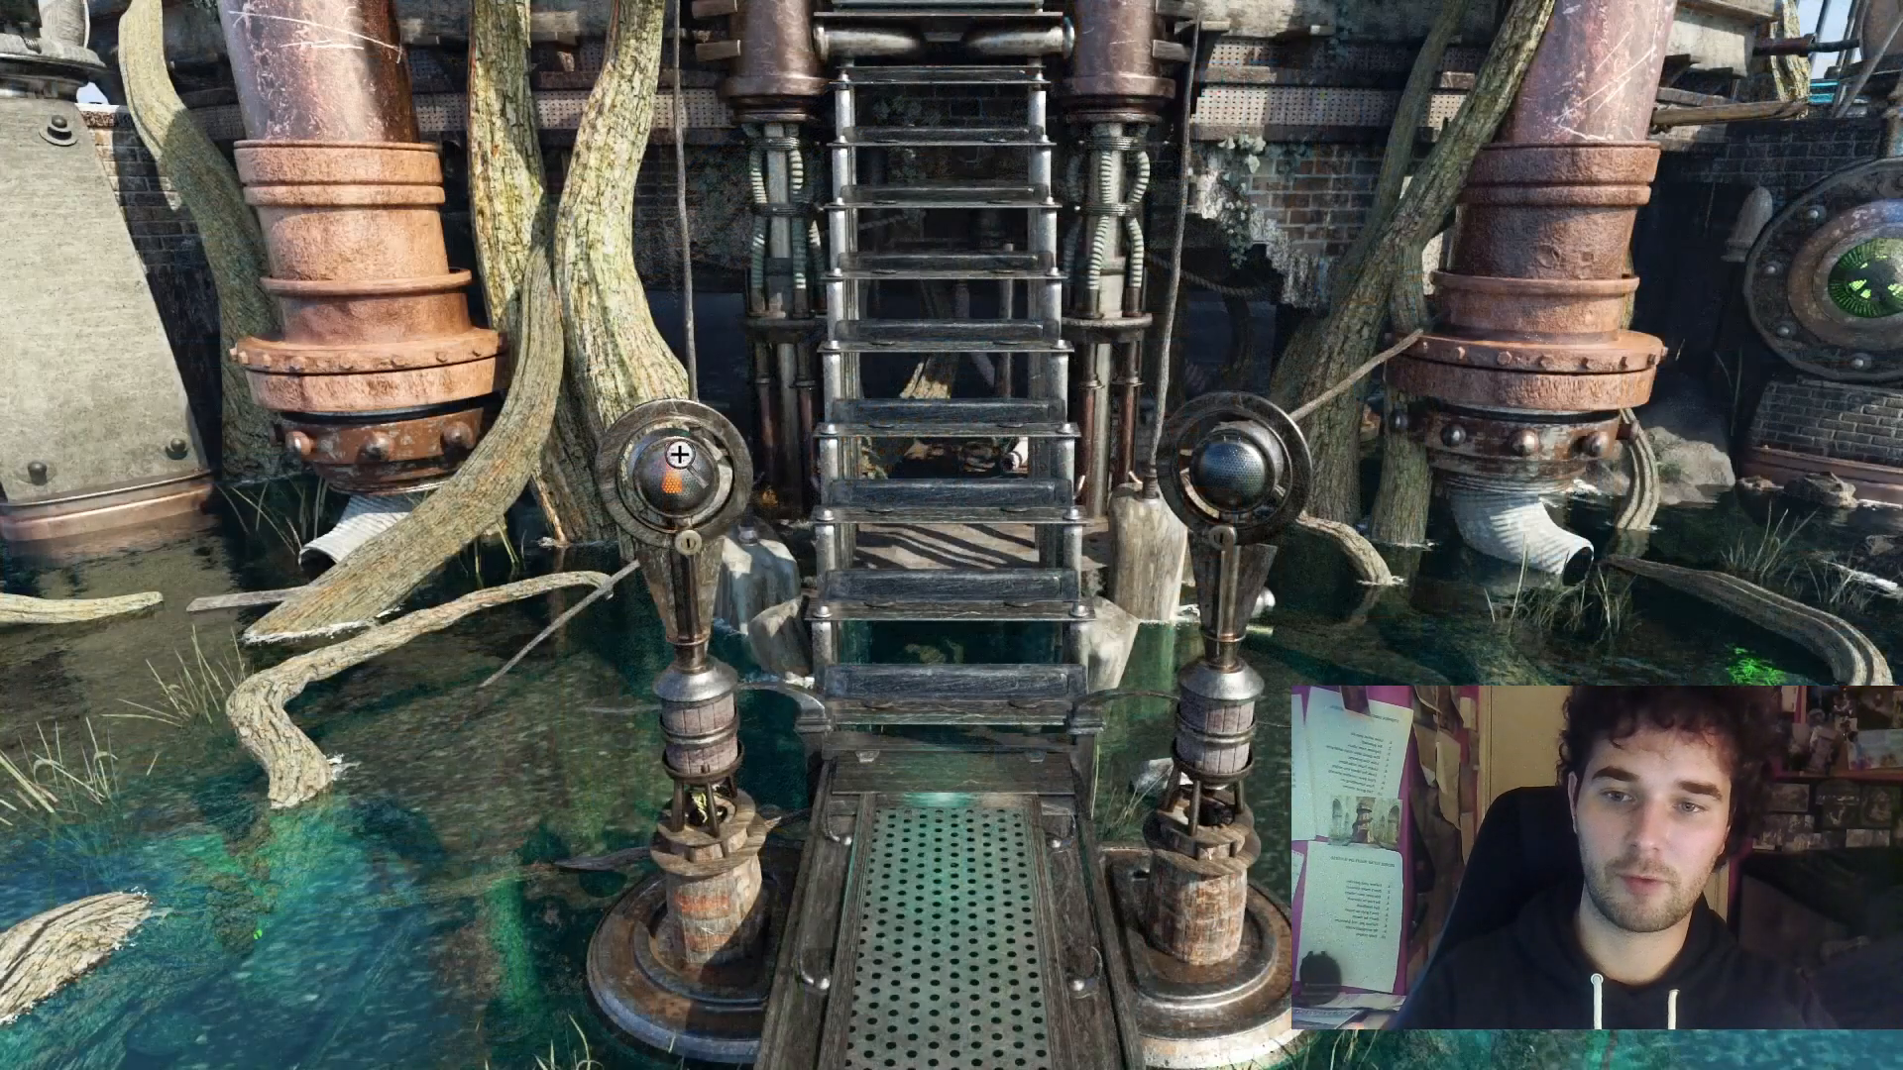
click(686, 464)
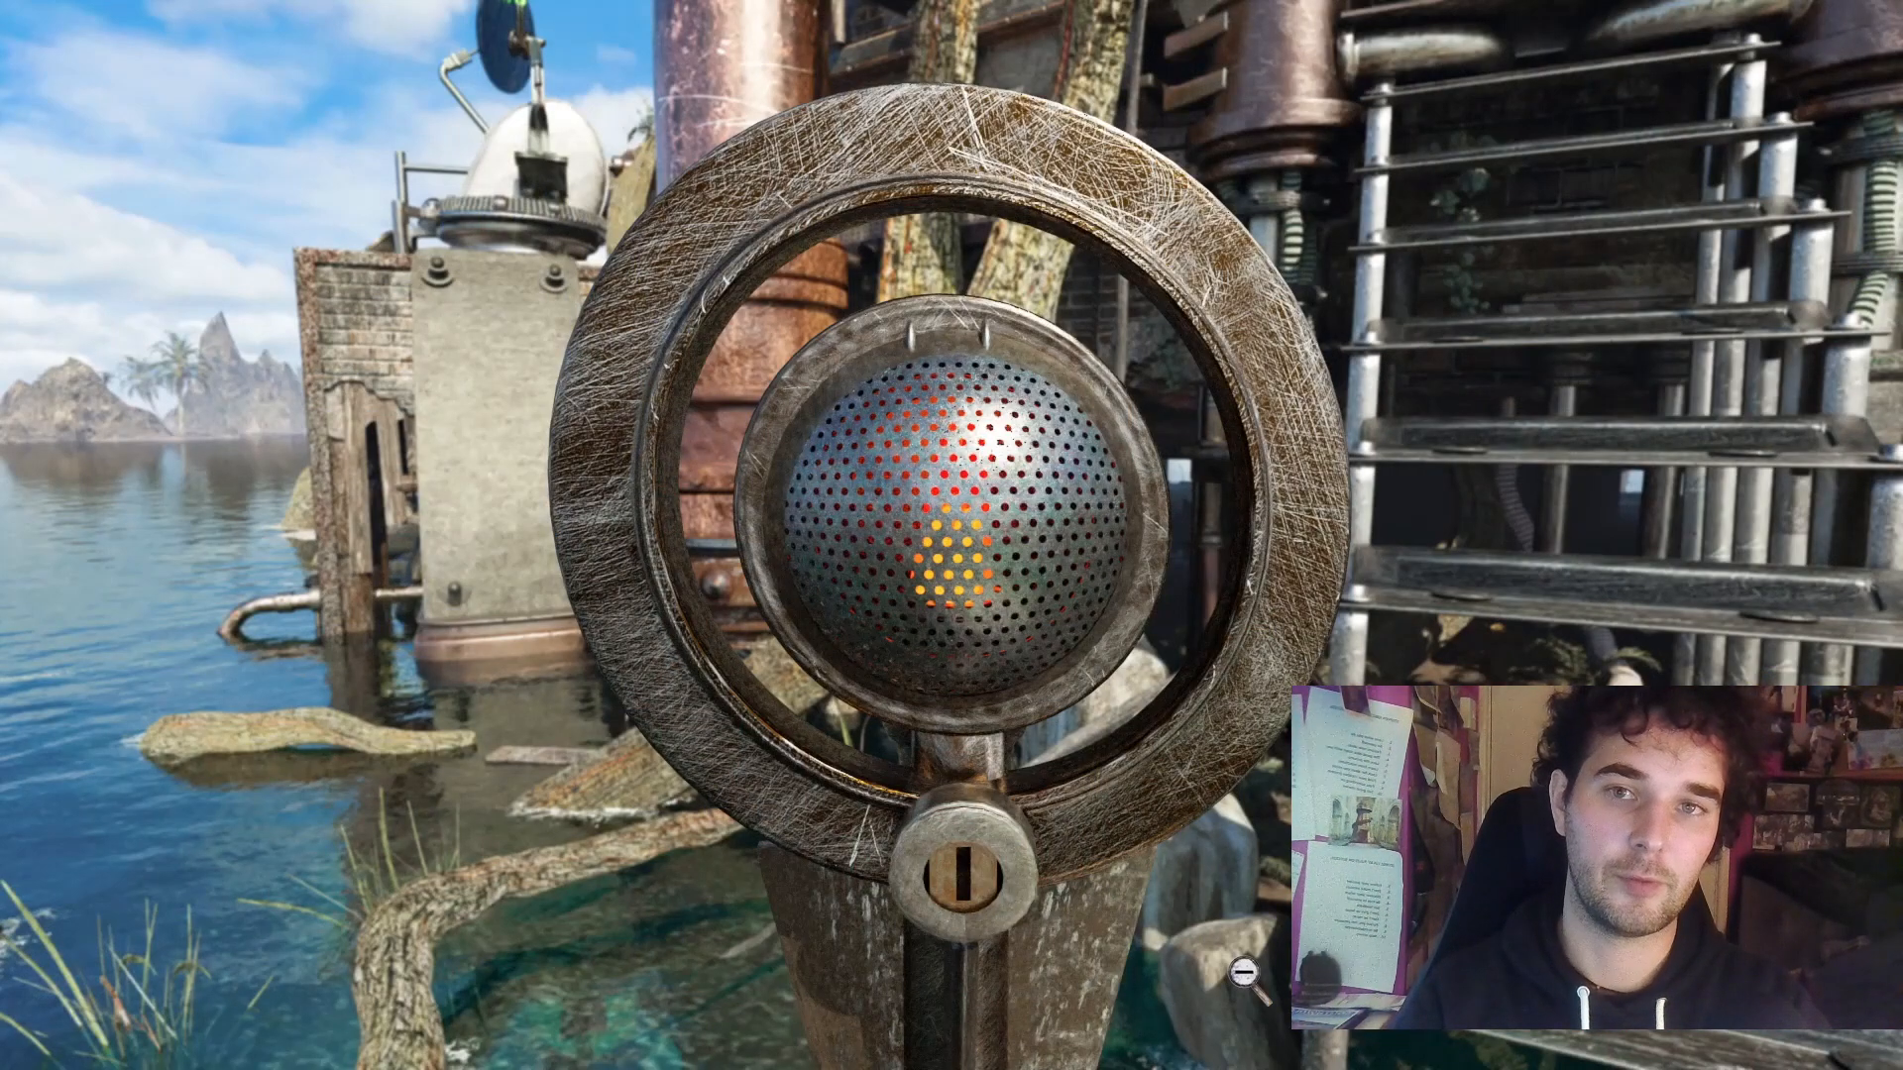
click(1243, 973)
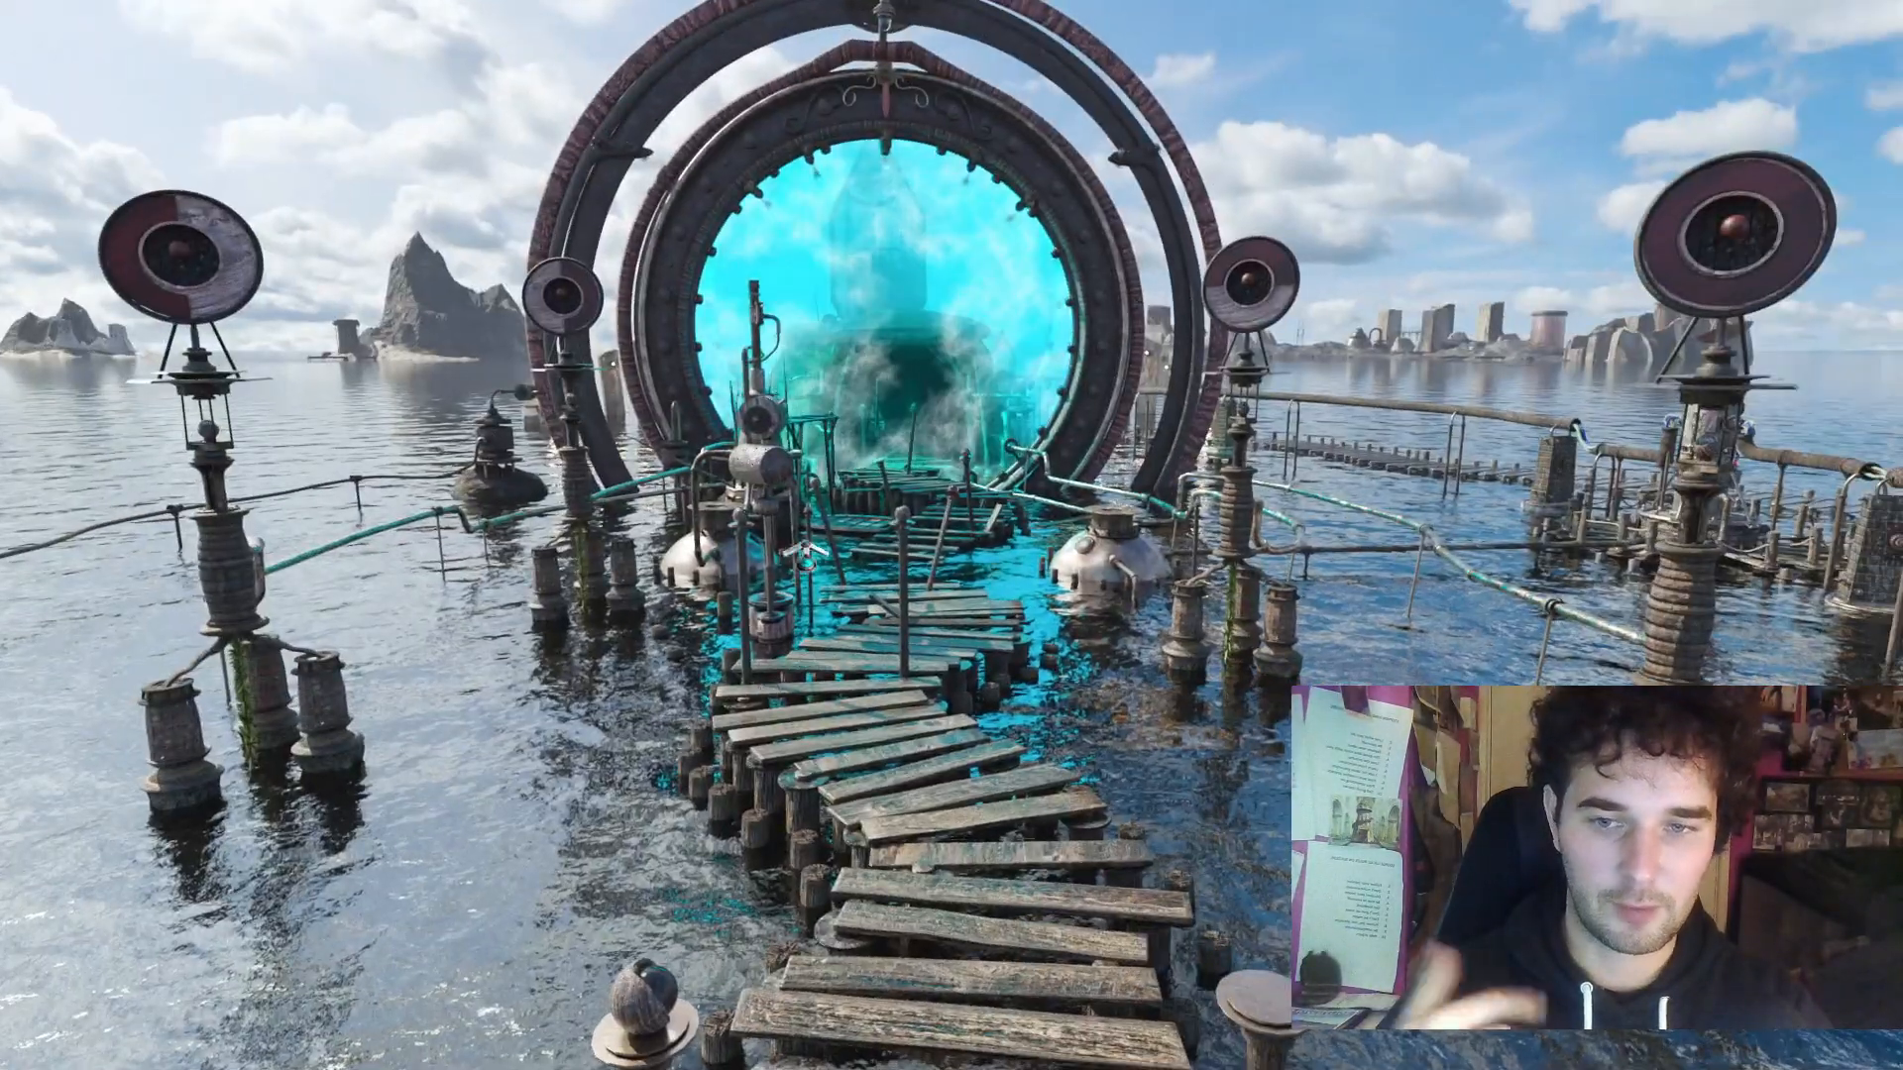
click(805, 554)
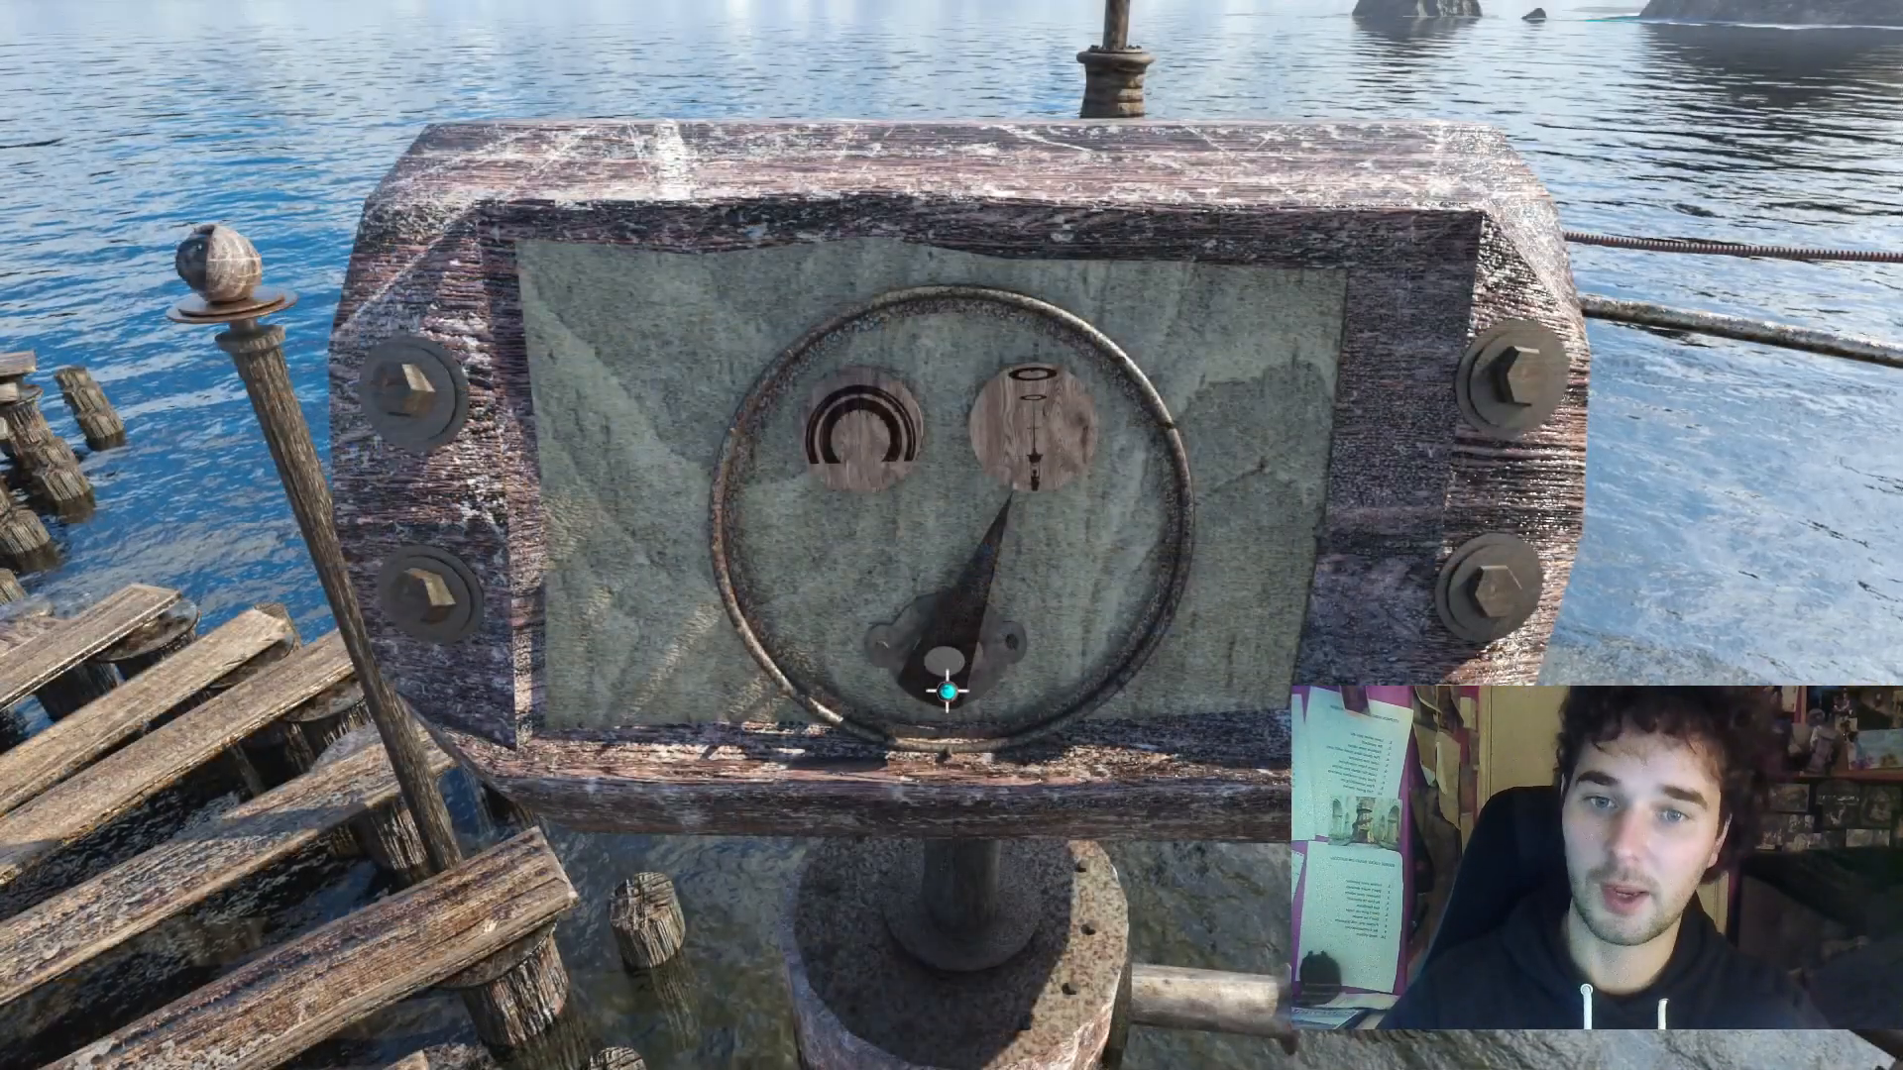
click(1073, 919)
click(711, 566)
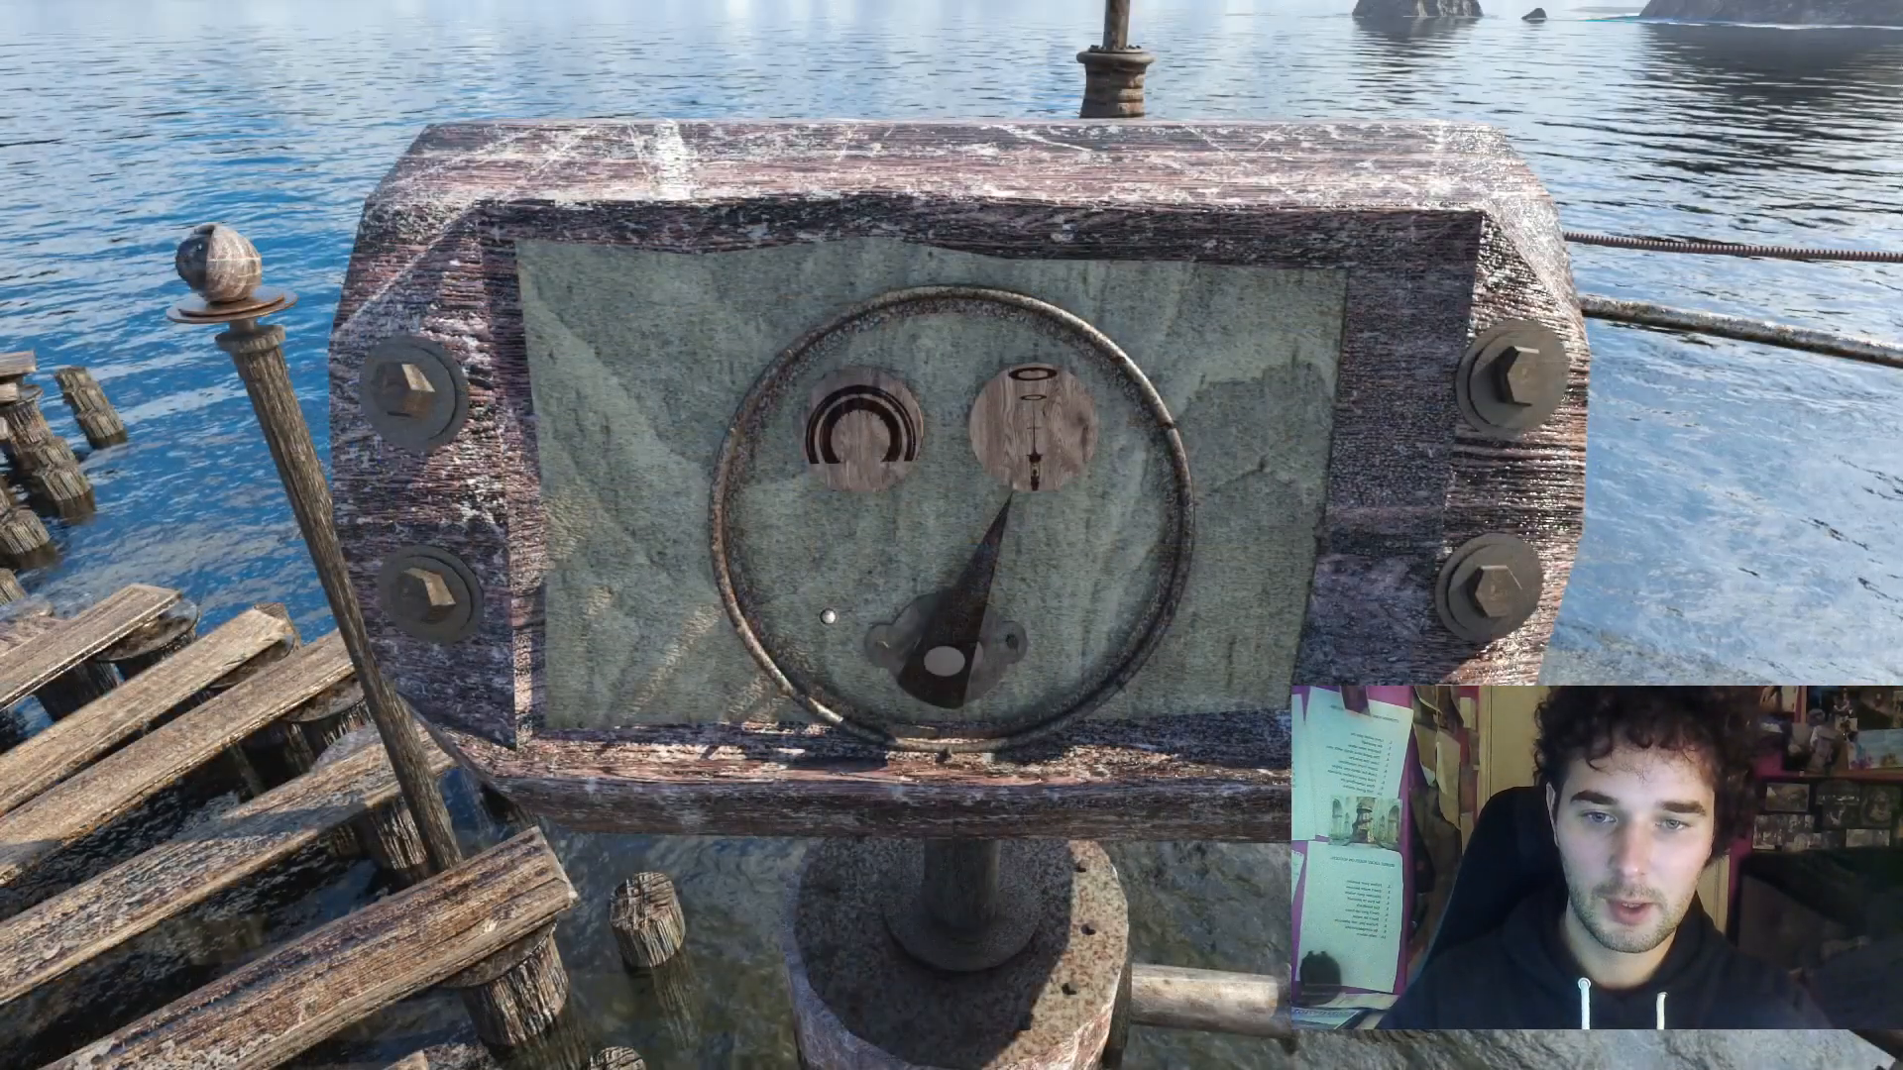
click(931, 1035)
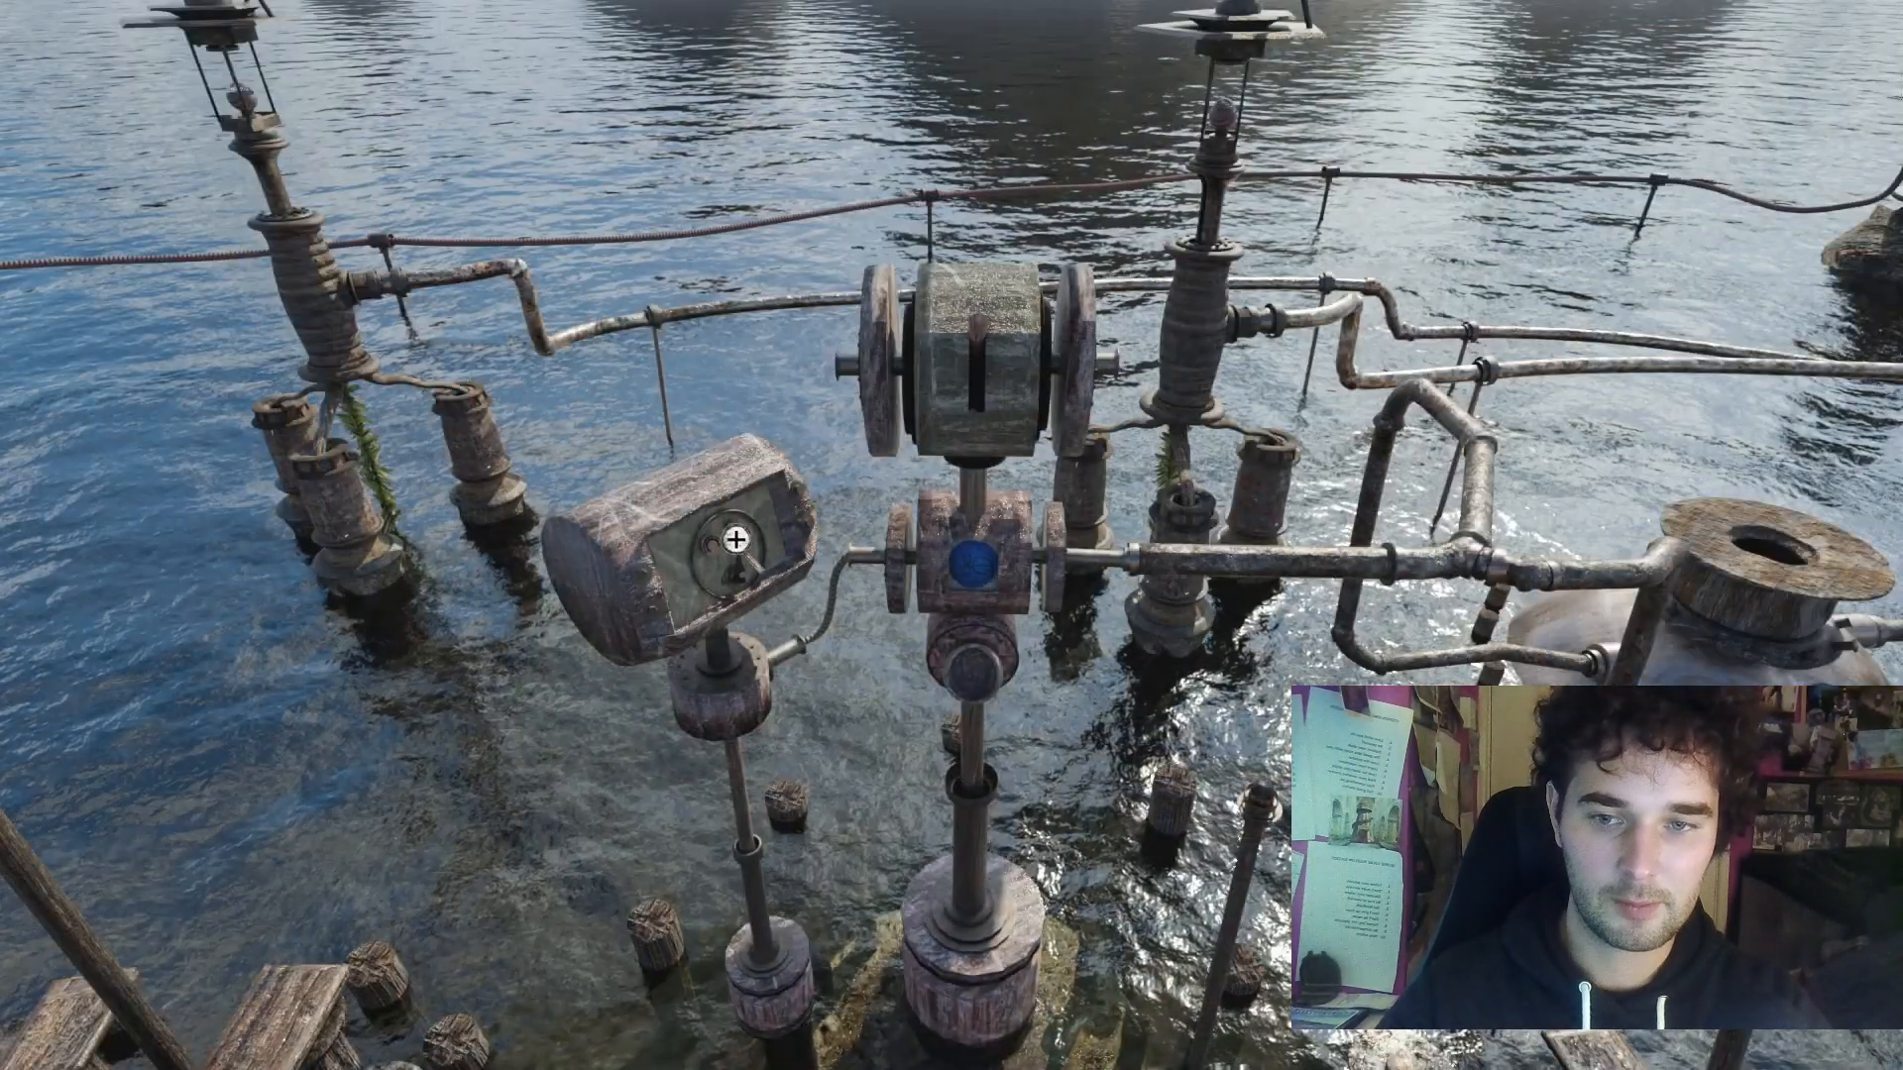
click(758, 567)
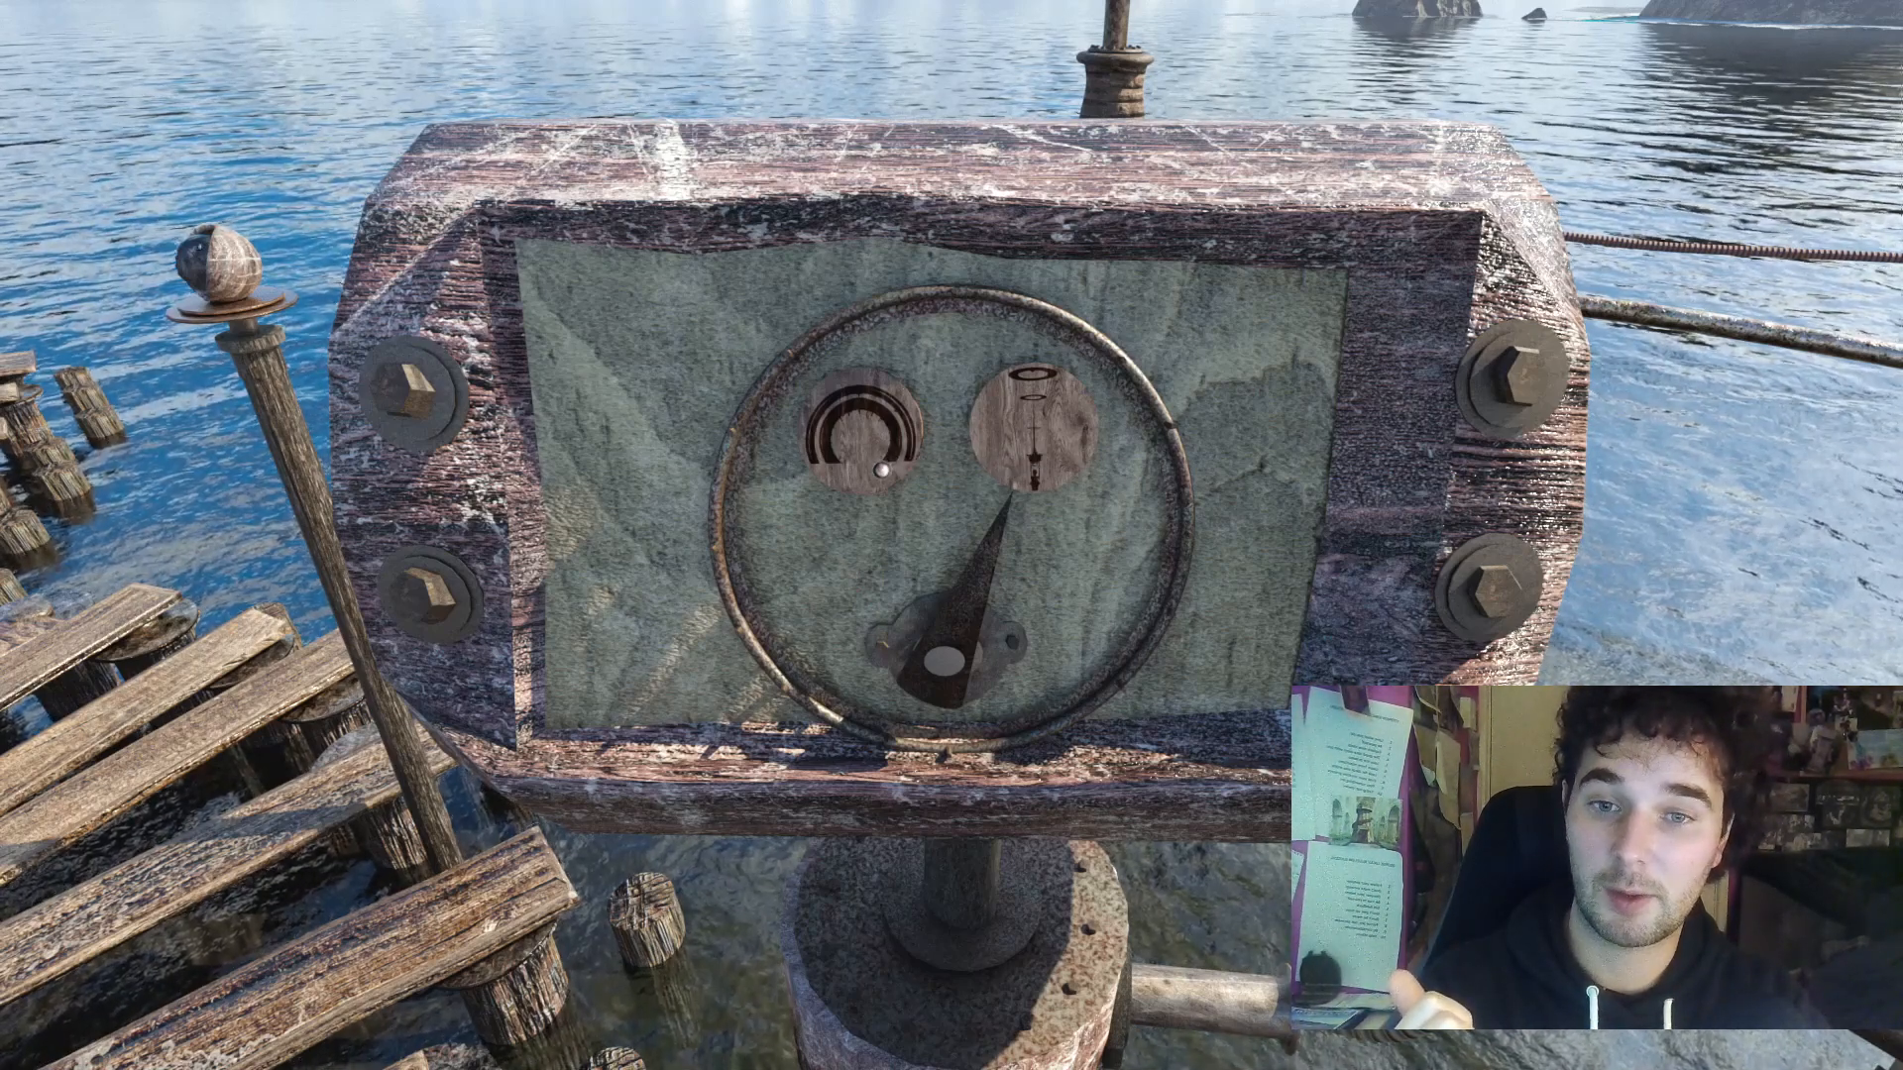
click(958, 553)
click(904, 547)
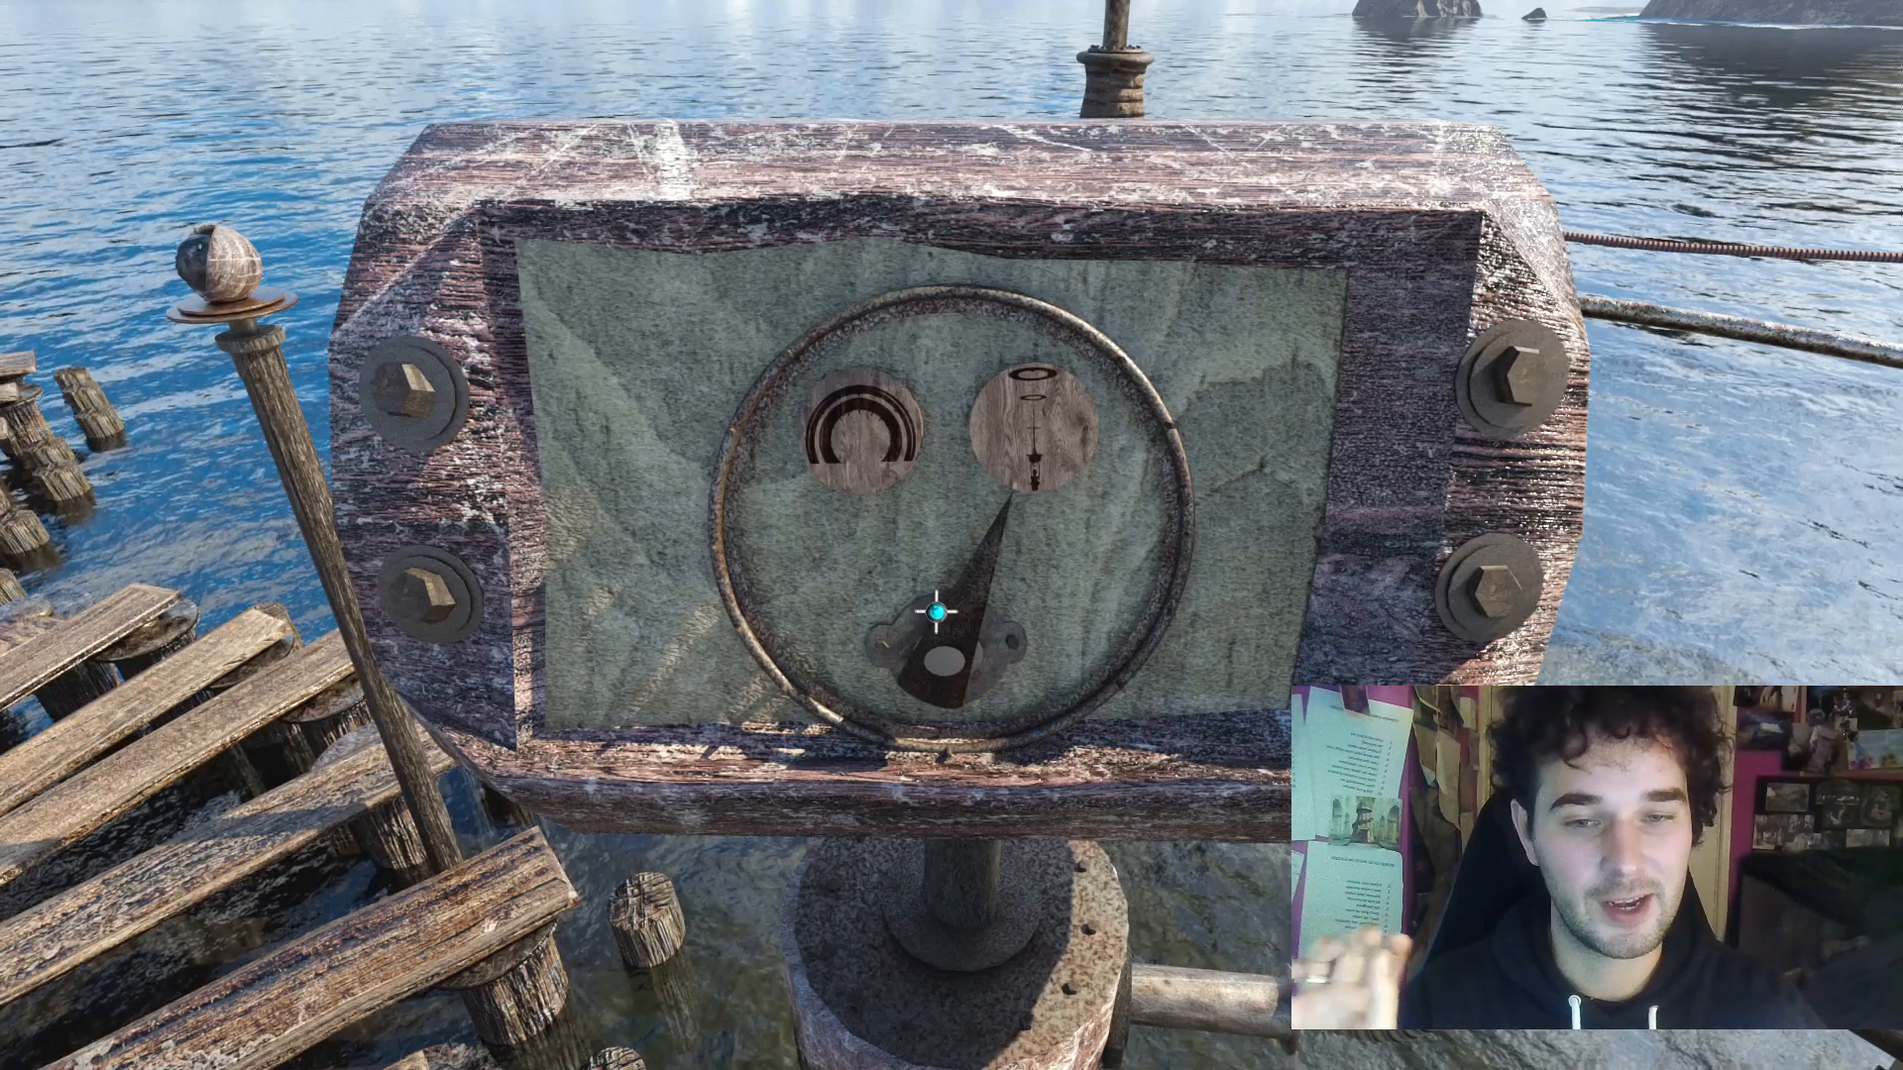
click(936, 611)
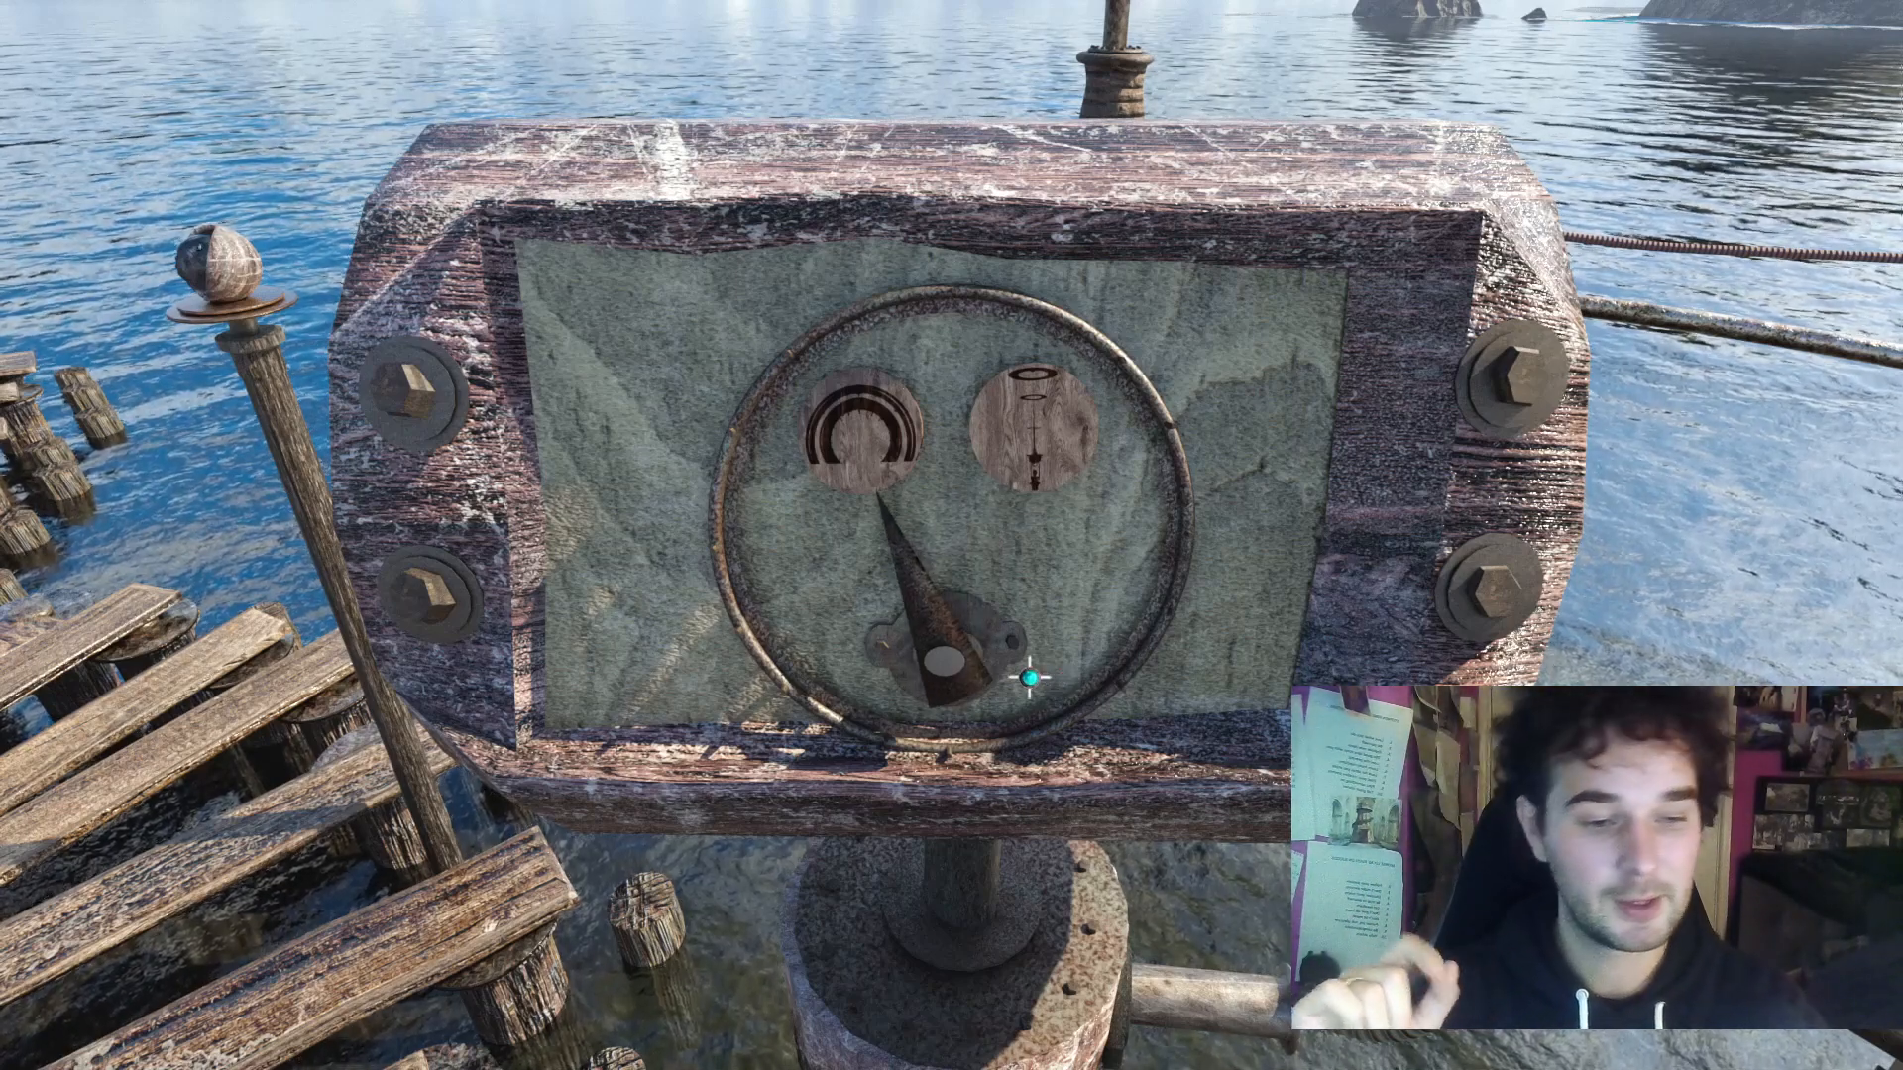